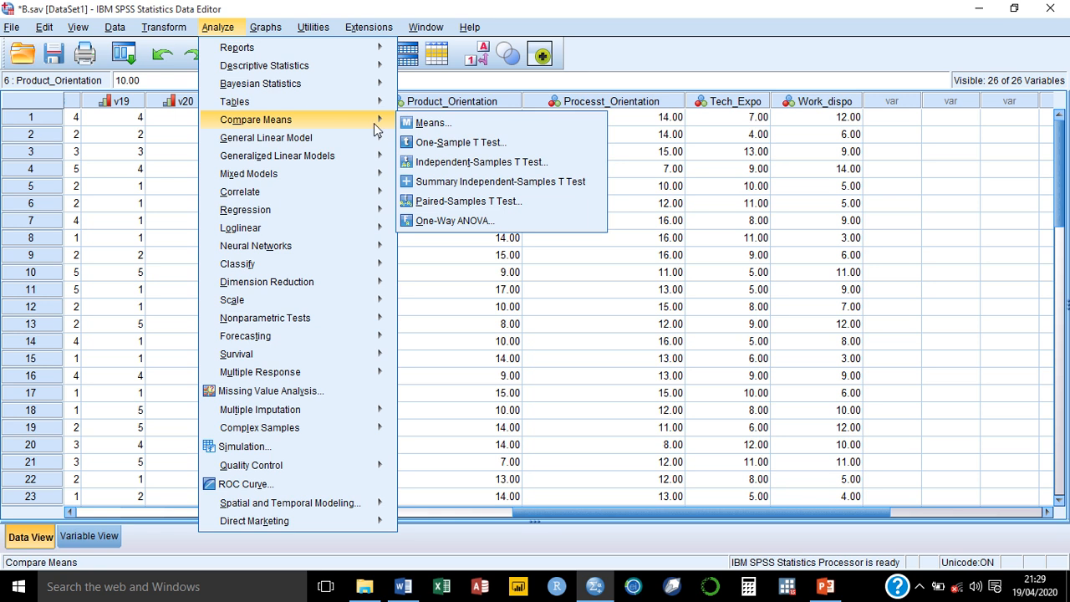
# Step: Open the One-Sample T Test dialog and reposition it over the Data Editor
pyautogui.click(455, 144)
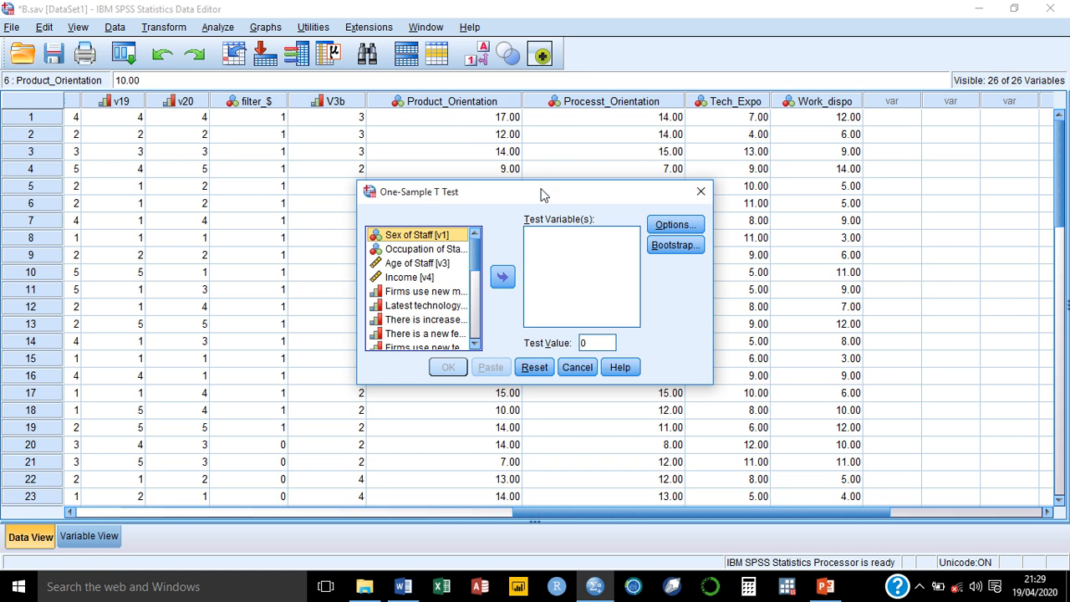
pyautogui.moveTo(543, 195); pyautogui.dragTo(767, 173)
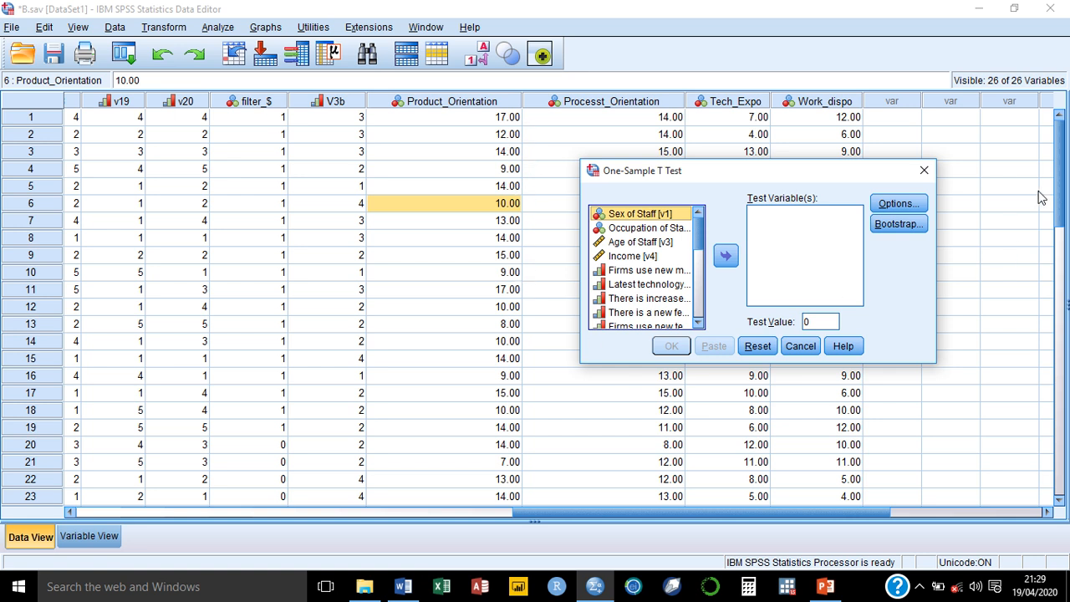
pyautogui.moveTo(1057, 194)
pyautogui.mouseDown()
pyautogui.moveTo(1062, 284)
pyautogui.moveTo(1032, 153)
pyautogui.mouseUp()
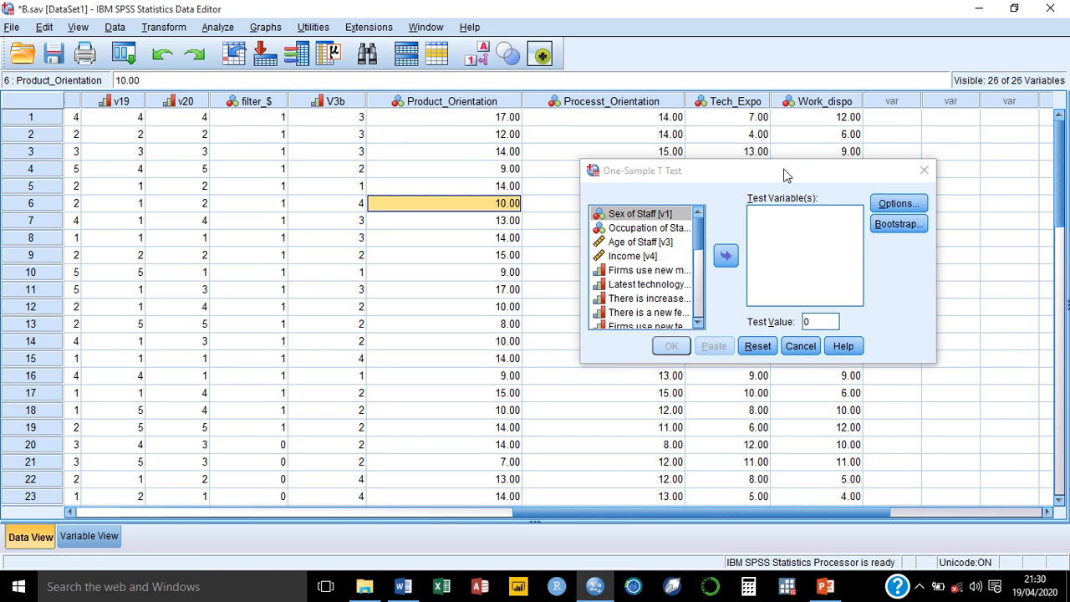
pyautogui.moveTo(786, 172); pyautogui.dragTo(520, 161)
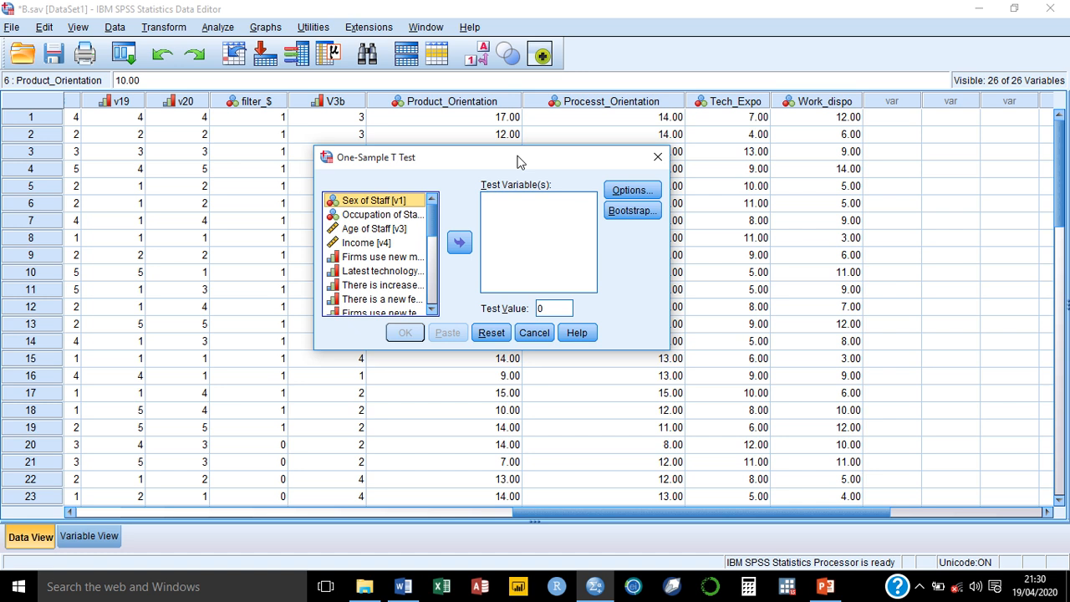
# Step: Set the test value to 13 and make Process Orientation the test variable
pyautogui.doubleClick(544, 308)
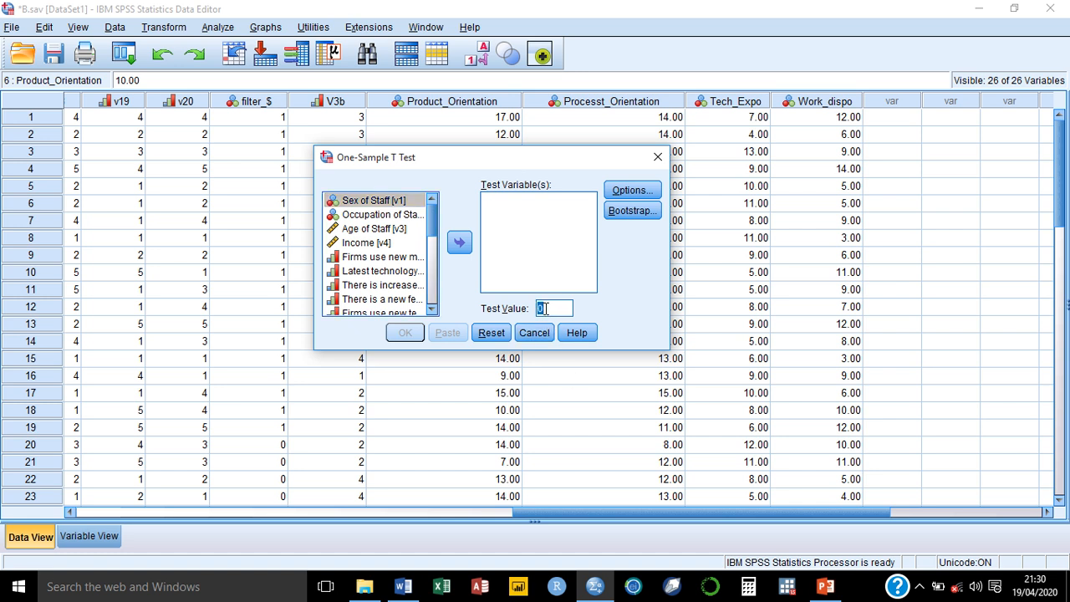
pyautogui.write('13')
pyautogui.moveTo(435, 219); pyautogui.dragTo(433, 286)
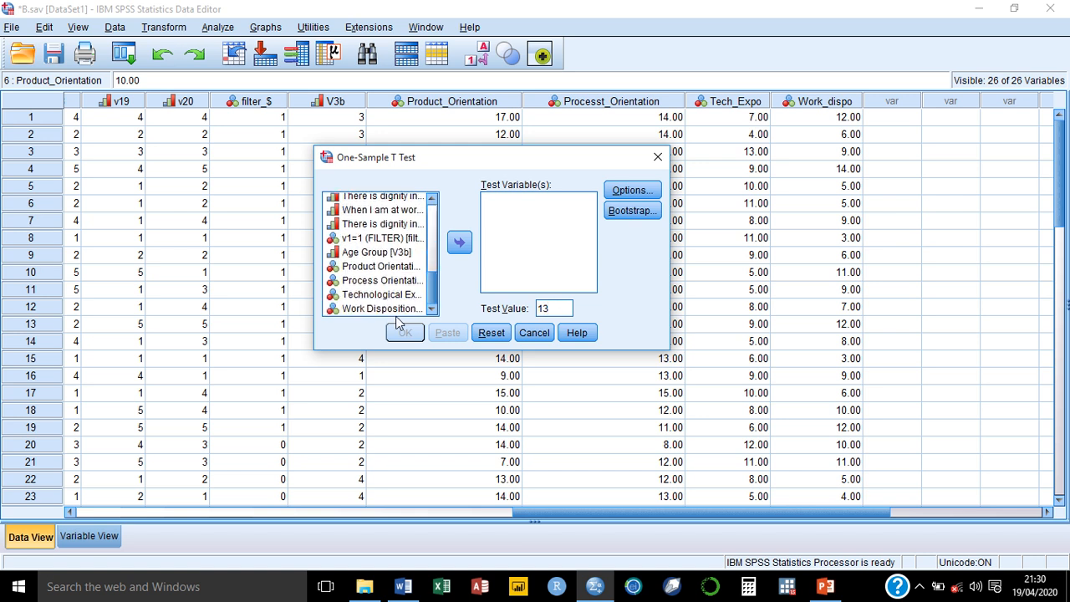
pyautogui.click(369, 282)
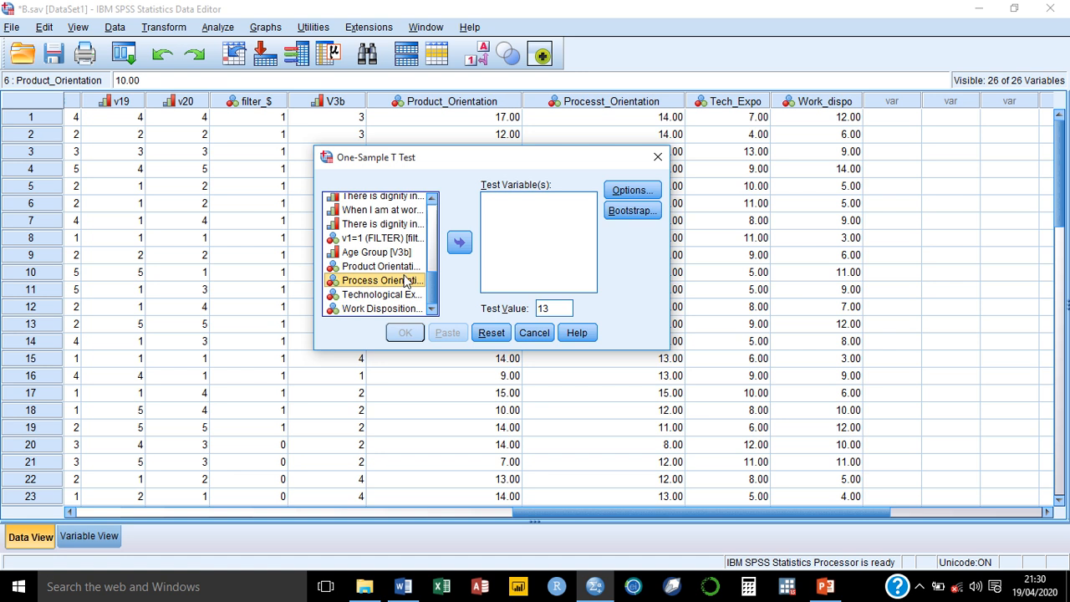
pyautogui.click(459, 243)
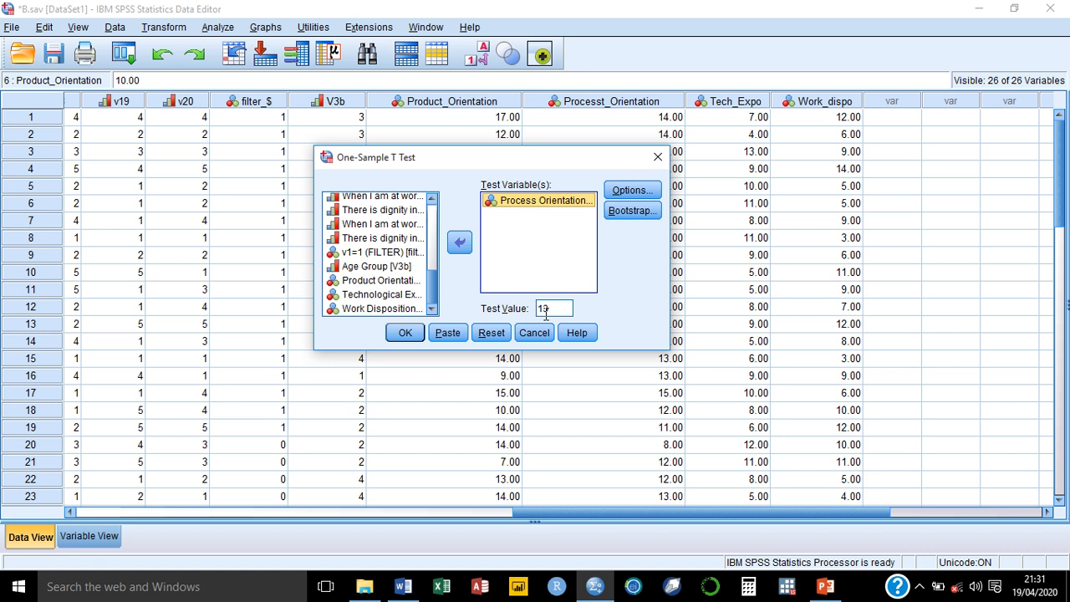
# Step: Keep the default t-test options and run the one-sample t-test
pyautogui.click(621, 192)
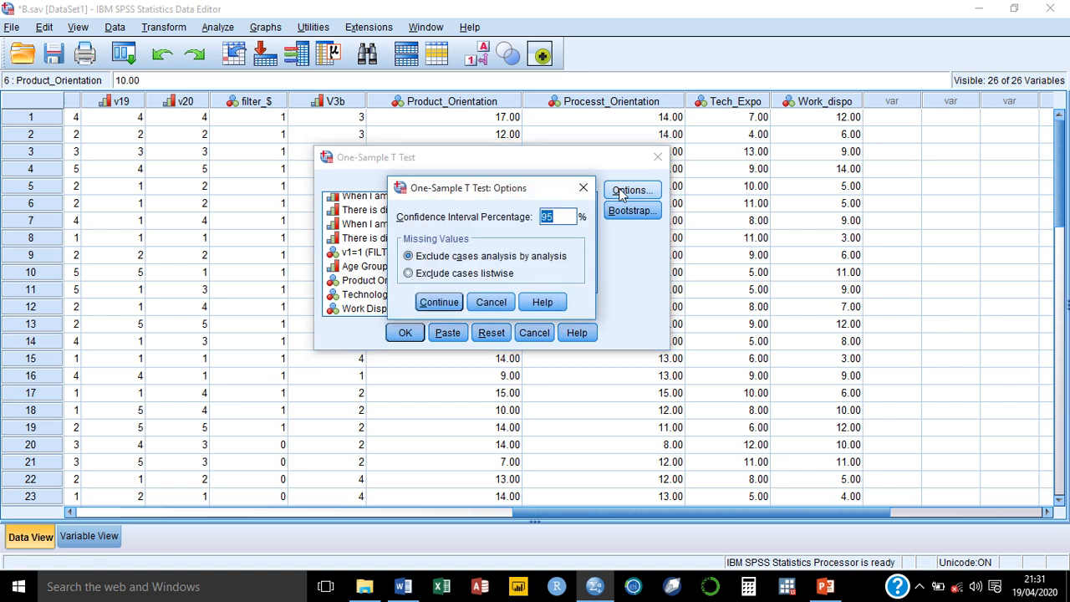
pyautogui.click(583, 189)
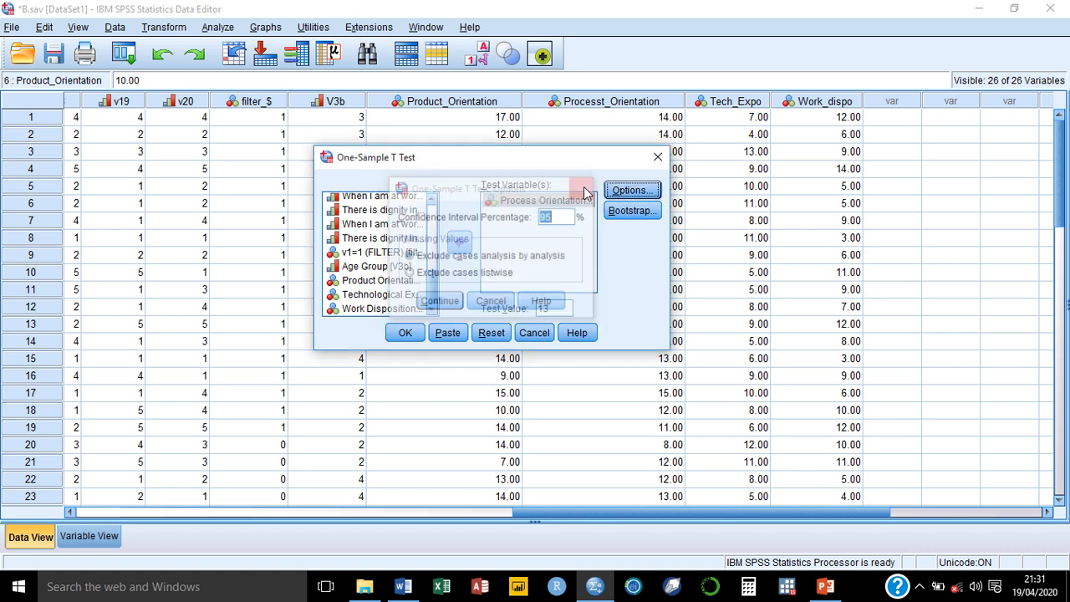
pyautogui.click(407, 335)
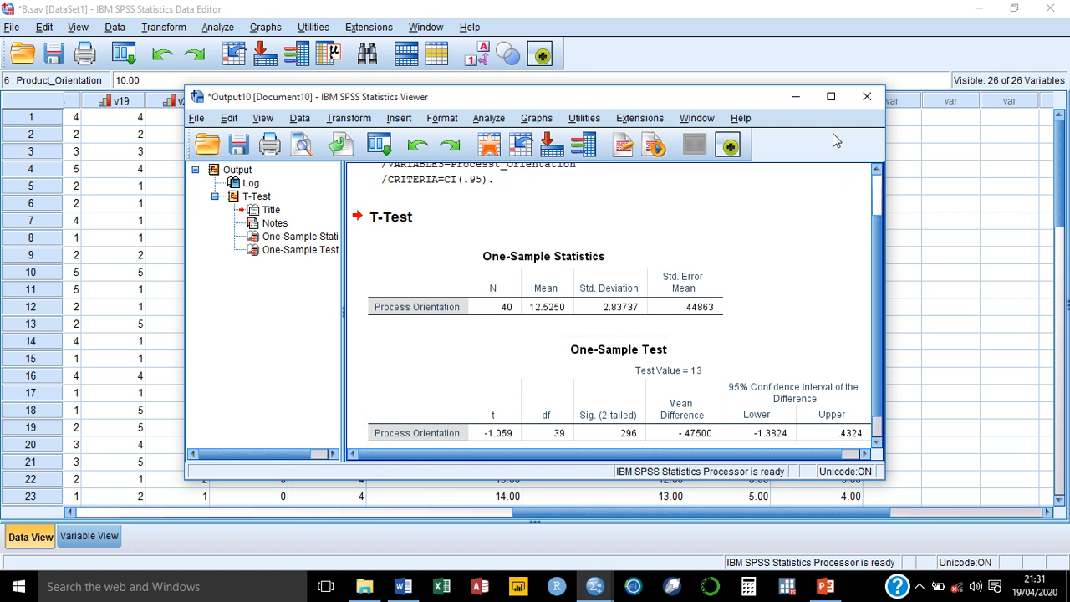
# Step: Maximize the Statistics Viewer to show the Process Orientation t-test output full-screen
pyautogui.click(832, 97)
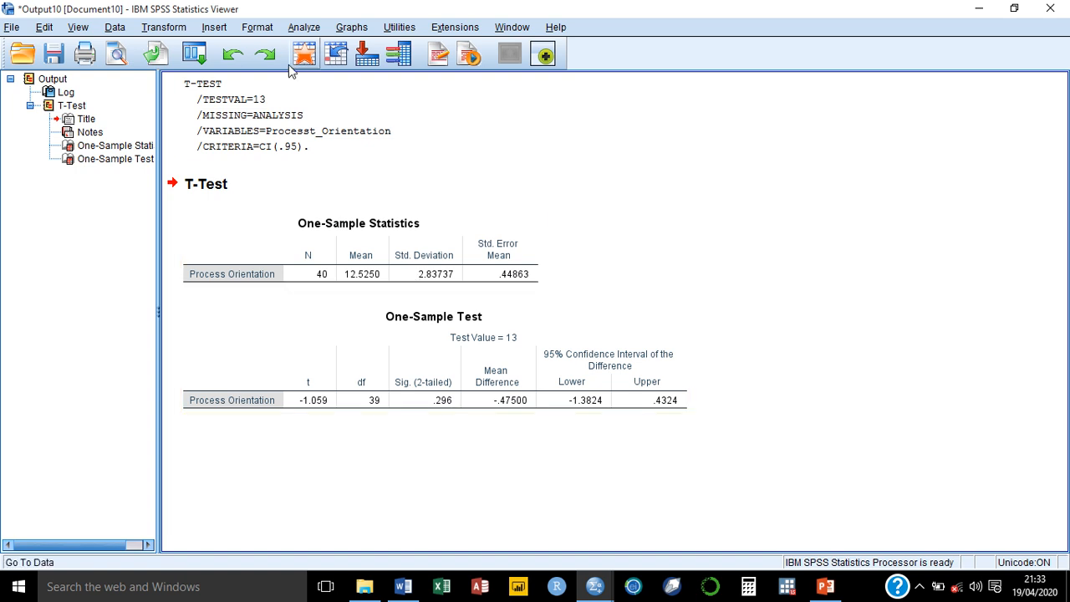
# Step: Open Analyze > Compare Means > Independent-Samples T Test and move the dialog to the upper right
pyautogui.click(314, 27)
pyautogui.moveTo(351, 83)
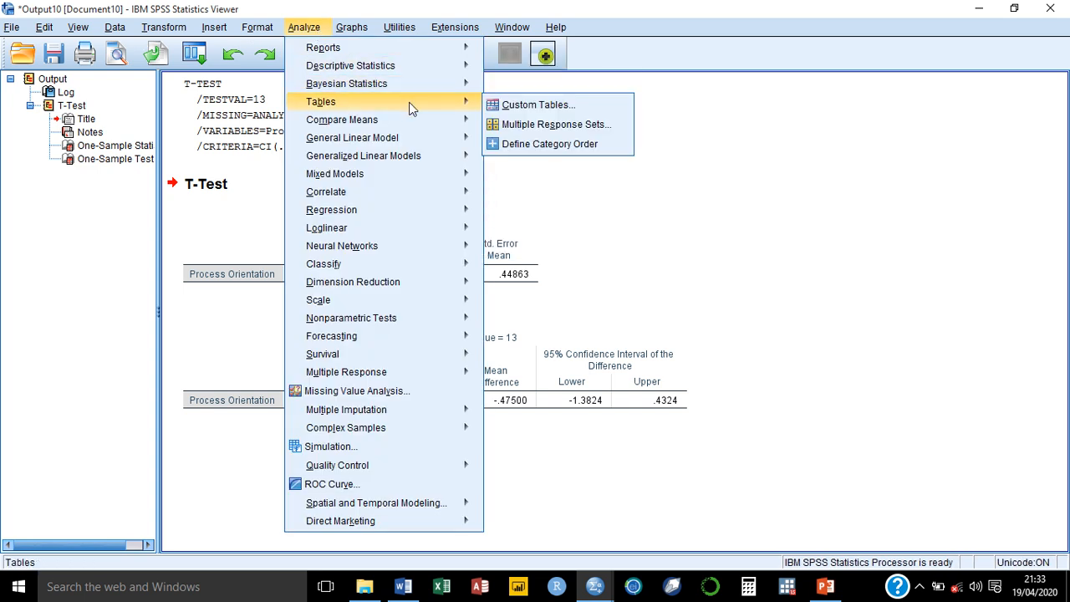
pyautogui.moveTo(420, 124)
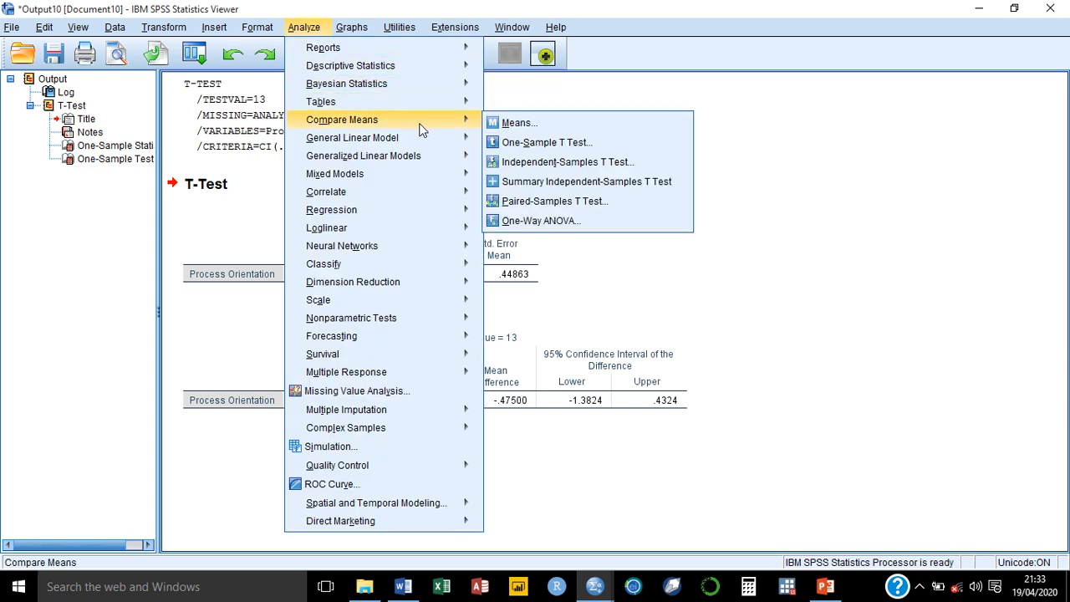
pyautogui.click(520, 163)
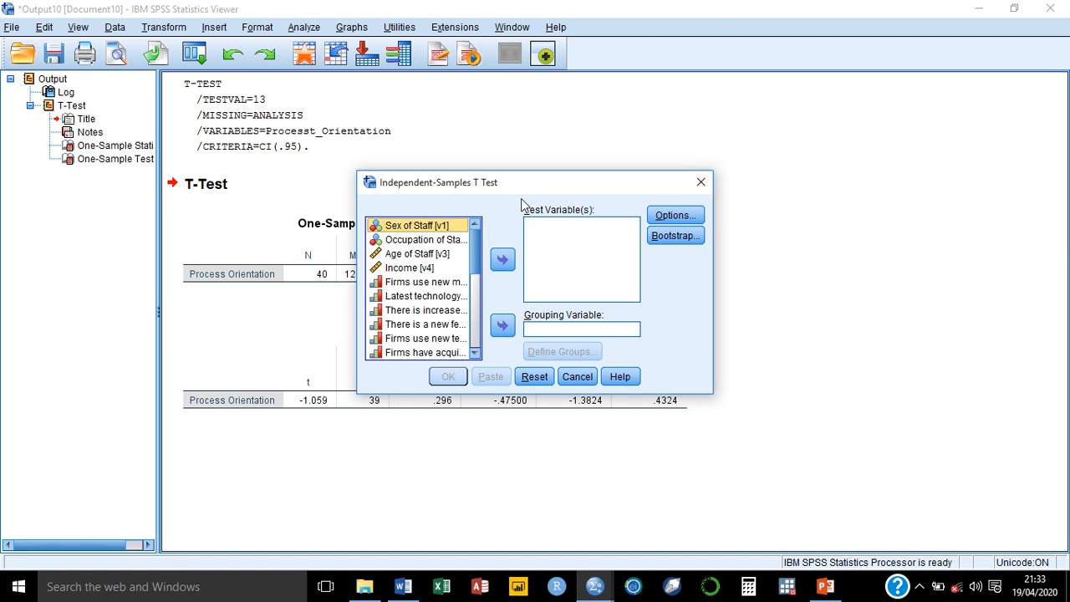
pyautogui.moveTo(519, 192); pyautogui.dragTo(805, 142)
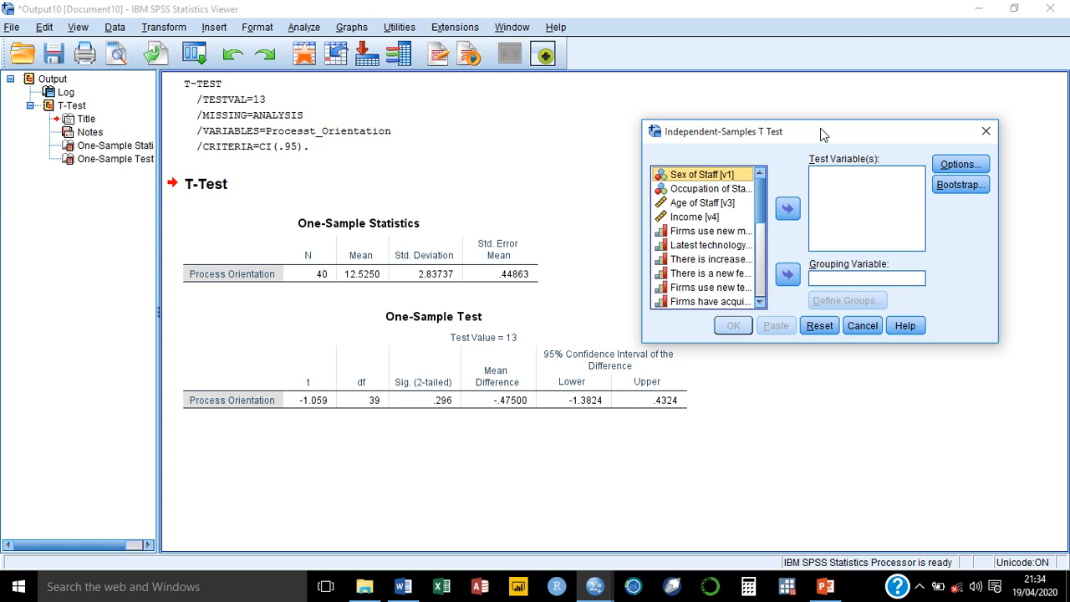
pyautogui.moveTo(826, 131); pyautogui.dragTo(854, 121)
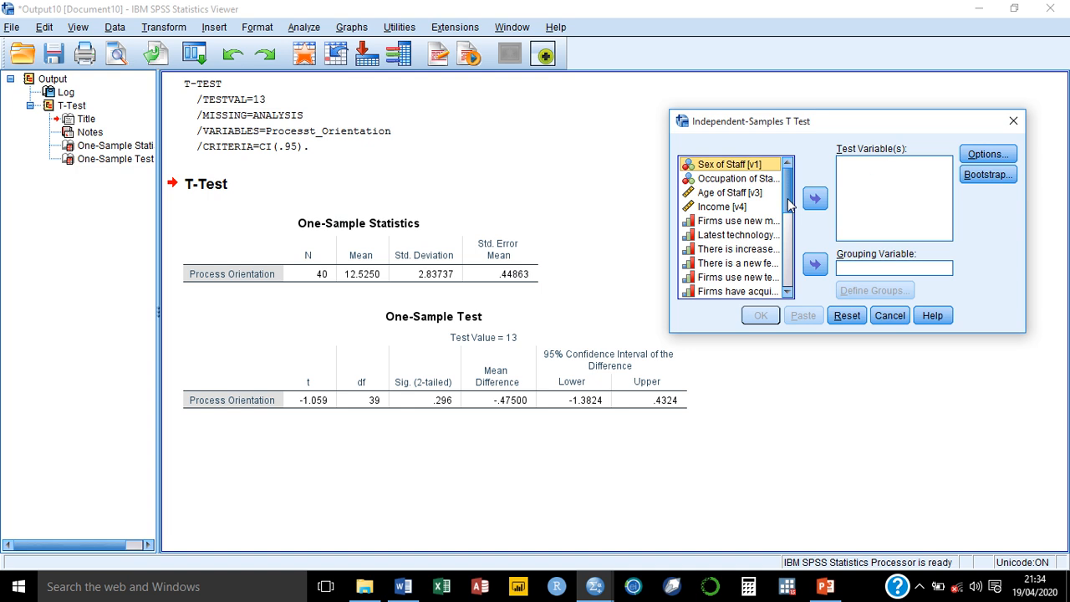
# Step: Add Product Orientation, Process Orientation, Technological Exposure and Work Disposition as test variables
pyautogui.moveTo(789, 205); pyautogui.dragTo(789, 280)
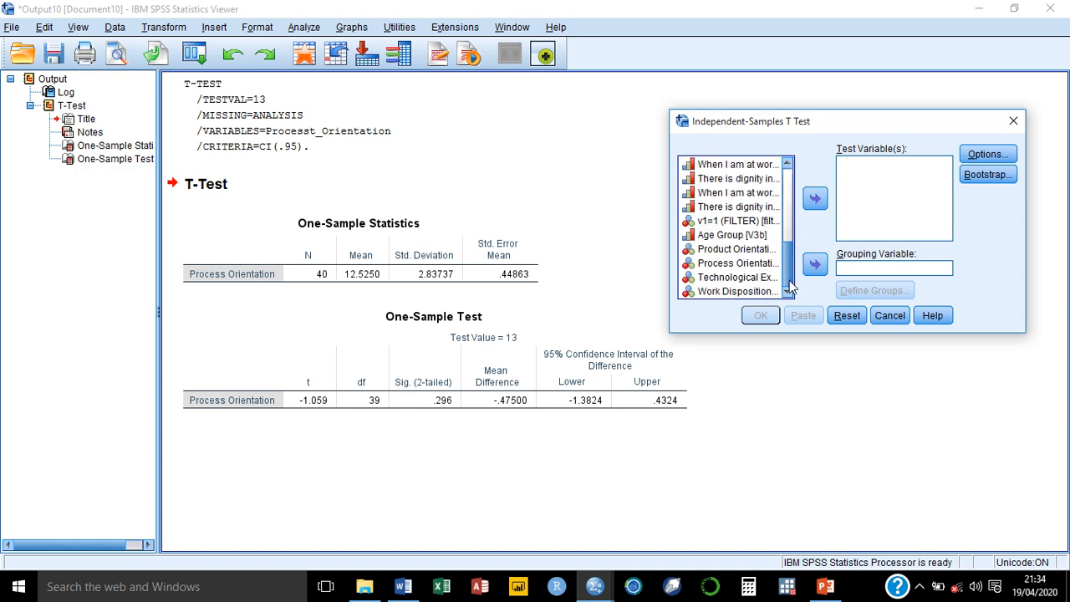
pyautogui.click(729, 250)
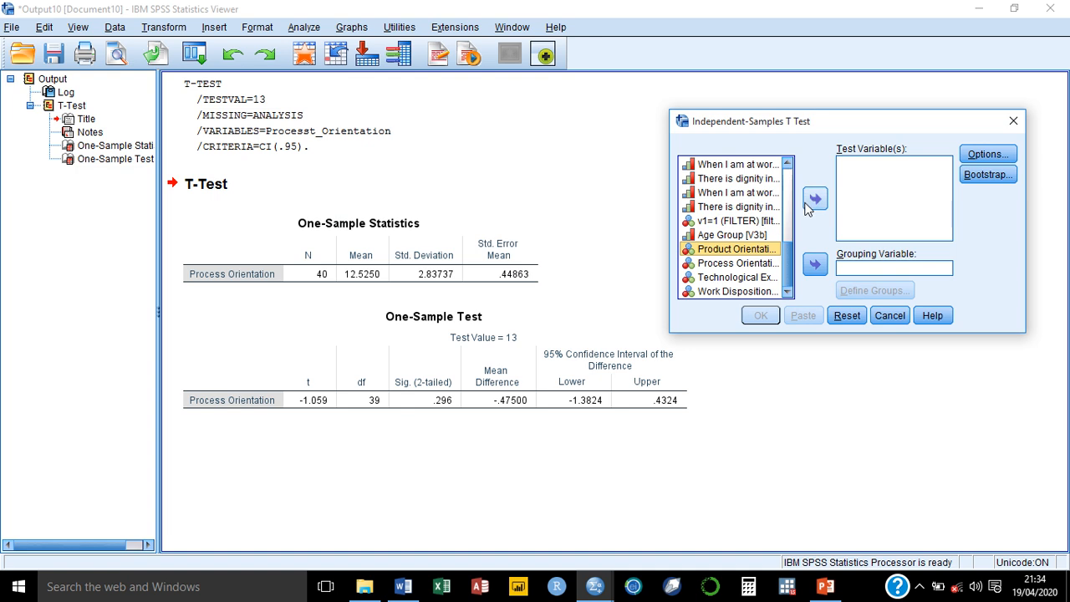
pyautogui.click(814, 200)
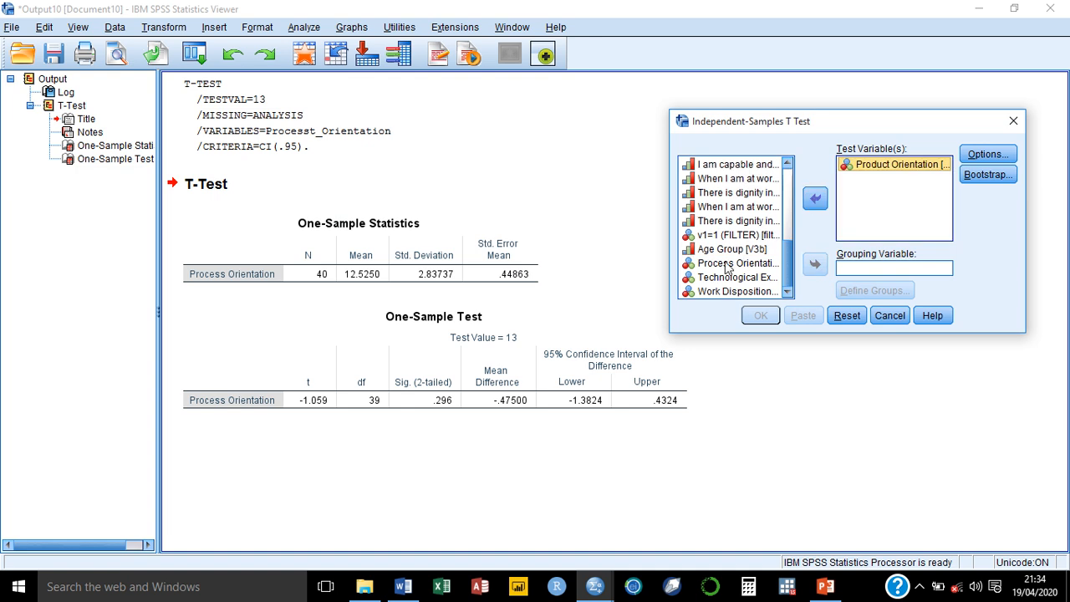
pyautogui.click(727, 263)
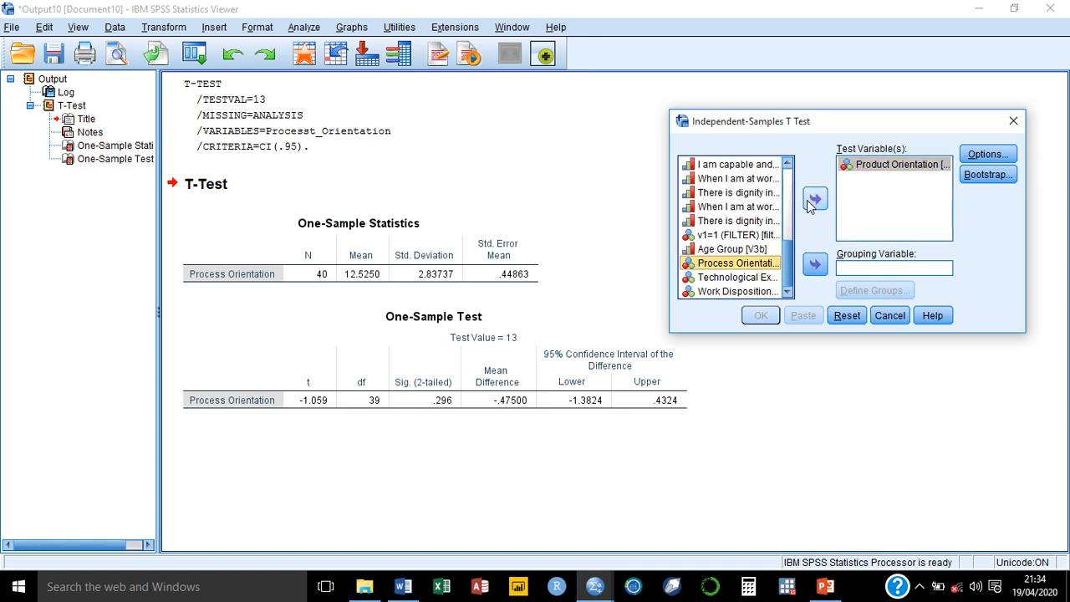
pyautogui.click(811, 199)
pyautogui.click(739, 278)
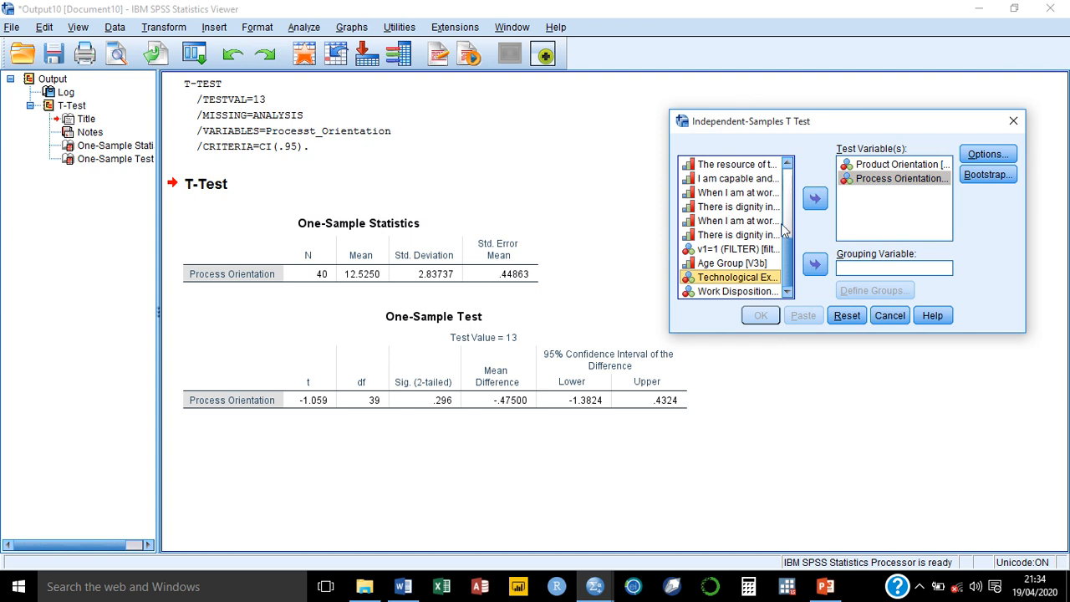
pyautogui.click(812, 201)
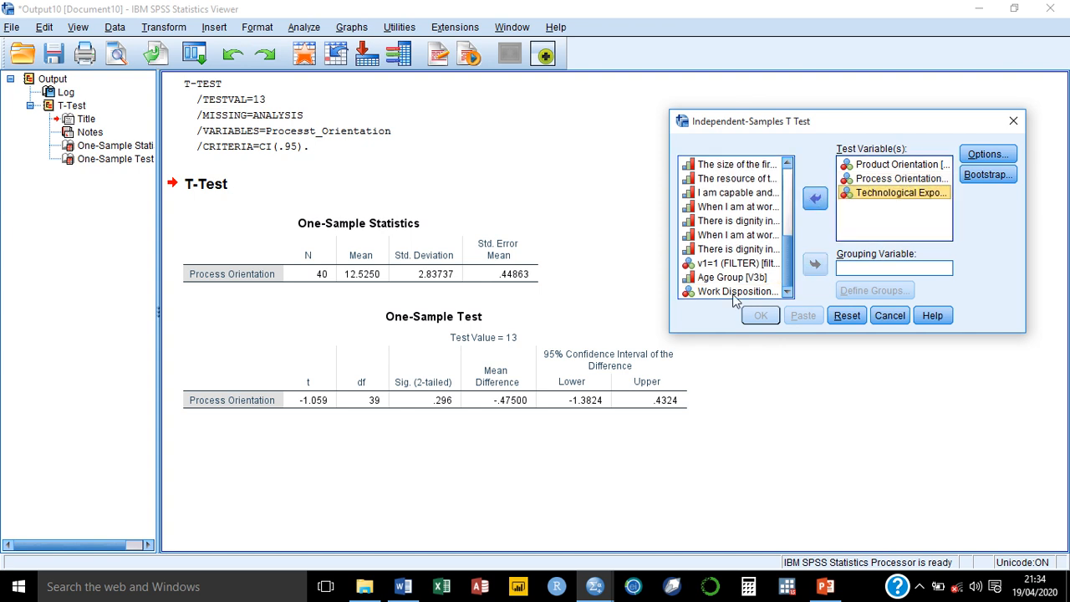
pyautogui.click(737, 292)
pyautogui.click(815, 201)
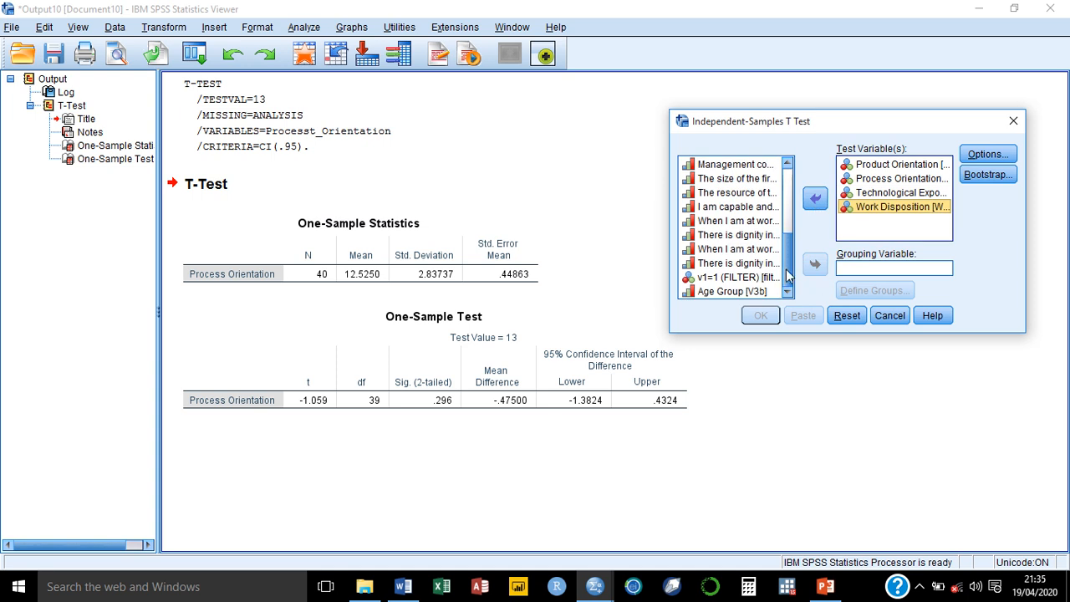
# Step: Set Sex of Staff as the grouping variable, replacing Age of Staff
pyautogui.moveTo(785, 271); pyautogui.dragTo(789, 171)
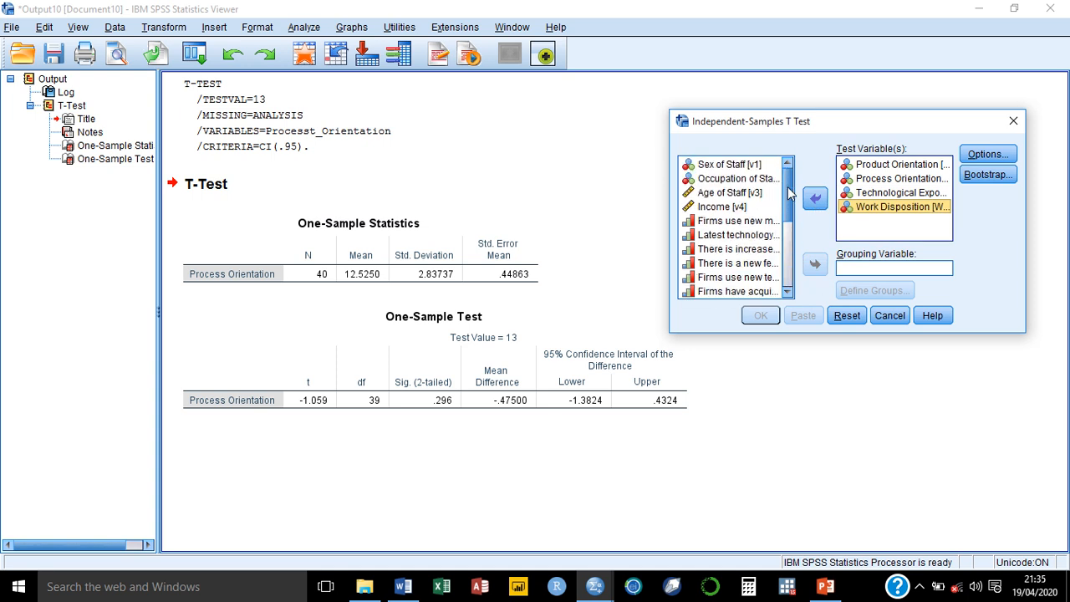
pyautogui.click(732, 196)
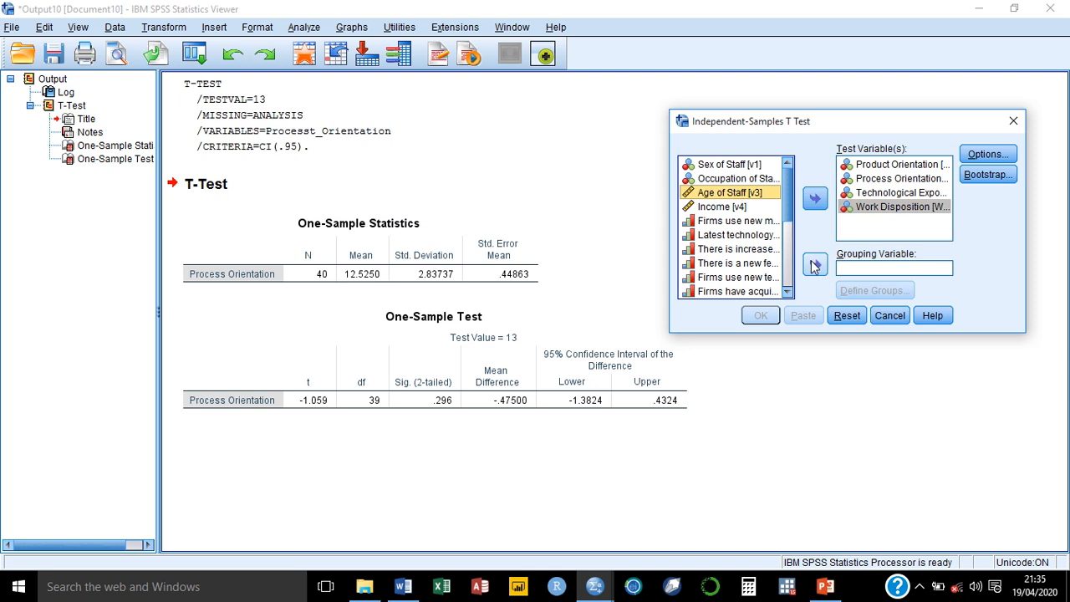
pyautogui.click(815, 266)
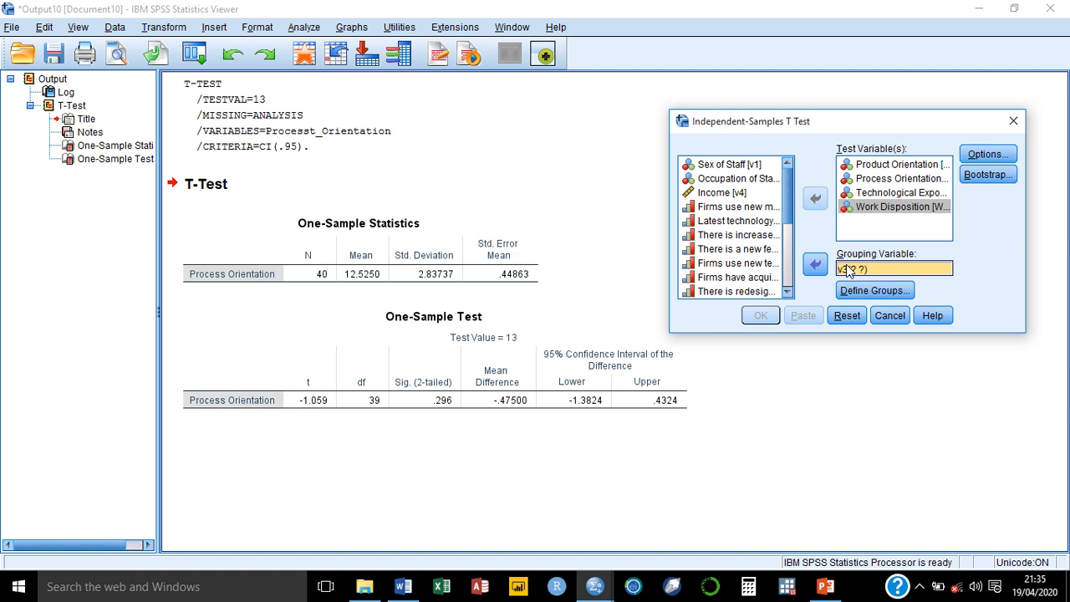
pyautogui.click(816, 266)
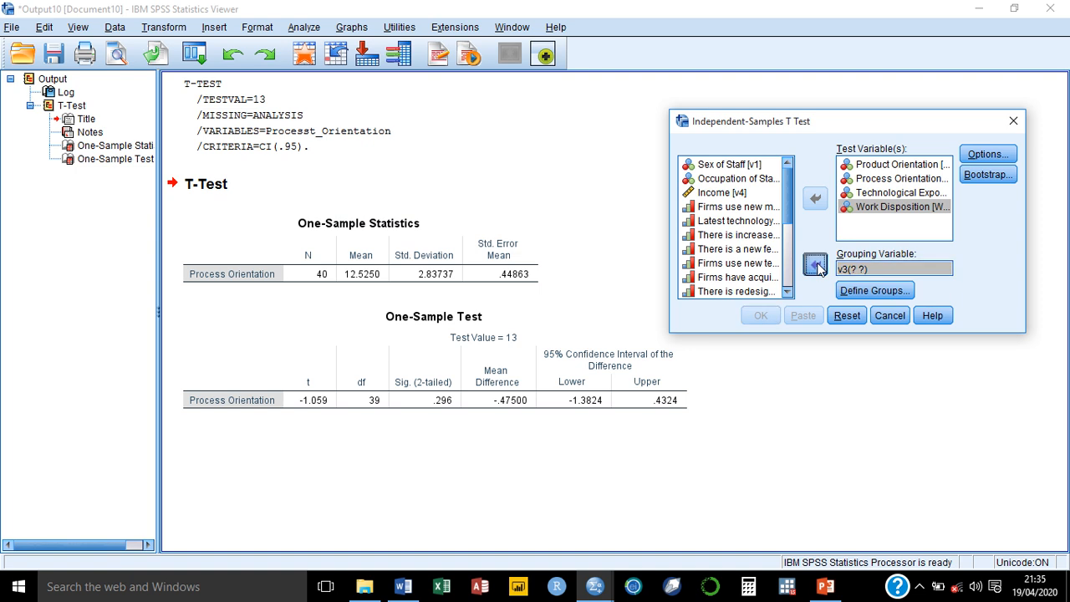
pyautogui.click(732, 167)
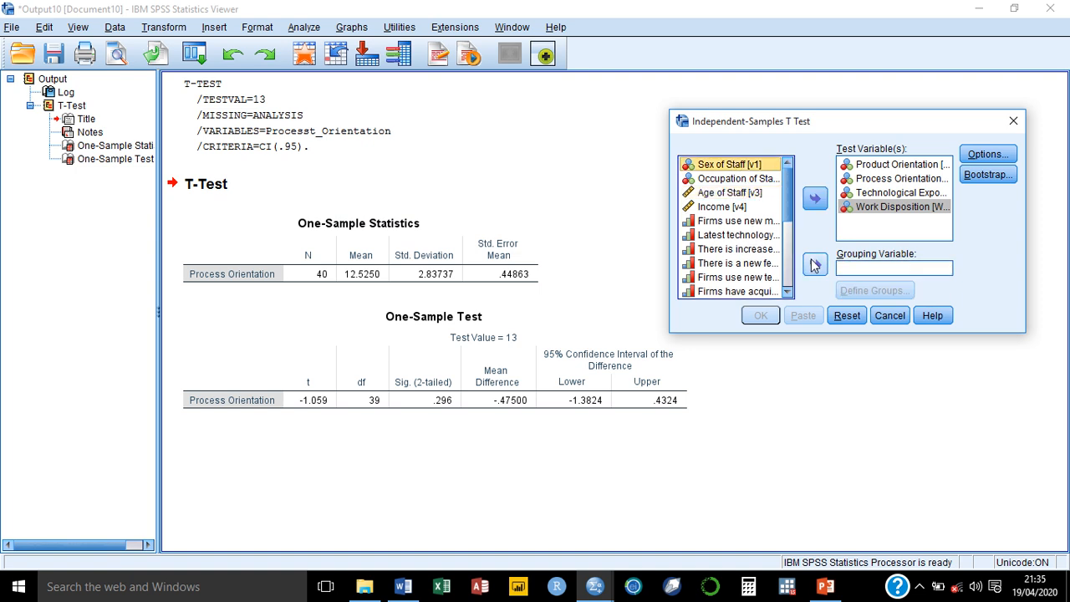
pyautogui.click(815, 265)
pyautogui.click(858, 287)
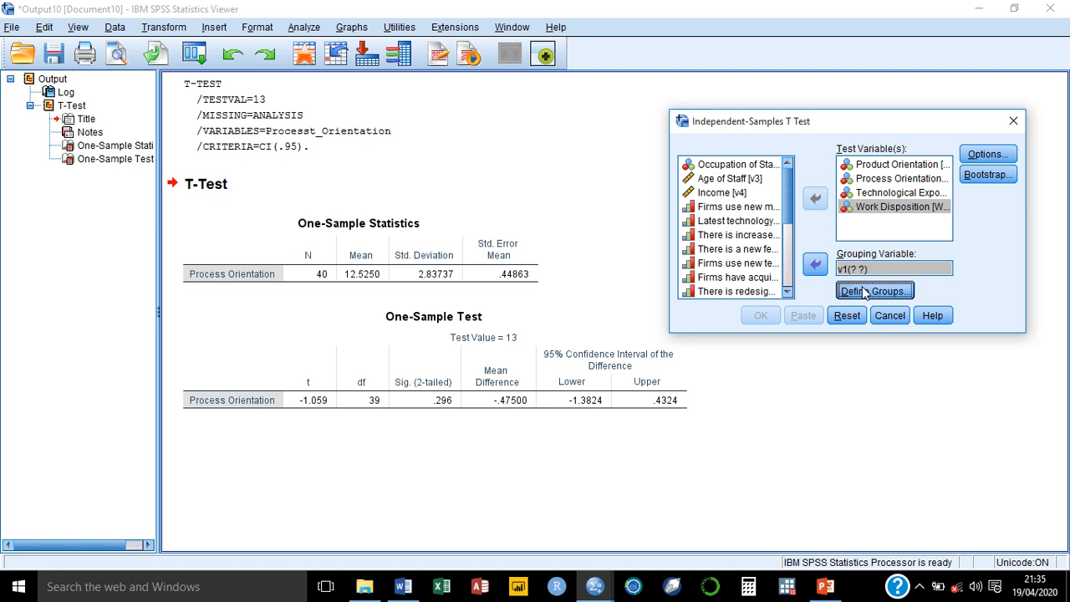
# Step: Define the Sex of Staff groups as codes 1 and 2 and run the independent-samples t-test
pyautogui.click(849, 205)
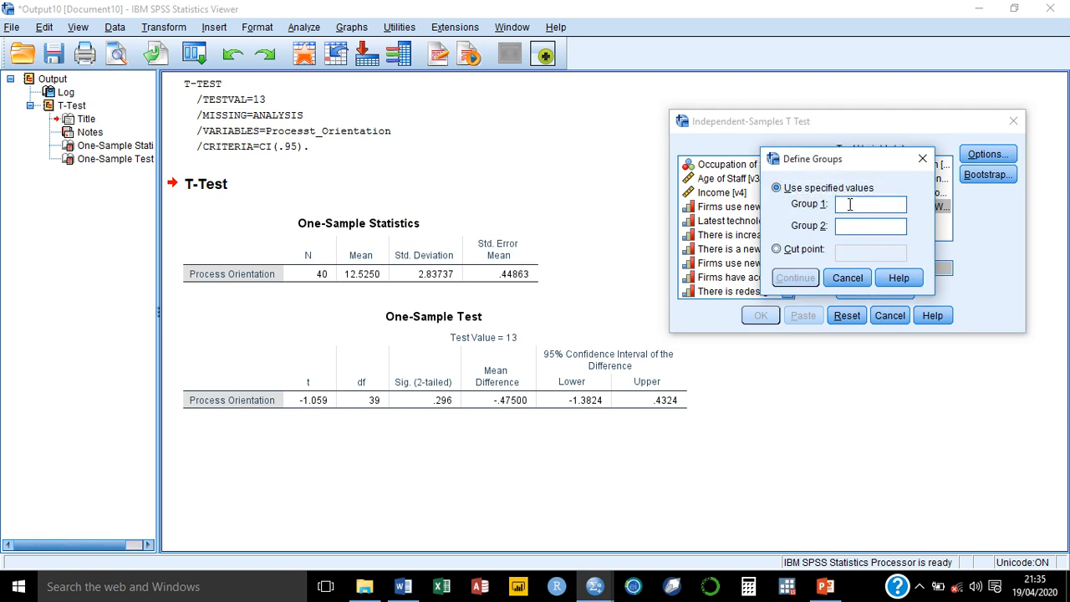
pyautogui.write('12')
pyautogui.click(796, 278)
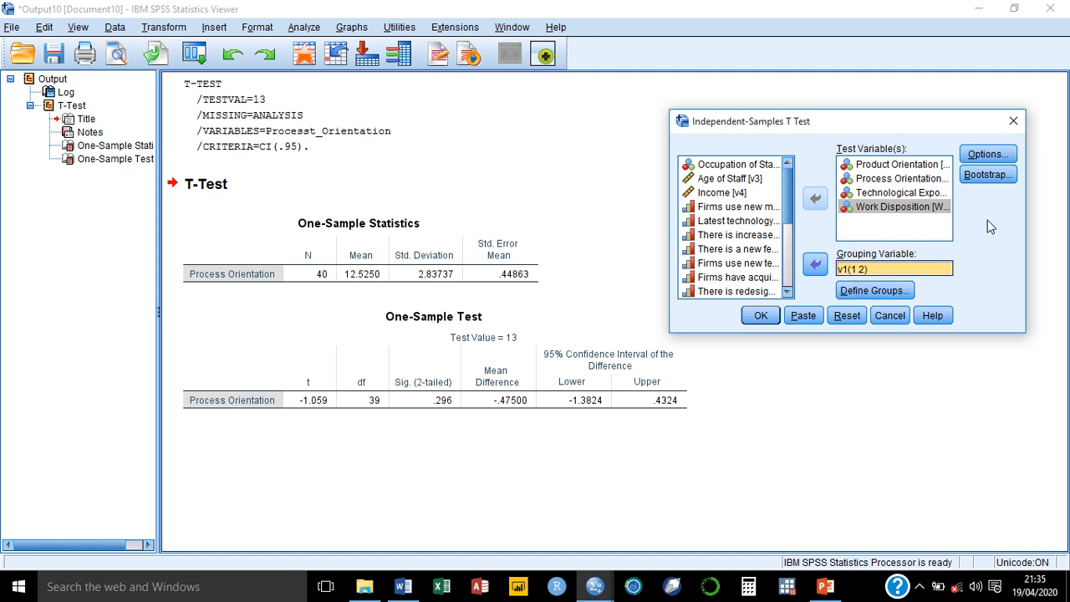
pyautogui.click(758, 315)
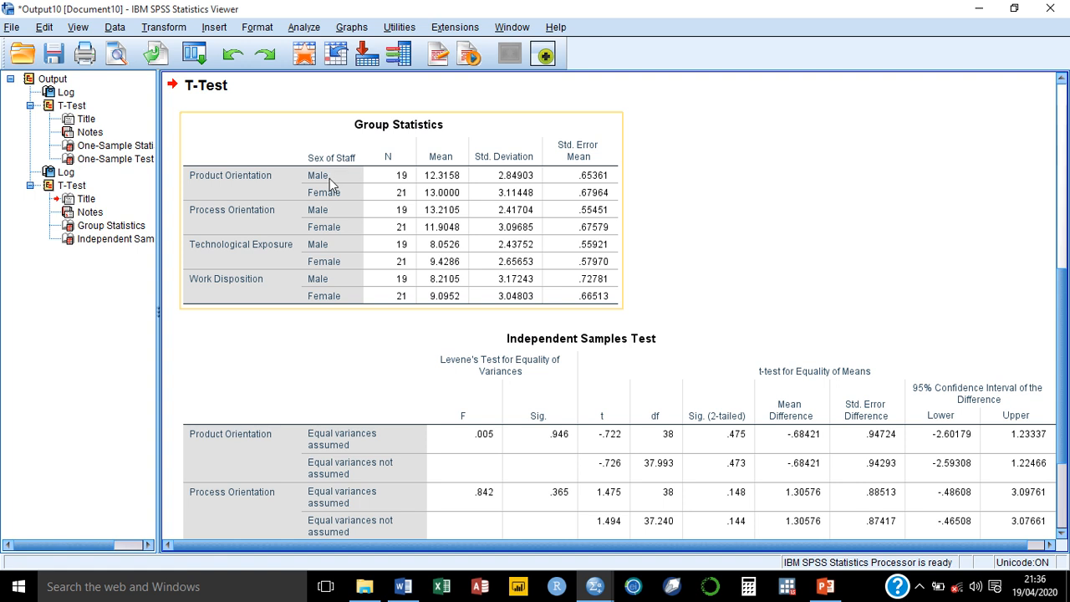
# Step: Select the Independent Samples Test table and scroll down to see all four variables' rows
pyautogui.click(670, 359)
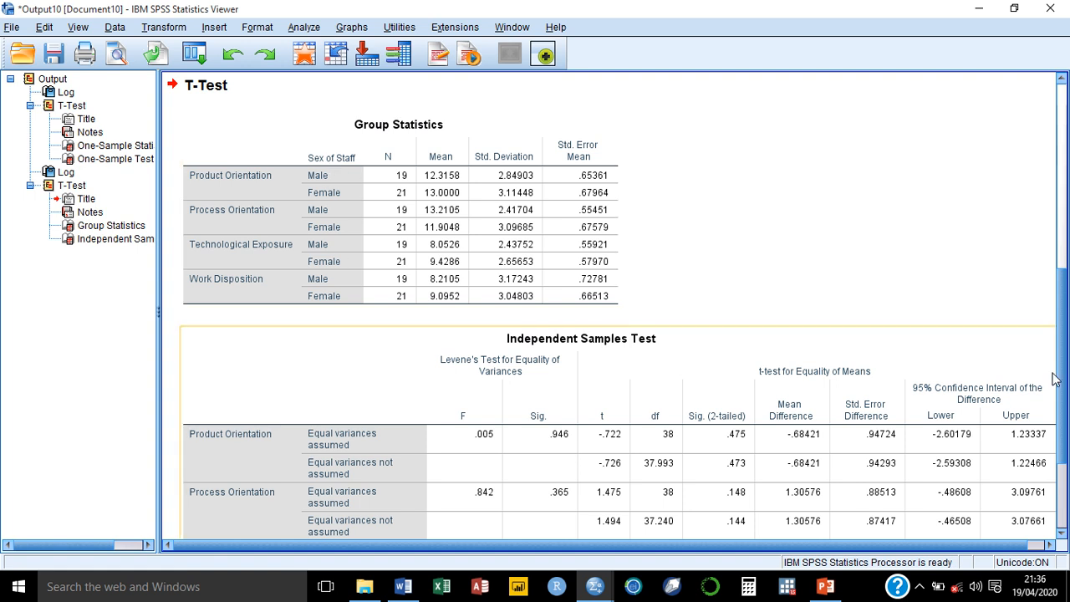
pyautogui.moveTo(1065, 374); pyautogui.dragTo(1064, 450)
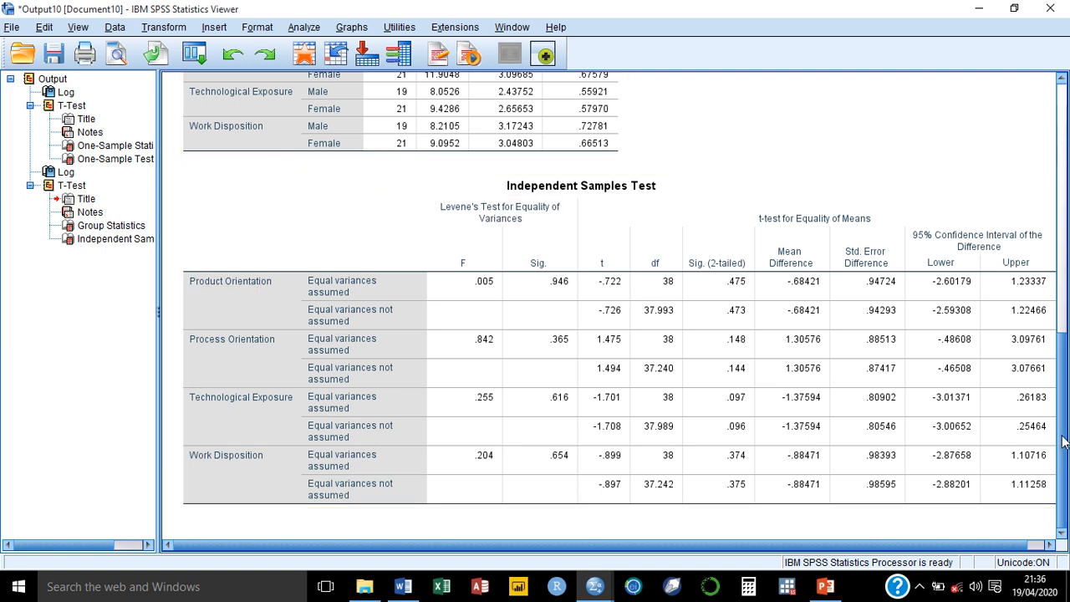
pyautogui.moveTo(1062, 442); pyautogui.dragTo(1060, 349)
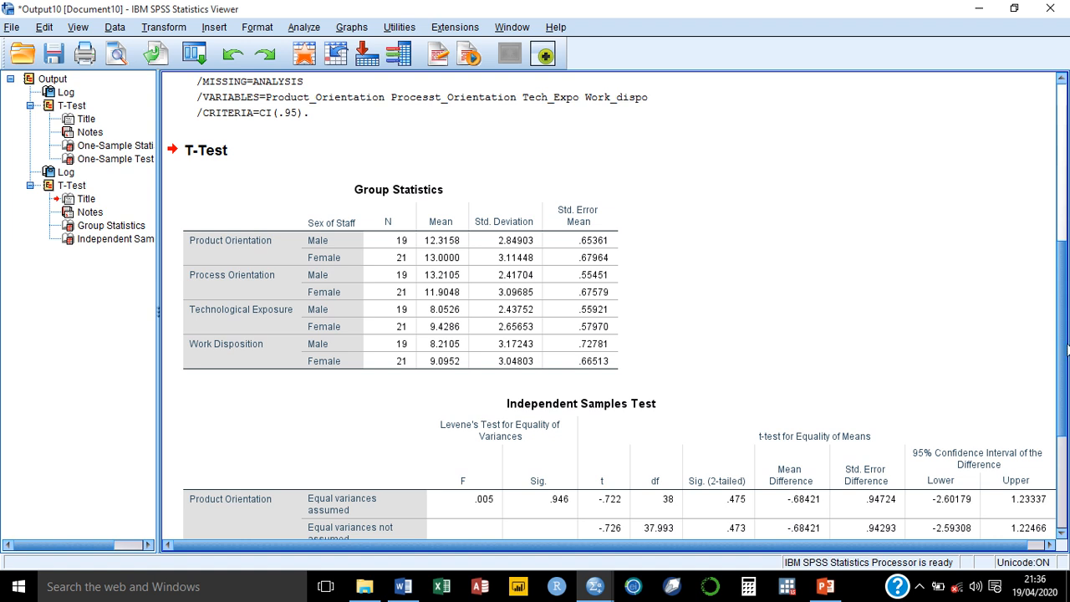
pyautogui.moveTo(1066, 350); pyautogui.dragTo(1066, 441)
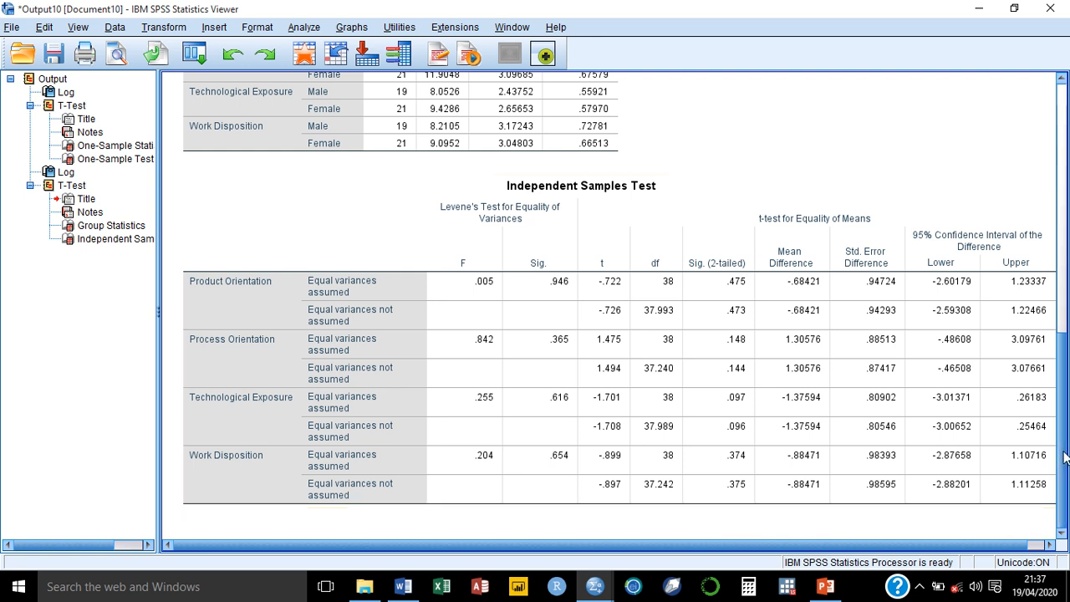
pyautogui.moveTo(1060, 451); pyautogui.dragTo(1060, 379)
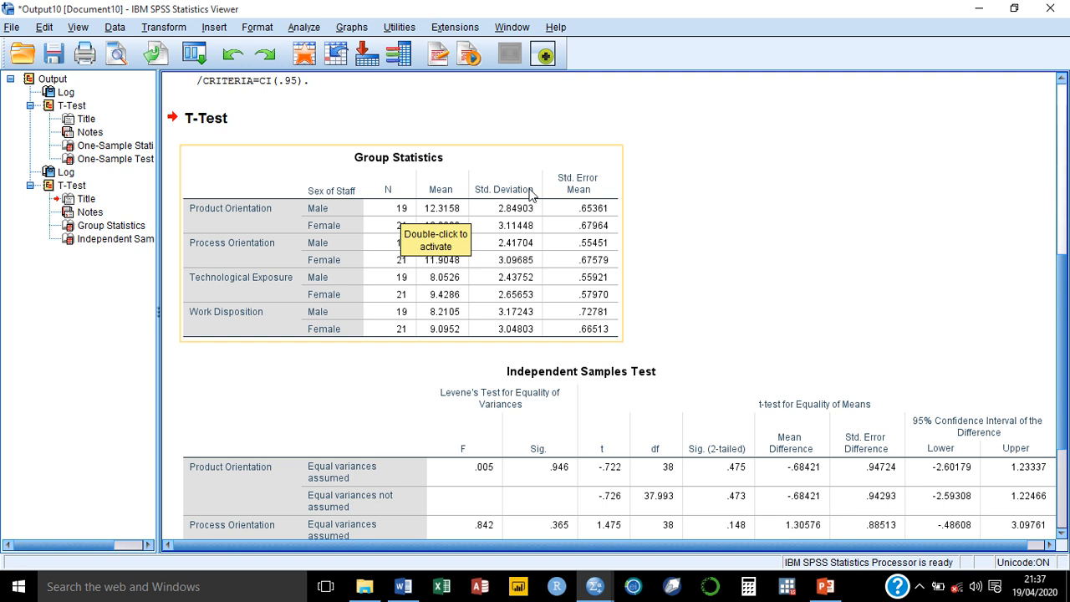
pyautogui.click(430, 277)
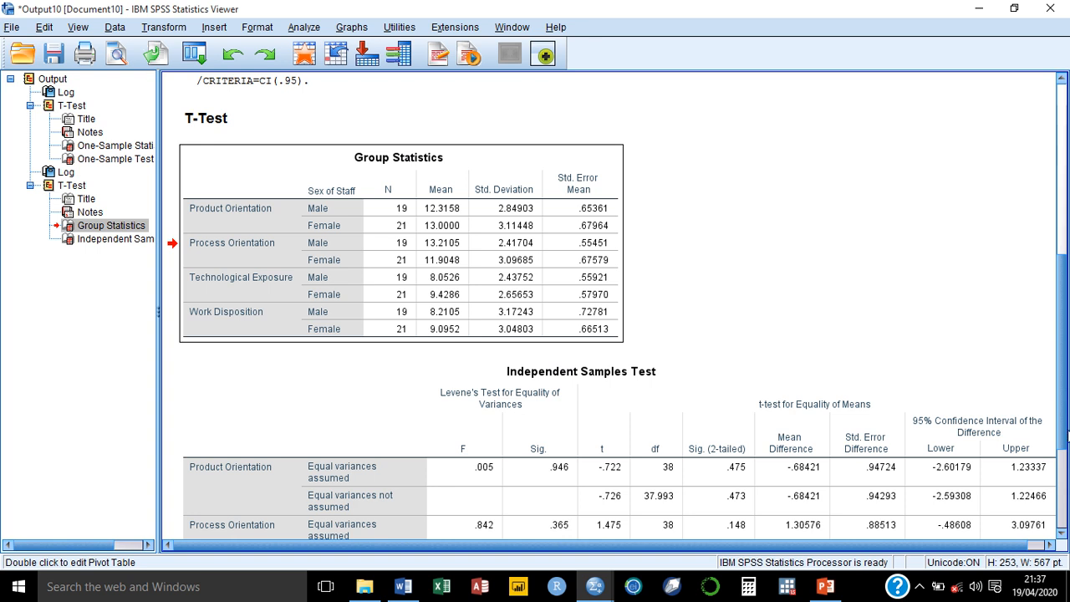
pyautogui.moveTo(1063, 426); pyautogui.dragTo(1063, 524)
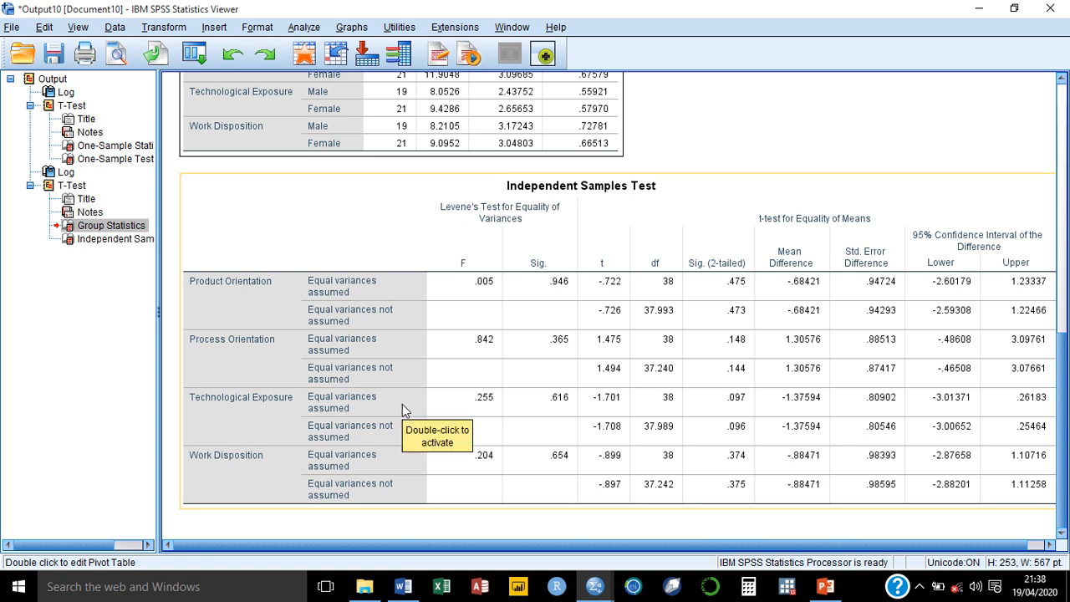
pyautogui.moveTo(455, 6)
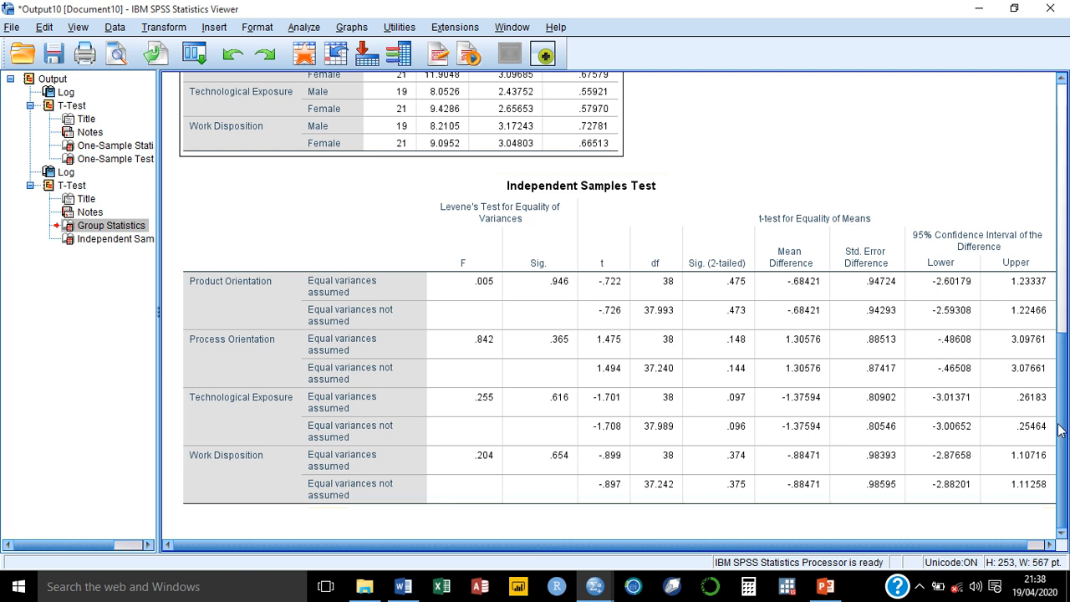
pyautogui.moveTo(1061, 428); pyautogui.dragTo(1061, 352)
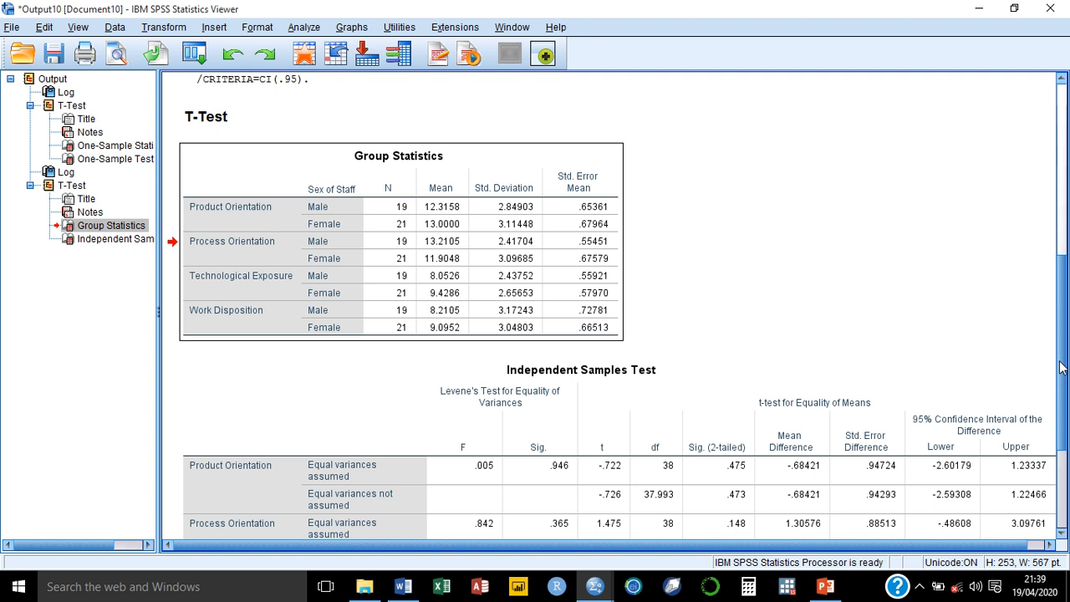
pyautogui.moveTo(1059, 368); pyautogui.dragTo(1065, 417)
pyautogui.scroll(8, 529, 105)
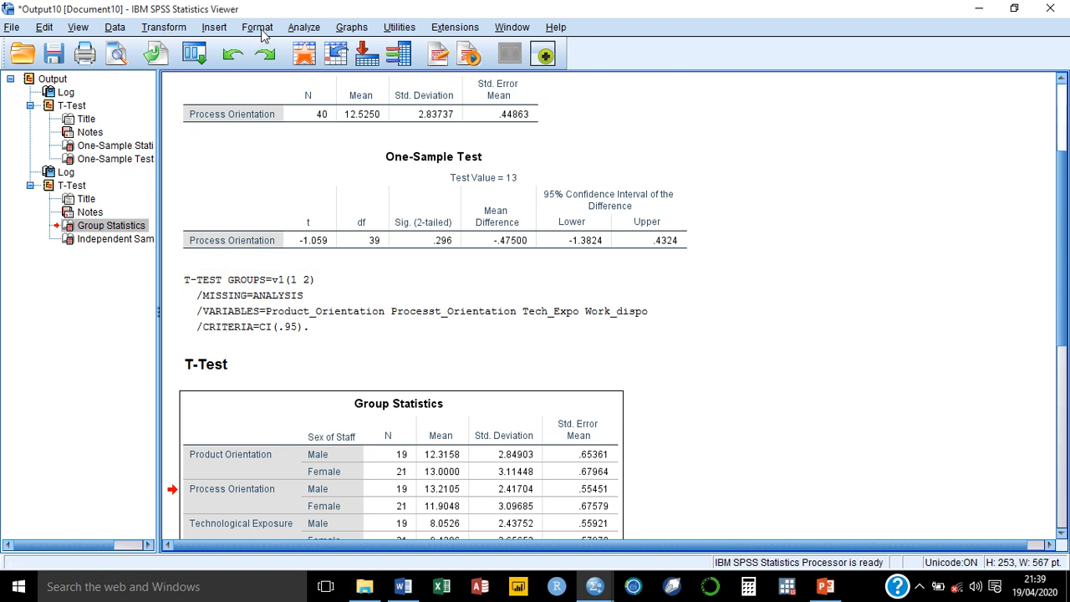
# Step: Open the Paired-Samples T Test dialog, browse its variable list, then launch Excel
pyautogui.click(304, 34)
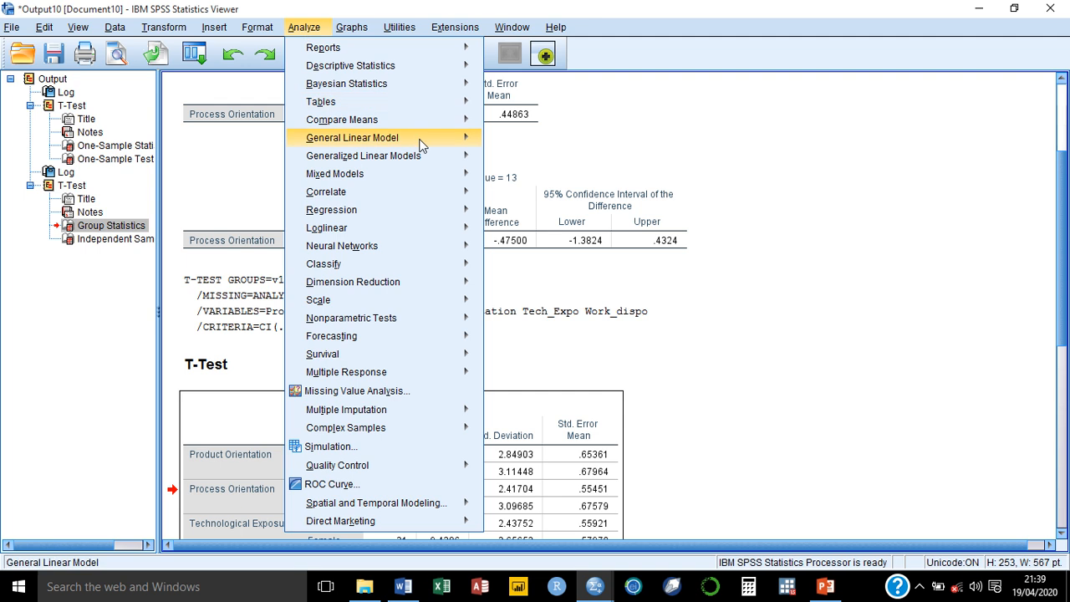
pyautogui.moveTo(415, 119)
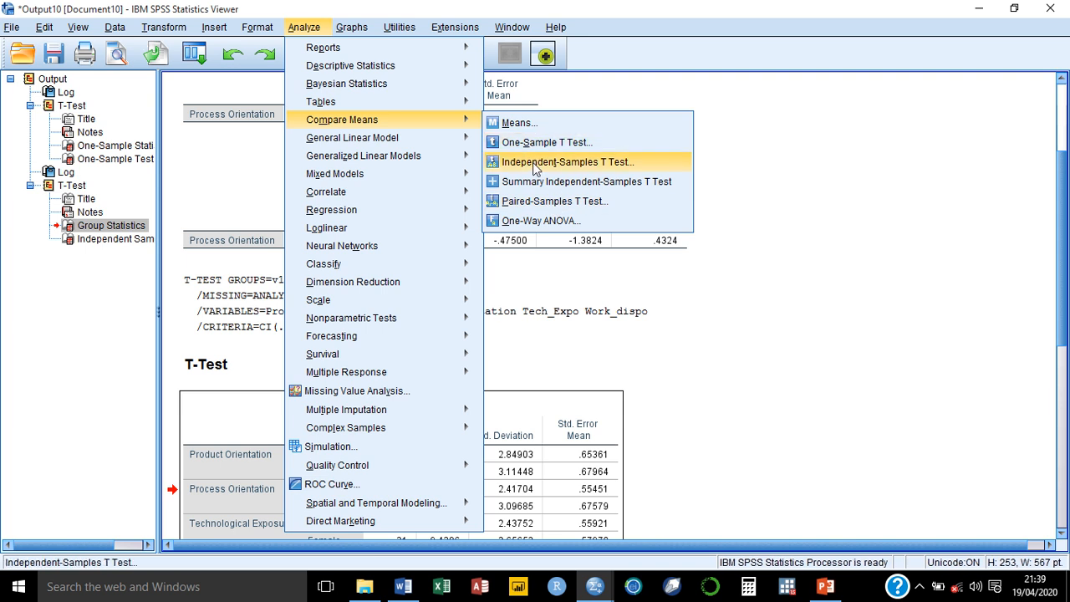
pyautogui.click(514, 207)
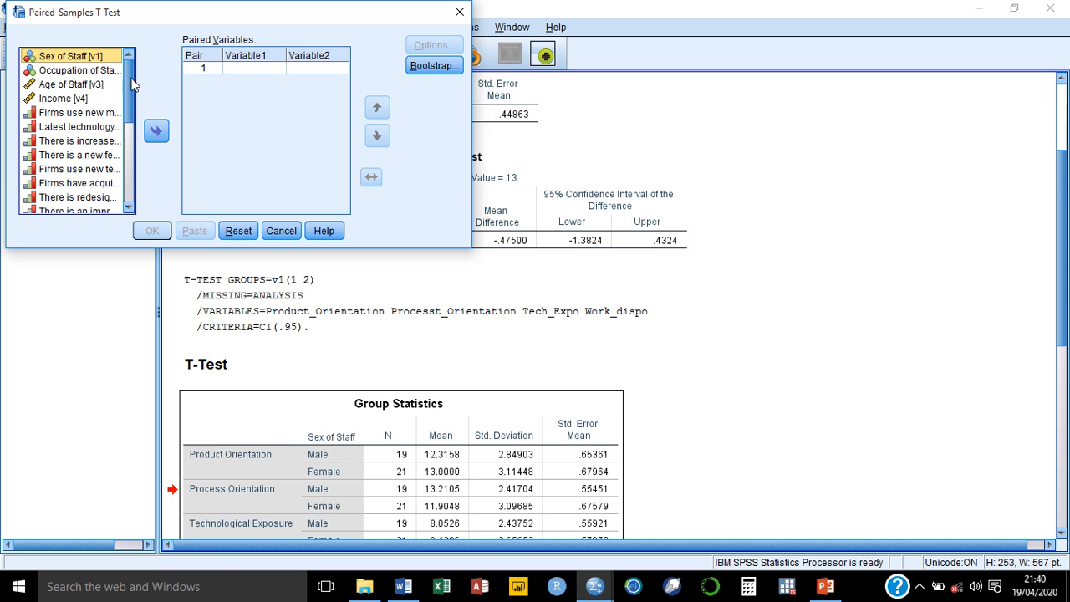
pyautogui.moveTo(131, 84); pyautogui.dragTo(141, 202)
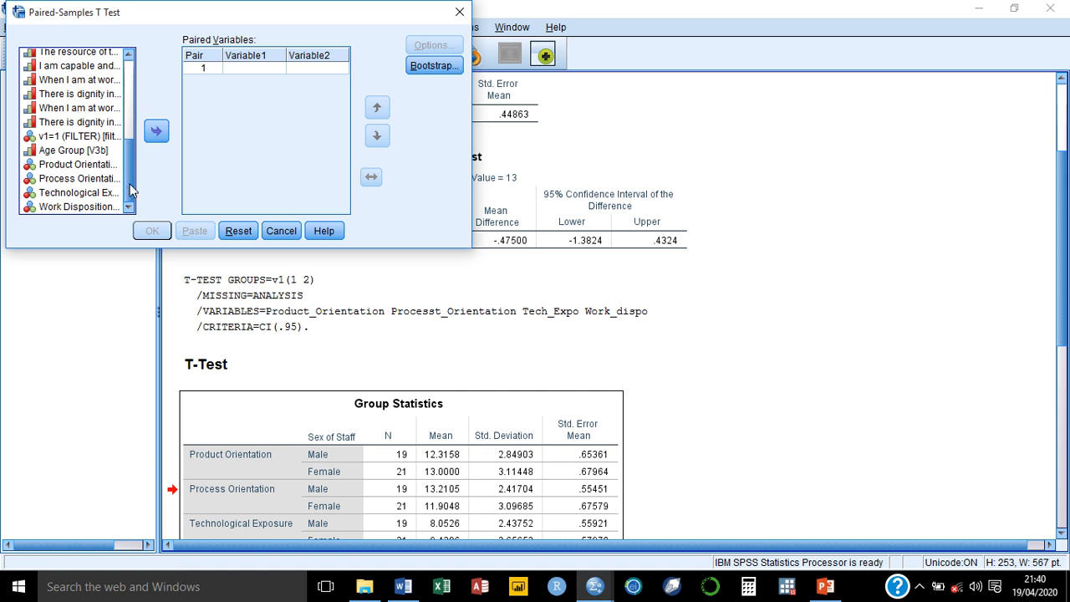
pyautogui.moveTo(128, 184)
pyautogui.mouseDown()
pyautogui.moveTo(135, 87)
pyautogui.moveTo(124, 176)
pyautogui.mouseUp()
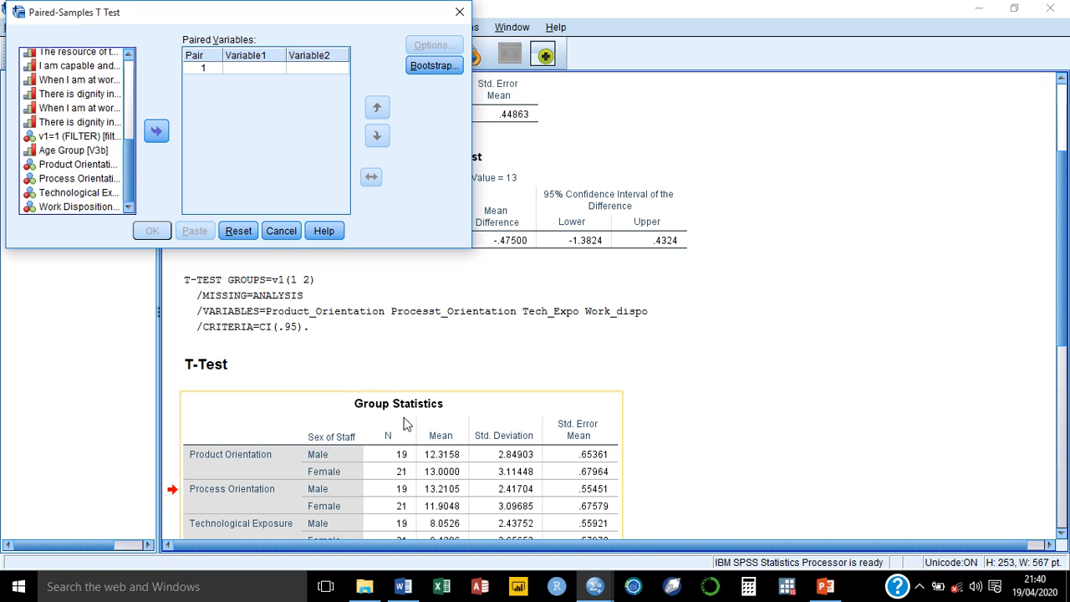
pyautogui.click(443, 588)
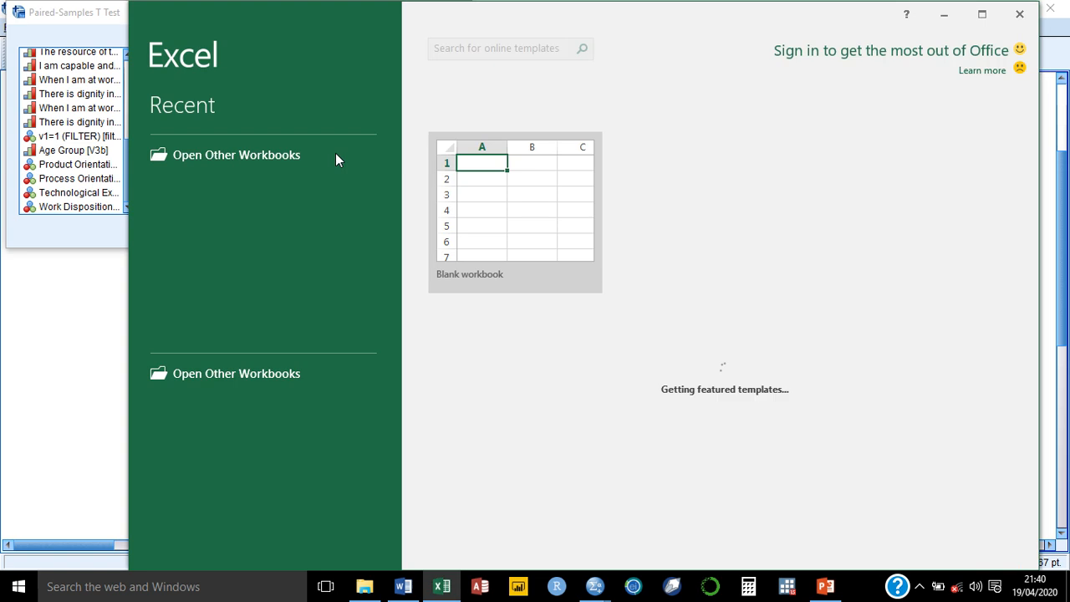
# Step: Create a blank Excel workbook and narrow the window to show SPSS beside it
pyautogui.click(499, 222)
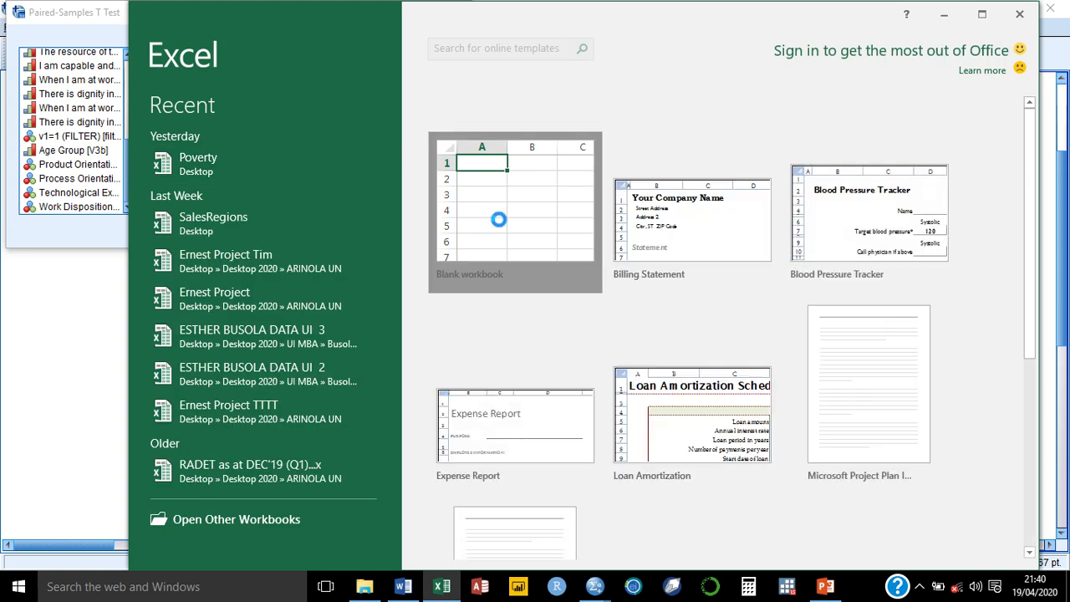
pyautogui.click(499, 221)
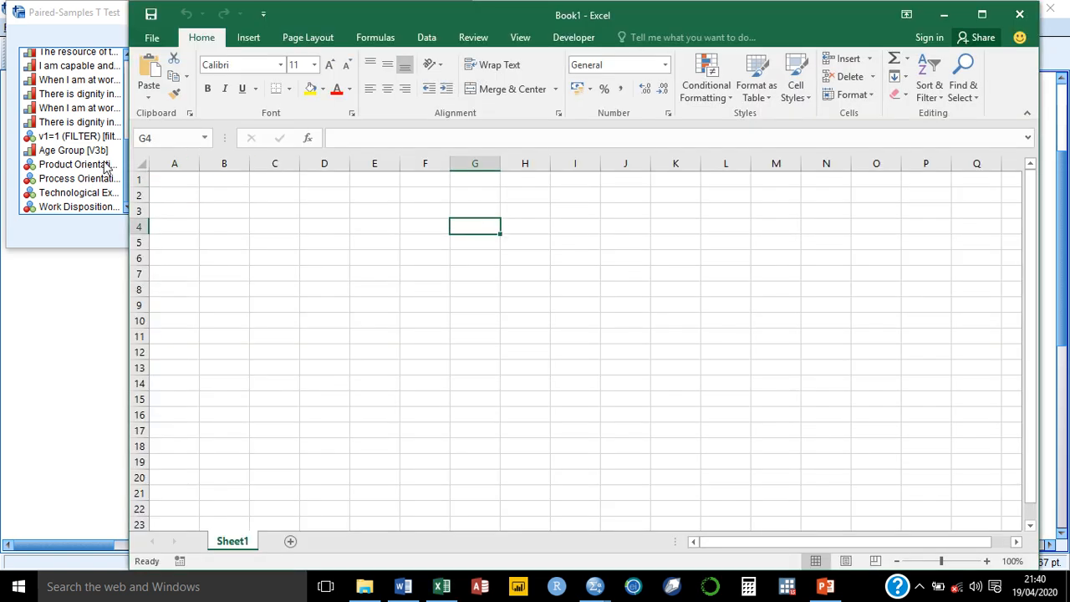
pyautogui.moveTo(120, 293); pyautogui.dragTo(473, 310)
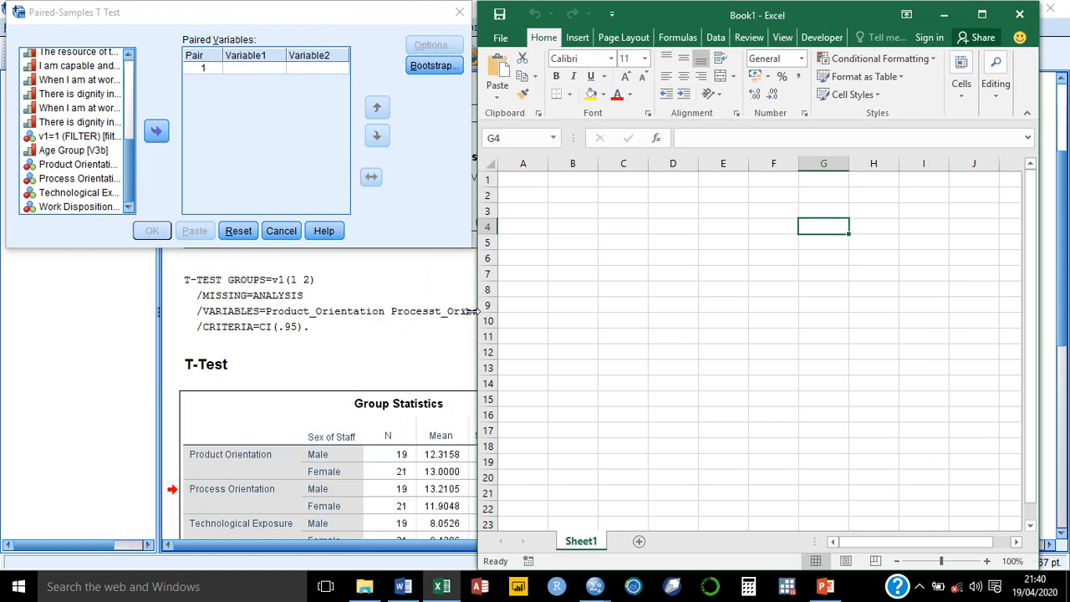
# Step: Enter the headings BeforeTraining in A1 and AfterTraining in B1
pyautogui.click(520, 181)
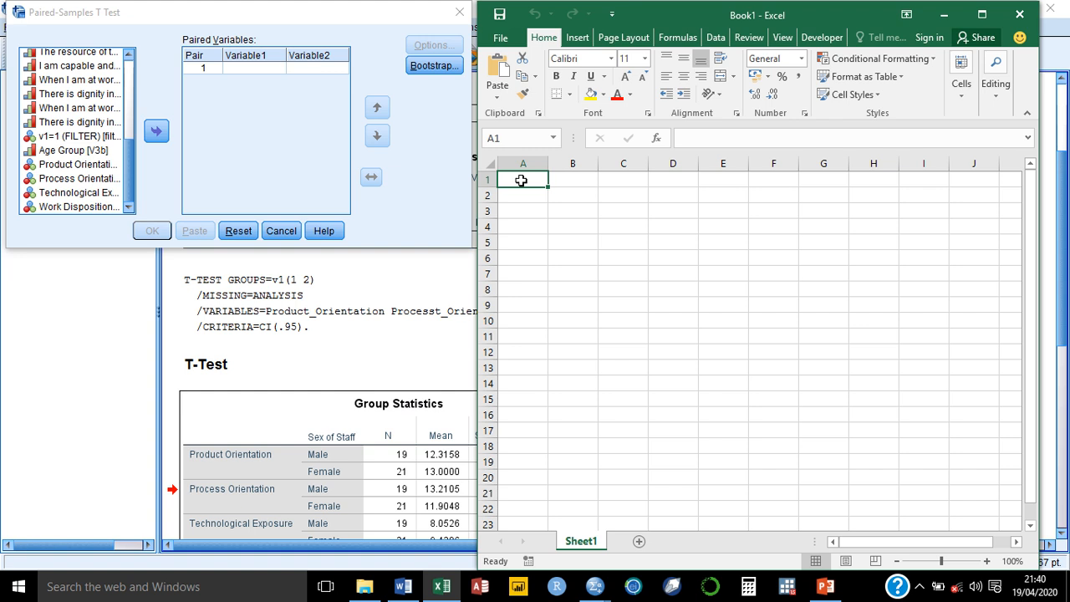
pyautogui.write('B')
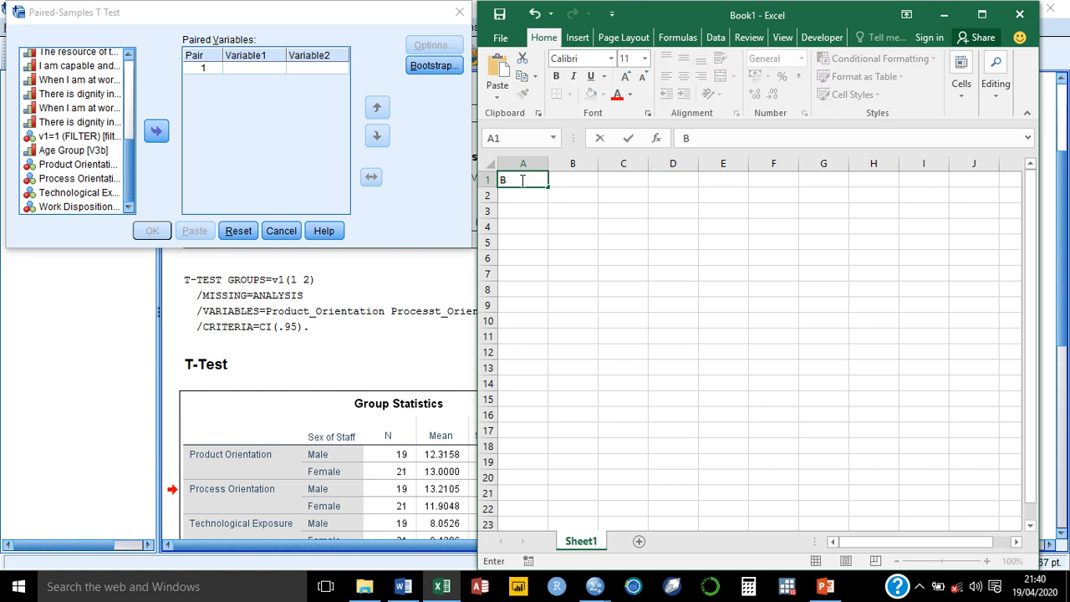
pyautogui.write('eforeTraining')
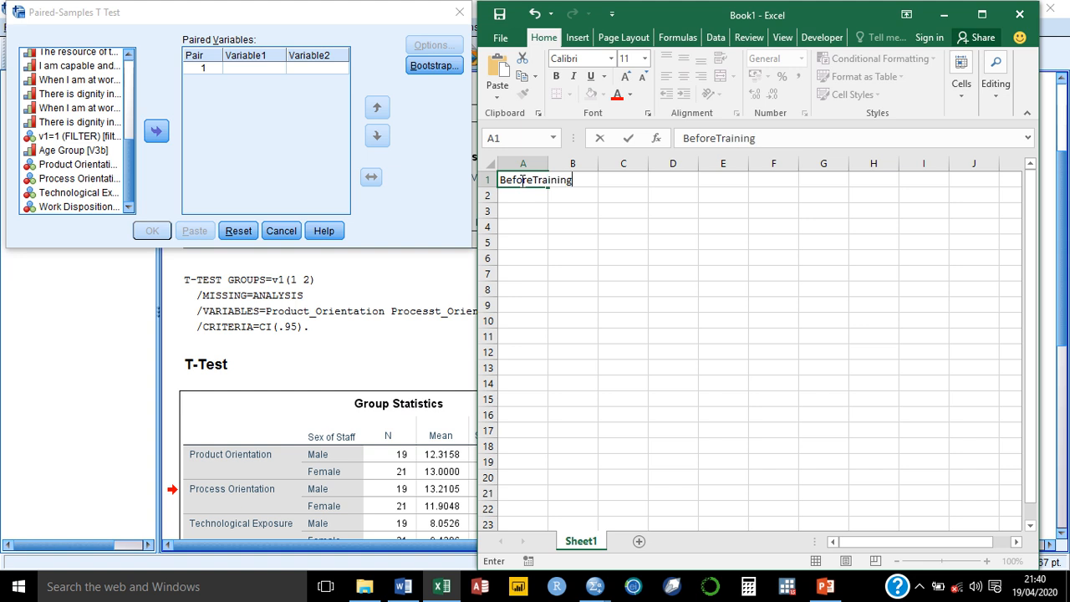
pyautogui.press('Tab')
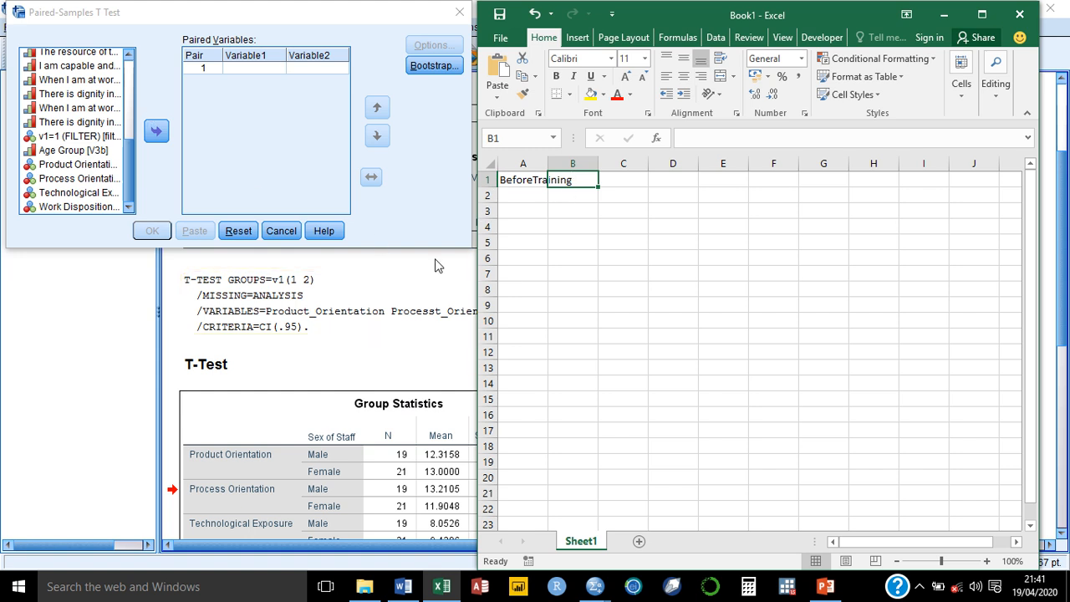
pyautogui.write('Bef')
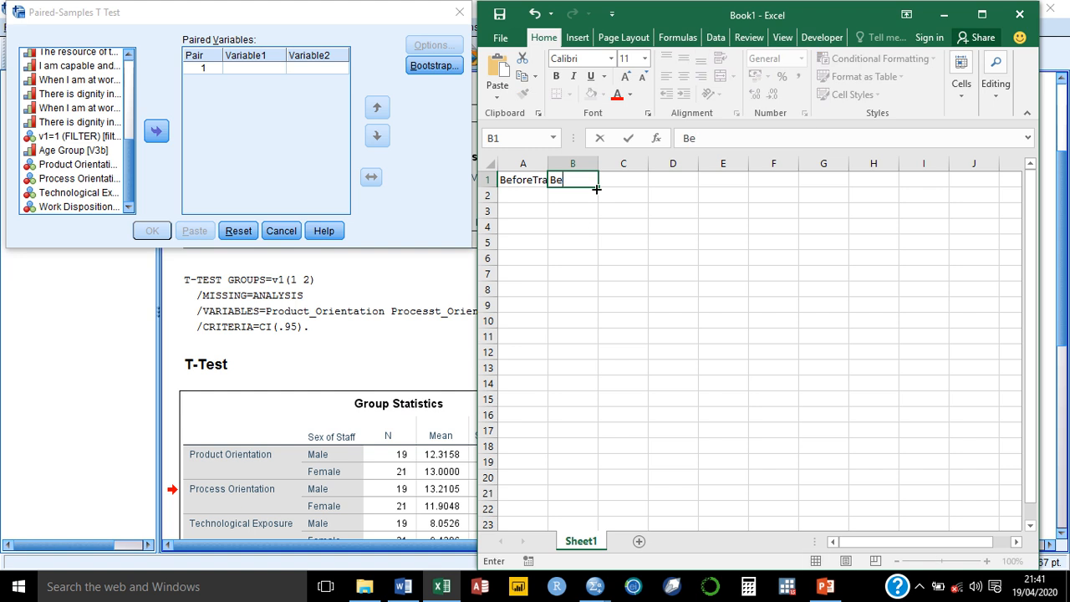
pyautogui.press('BackSpace')
pyautogui.press('BackSpace')
pyautogui.press('BackSpace')
pyautogui.write('AfterTraining')
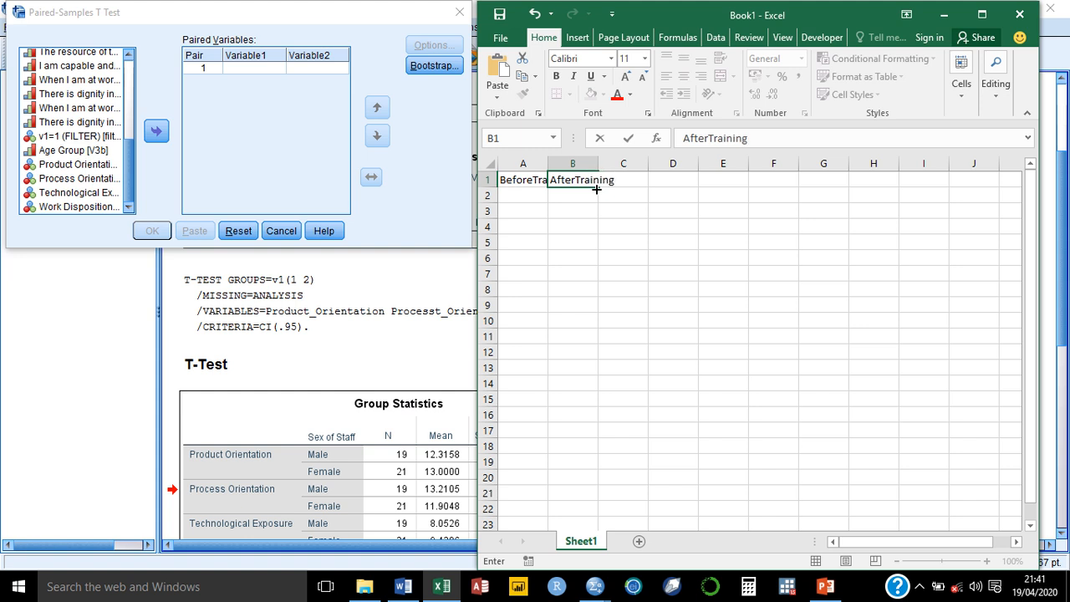
pyautogui.press('Return')
pyautogui.press('Left')
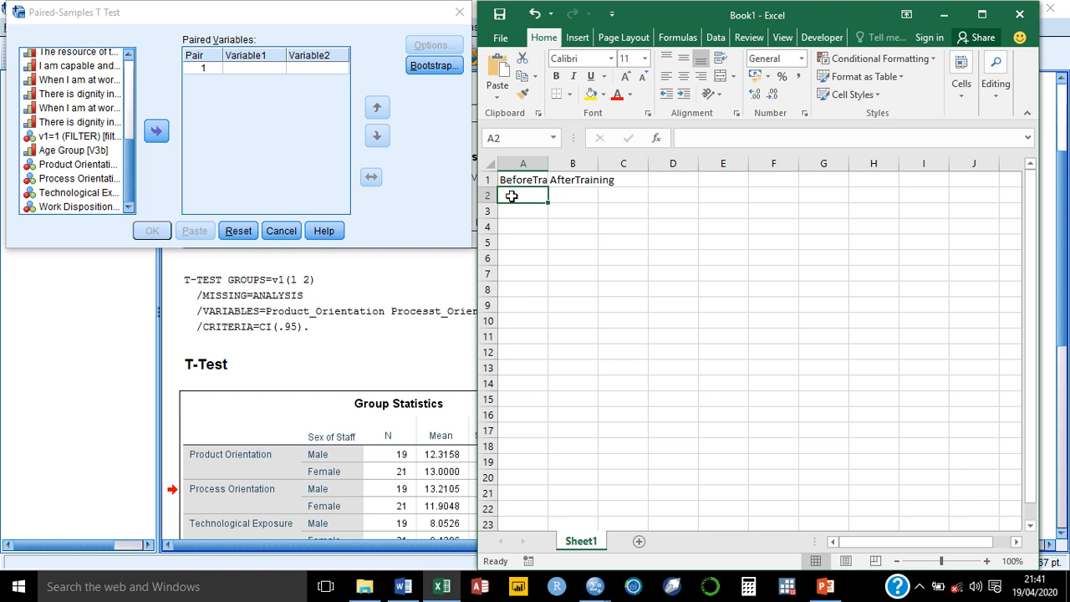
# Step: Enter =RANDBETWEEN(15,76) in cell A2
pyautogui.write('=rand')
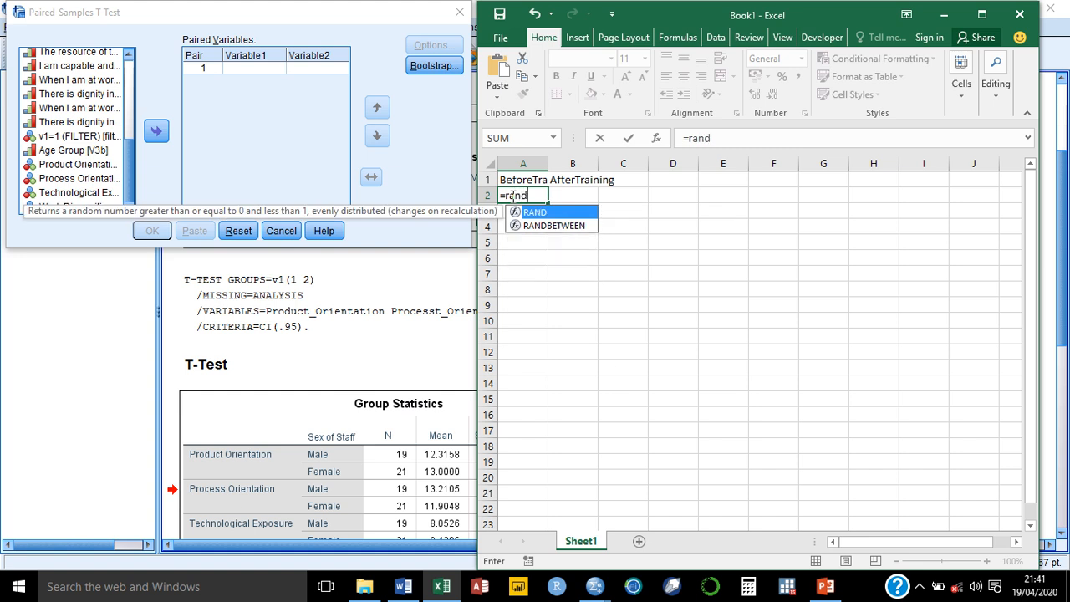
pyautogui.write('be')
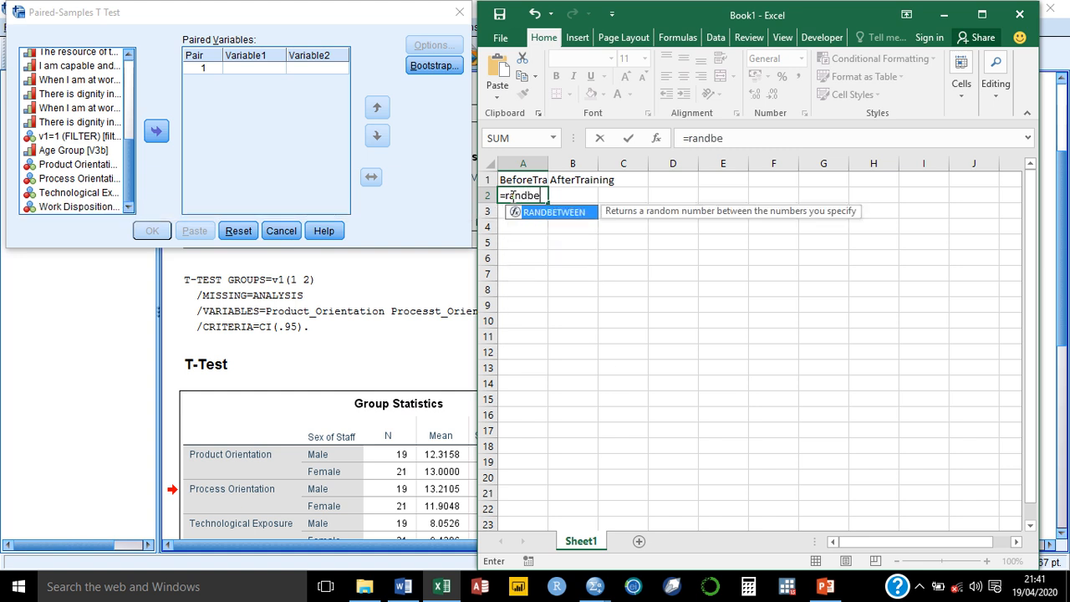
pyautogui.press('Tab')
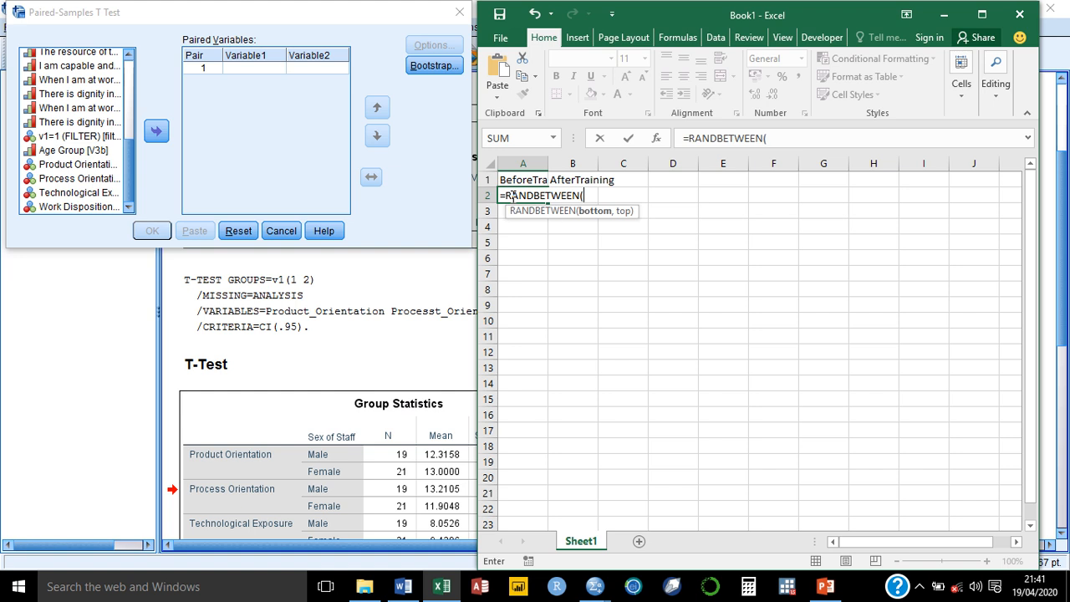
pyautogui.write('1')
pyautogui.press('BackSpace')
pyautogui.write('15,0')
pyautogui.press('BackSpace')
pyautogui.write('76)')
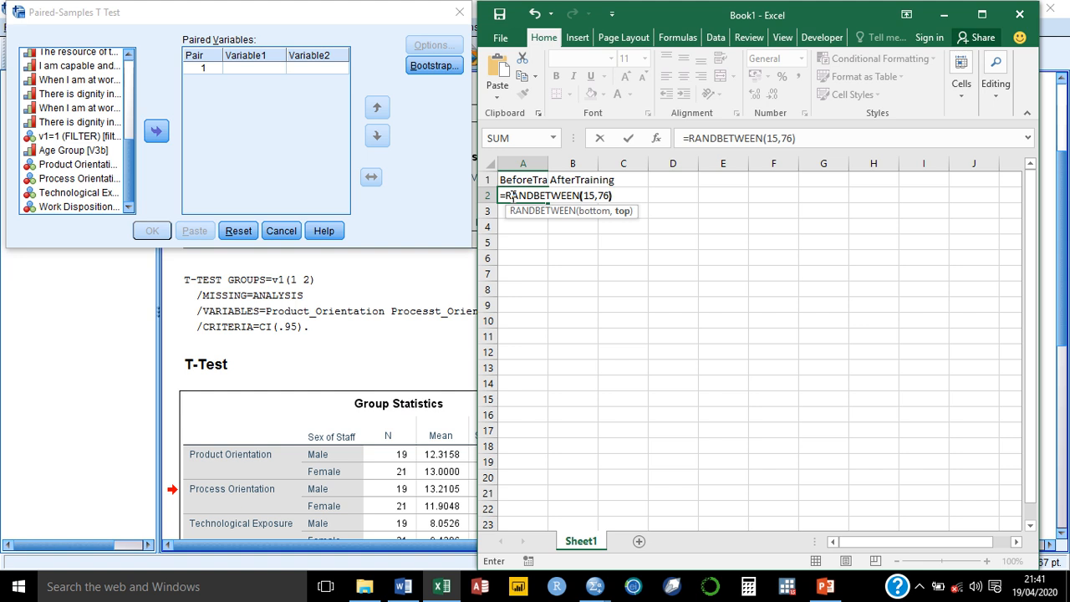
pyautogui.press('Return')
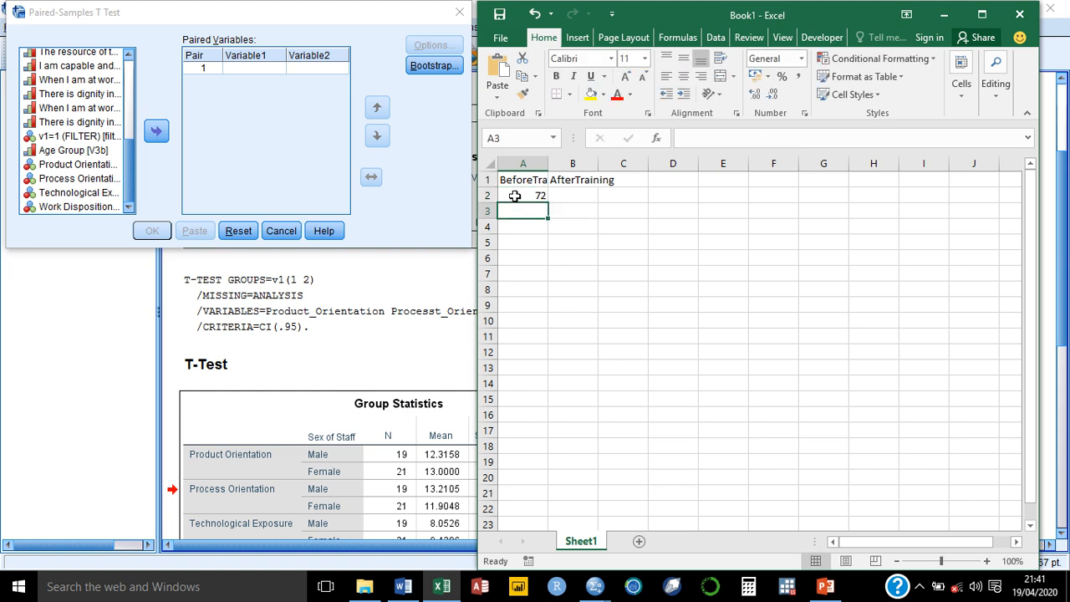
# Step: Fill the formula down to A41, copy the column, and select B2 for pasting
pyautogui.click(511, 195)
pyautogui.moveTo(548, 200)
pyautogui.mouseDown()
pyautogui.moveTo(559, 409)
pyautogui.moveTo(549, 487)
pyautogui.moveTo(533, 515)
pyautogui.moveTo(544, 418)
pyautogui.moveTo(545, 472)
pyautogui.mouseUp()
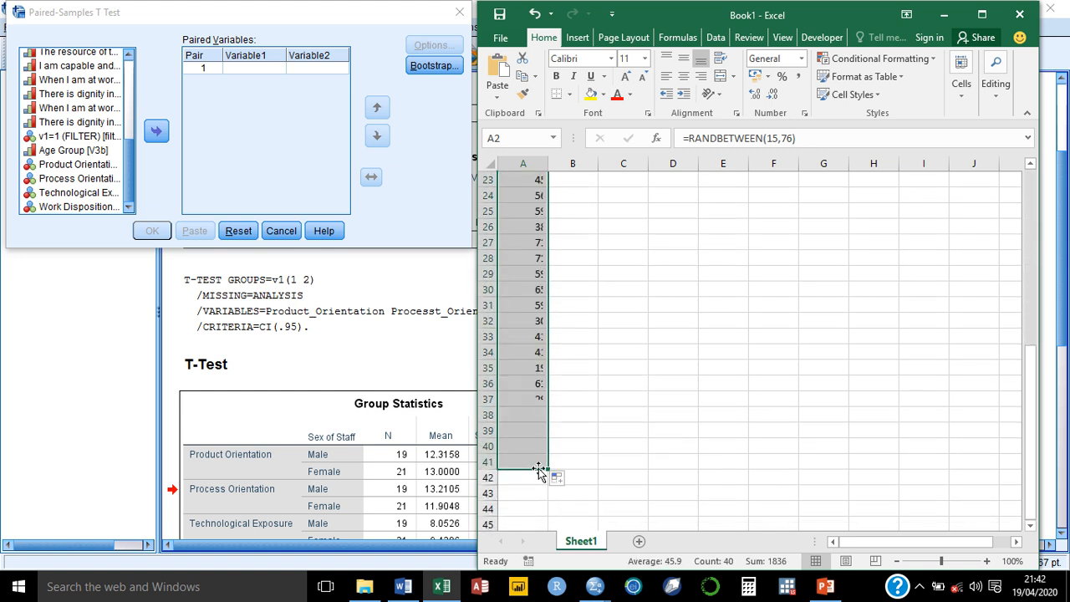
pyautogui.hotkey('ctrl', 'c')
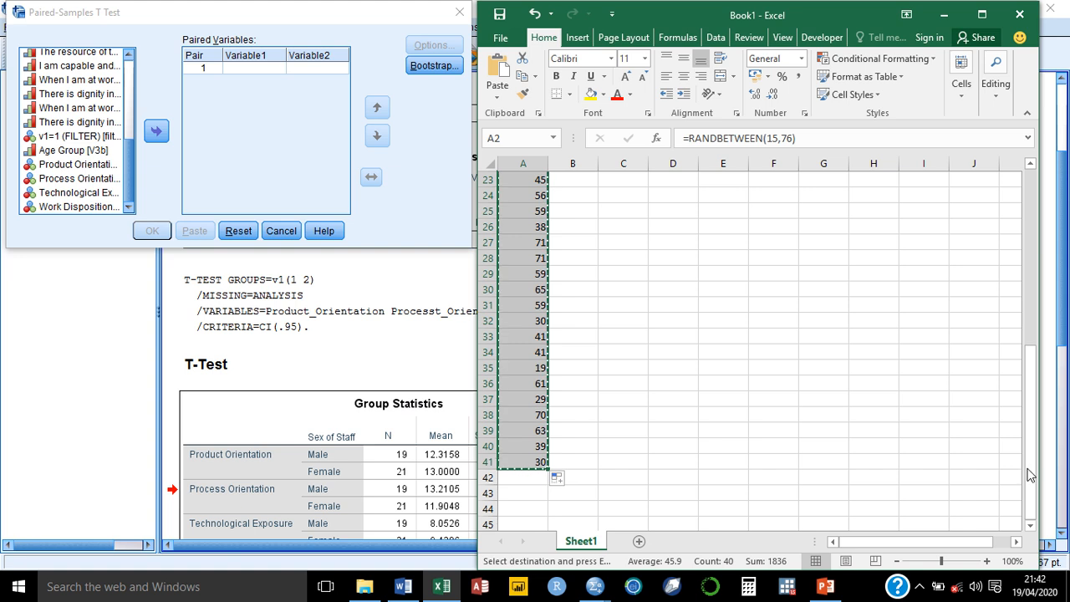
pyautogui.moveTo(1030, 472); pyautogui.dragTo(973, 261)
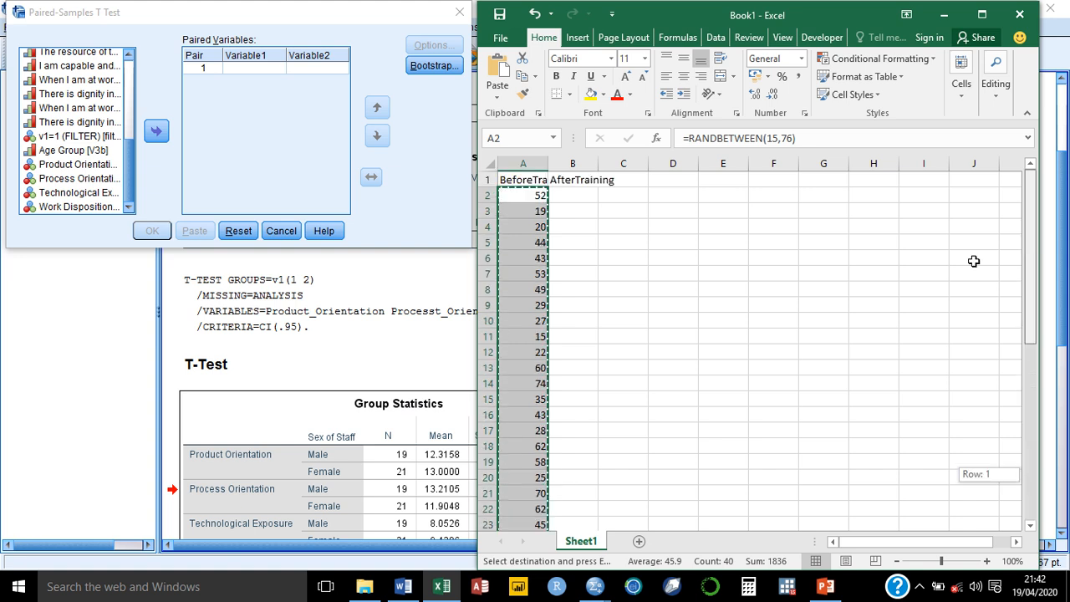
pyautogui.click(582, 195)
# Step: Paste the formulas into column B and change B2's formula to =RANDBETWEEN(45,99)
pyautogui.hotkey('ctrl', 'v')
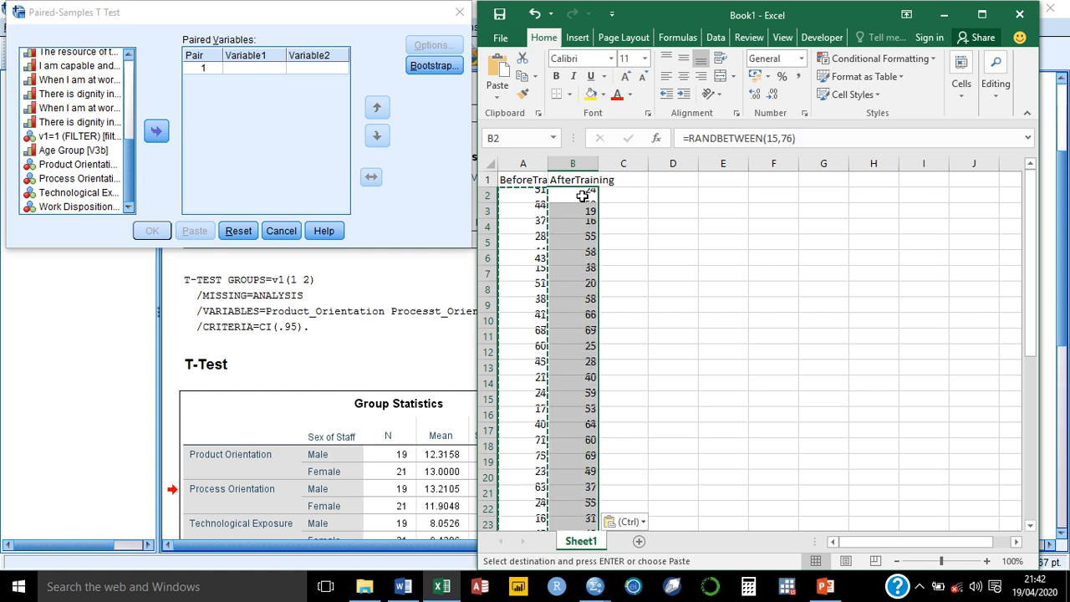
pyautogui.doubleClick(582, 195)
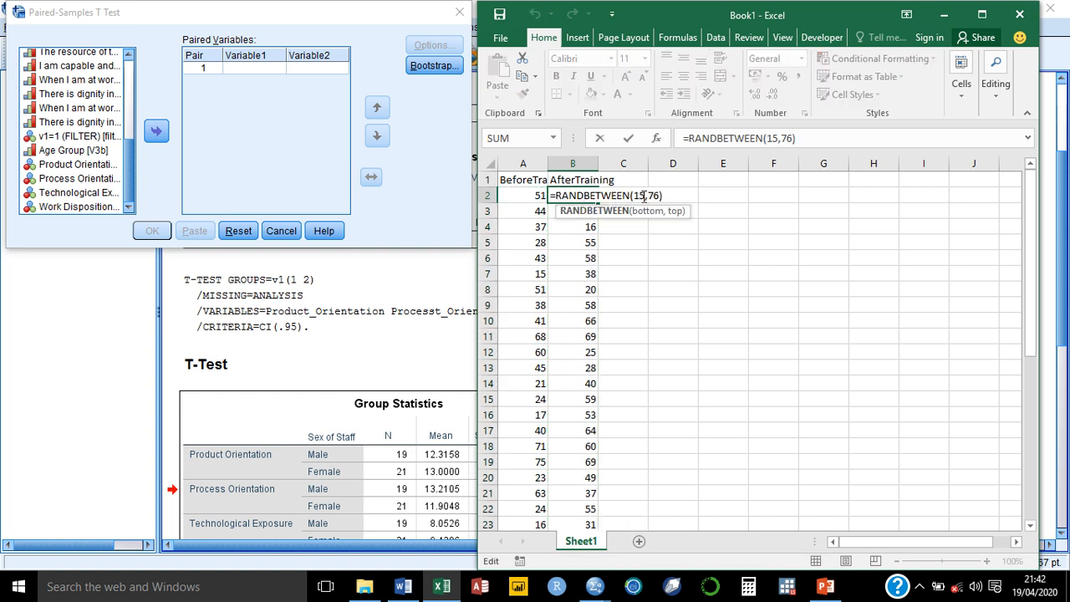
pyautogui.click(643, 196)
pyautogui.press('BackSpace')
pyautogui.press('BackSpace')
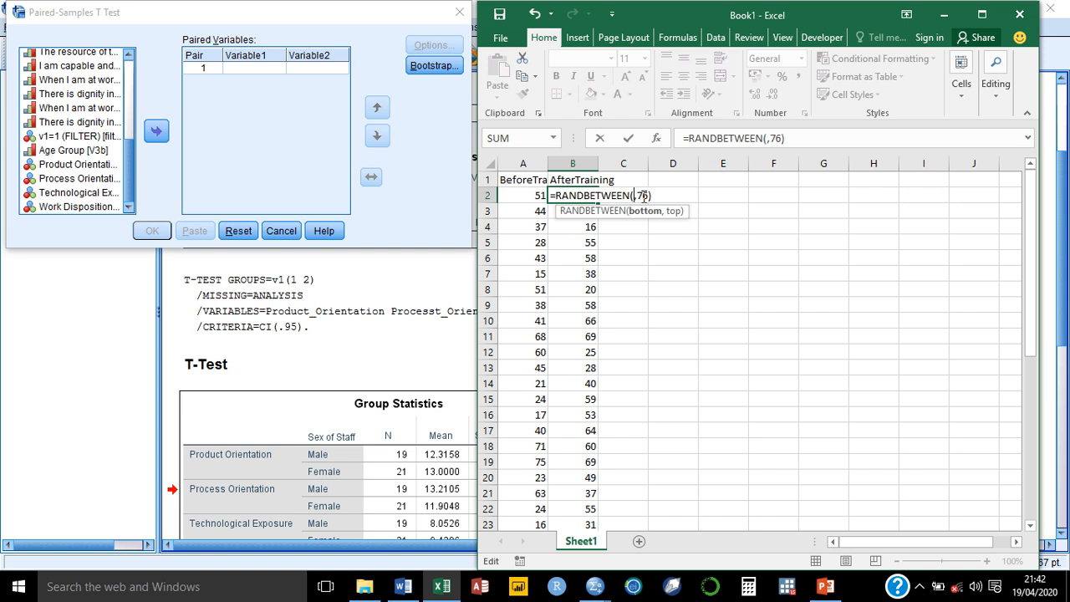
pyautogui.write('45')
pyautogui.press('Right')
pyautogui.press('Right')
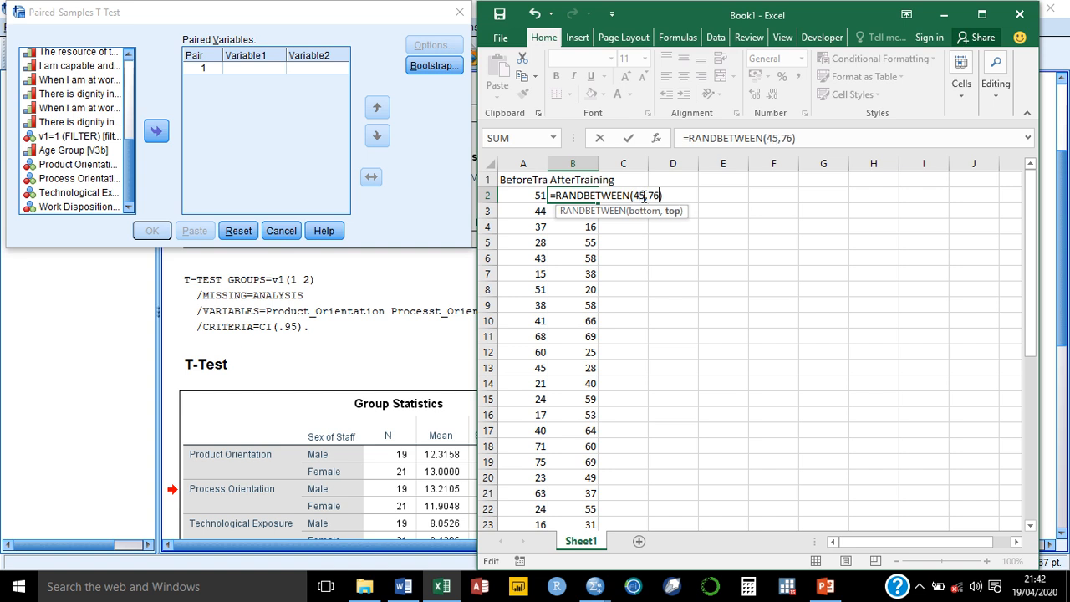
pyautogui.press('BackSpace')
pyautogui.press('BackSpace')
pyautogui.write('99')
pyautogui.press('Return')
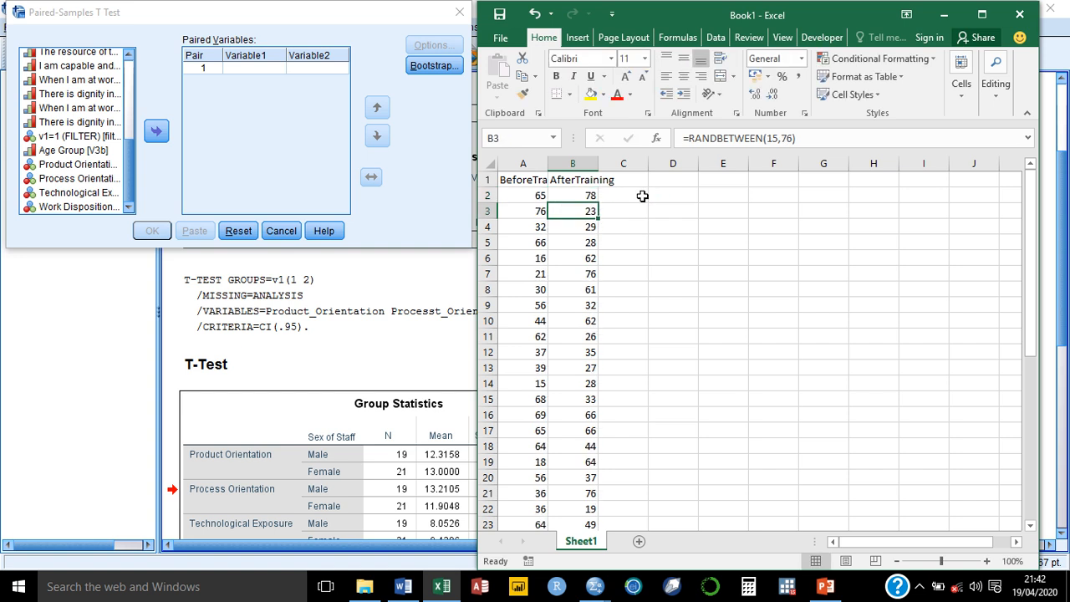
# Step: Fill the B2 formula down through B41
pyautogui.click(588, 198)
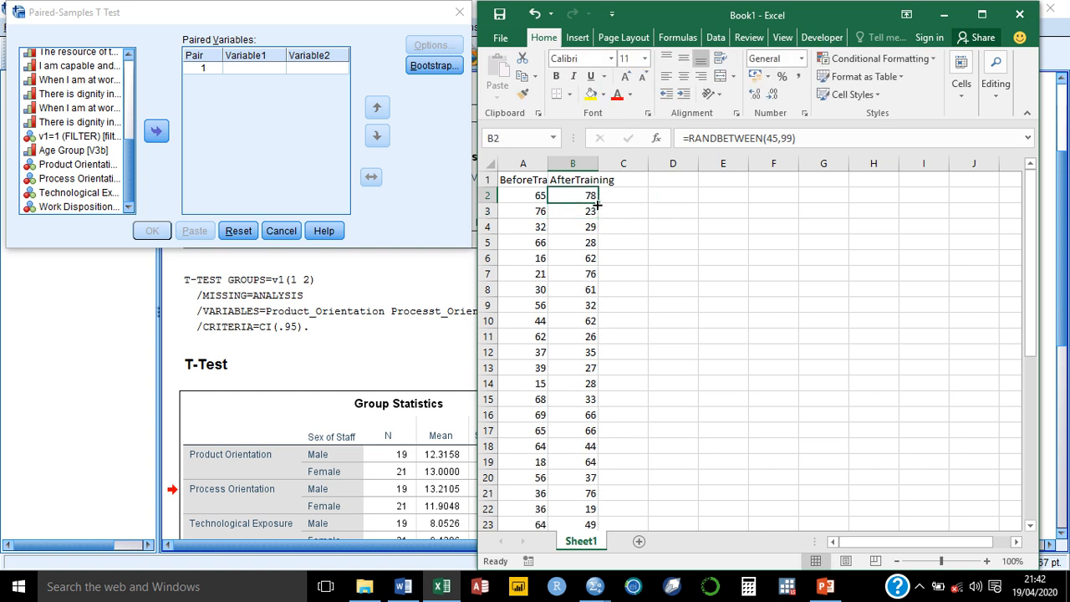
pyautogui.doubleClick(597, 203)
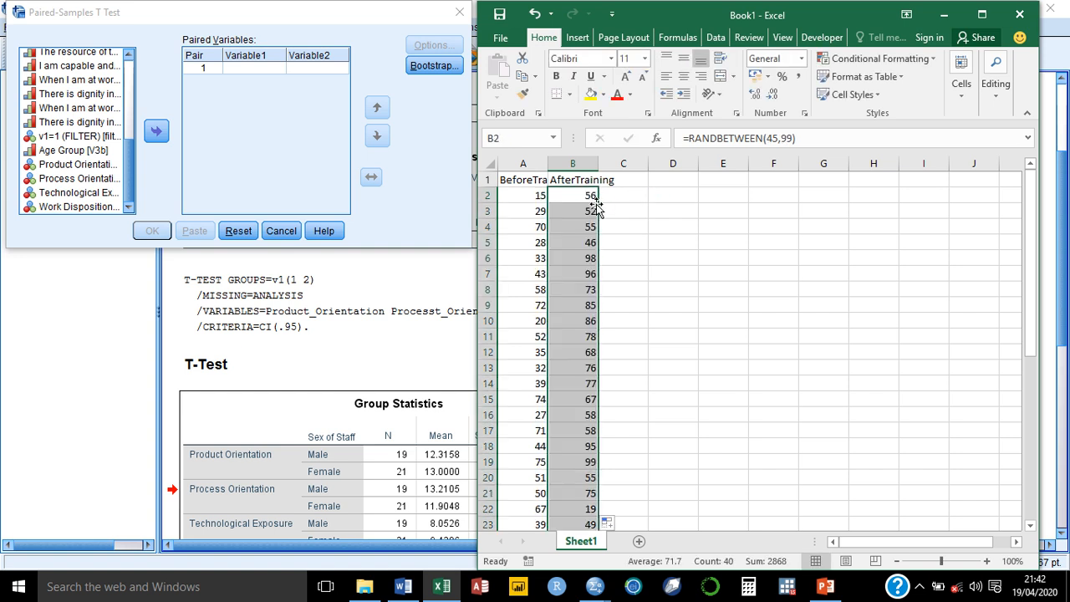
pyautogui.click(513, 197)
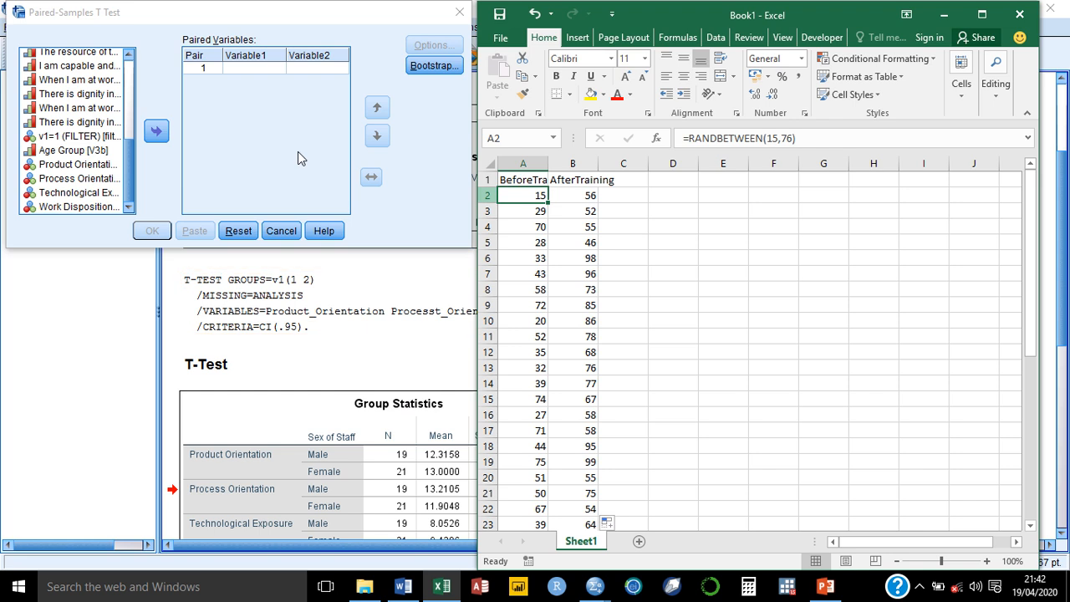
pyautogui.moveTo(465, 10)
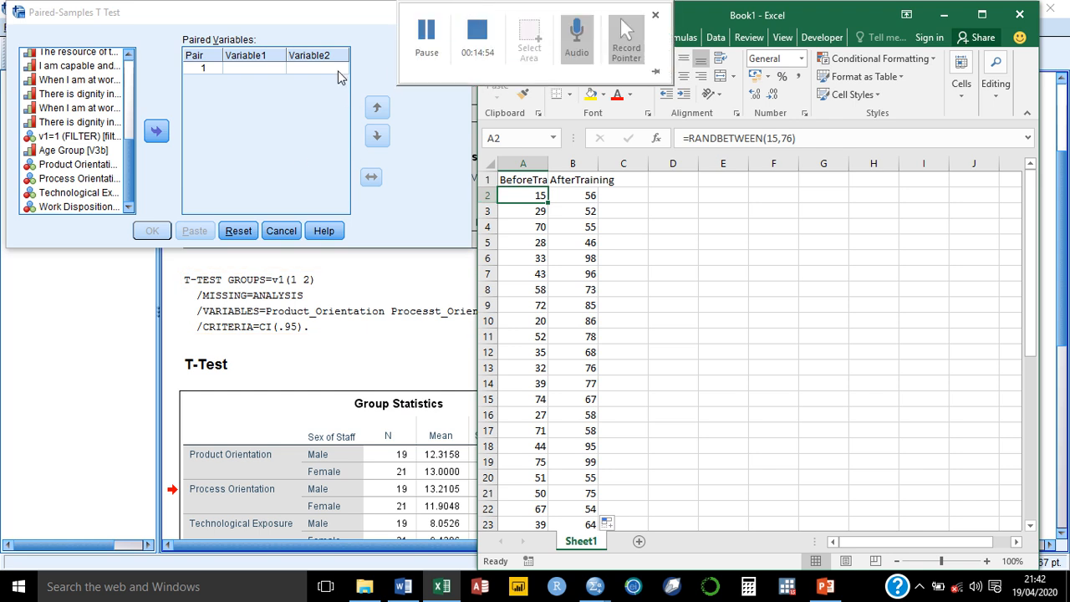
# Step: Close the Paired-Samples T Test dialog and switch to the B.sav Data Editor
pyautogui.click(451, 17)
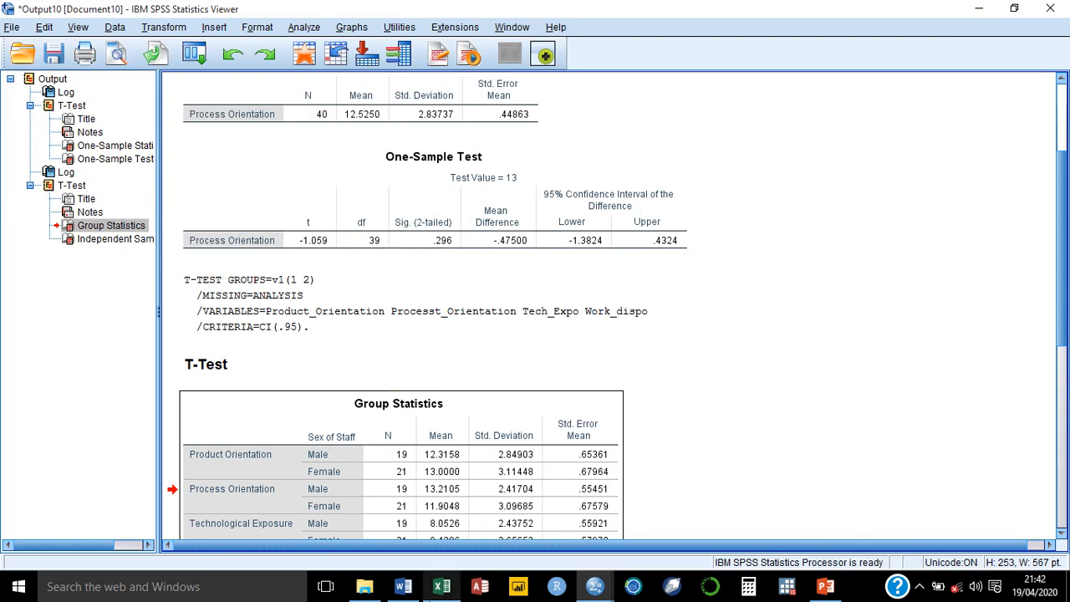
pyautogui.moveTo(441, 586)
pyautogui.click(443, 529)
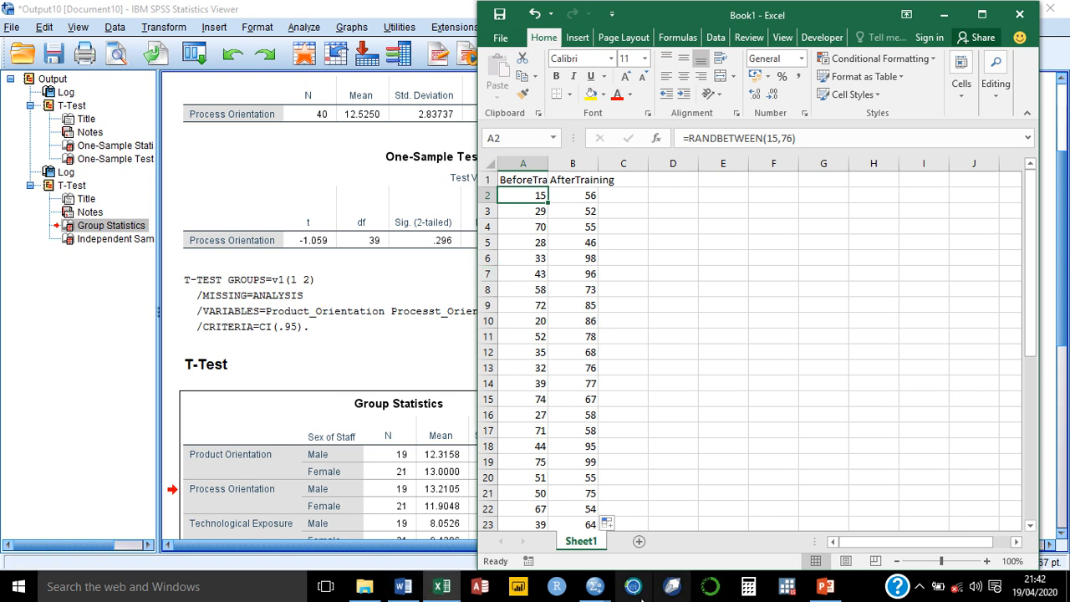
pyautogui.moveTo(594, 586)
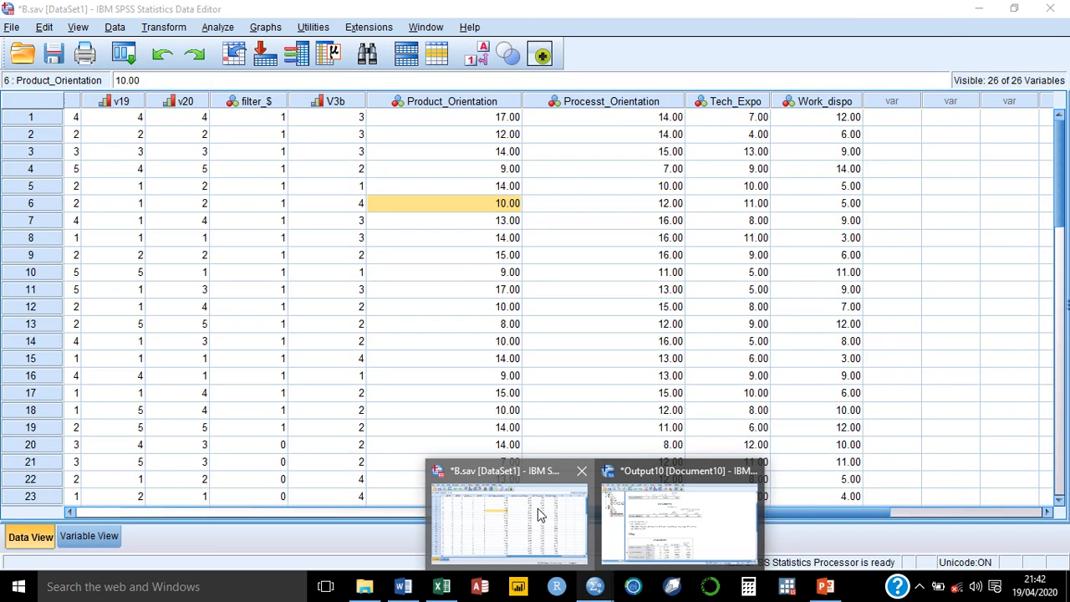
pyautogui.click(539, 513)
# Step: In Variable View, name rows 27 and 28 Before_Training and After_Training
pyautogui.click(89, 539)
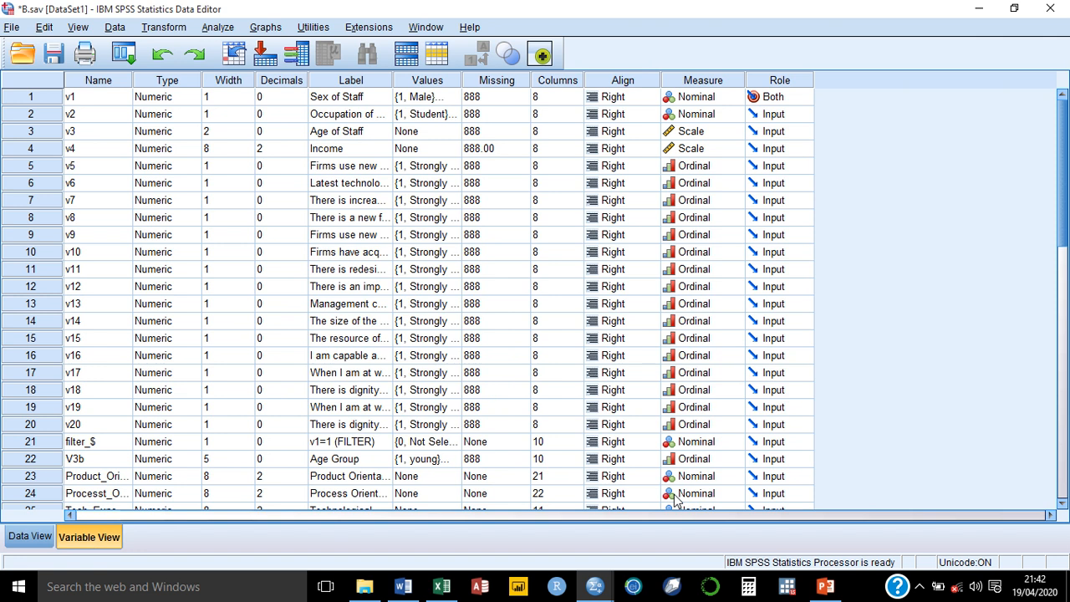
pyautogui.moveTo(1059, 148); pyautogui.dragTo(1050, 303)
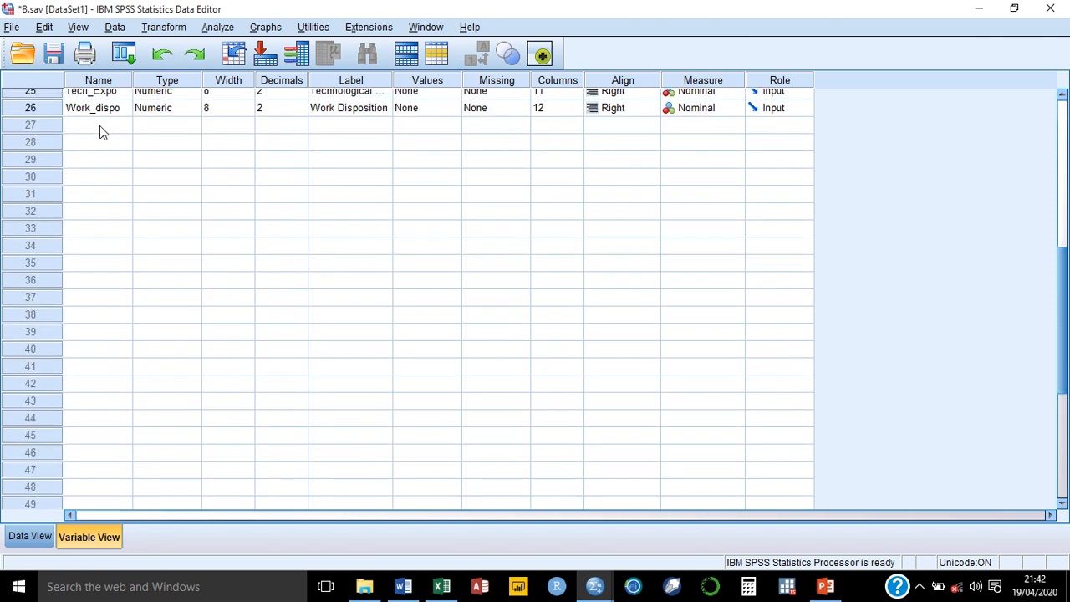
pyautogui.click(100, 132)
pyautogui.write('Bef')
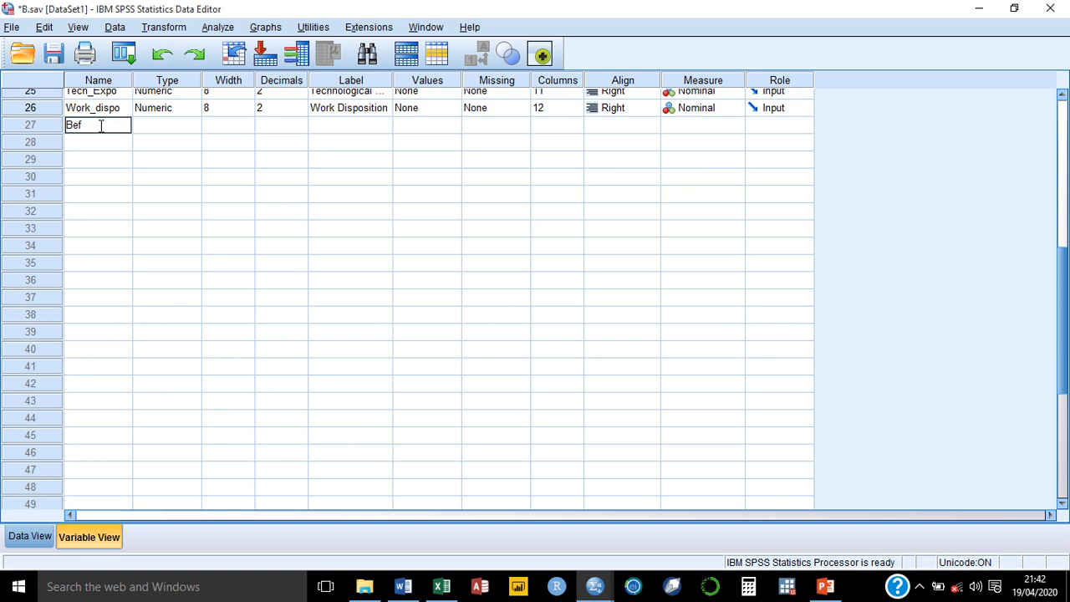
pyautogui.write('ore_Training')
pyautogui.click(124, 143)
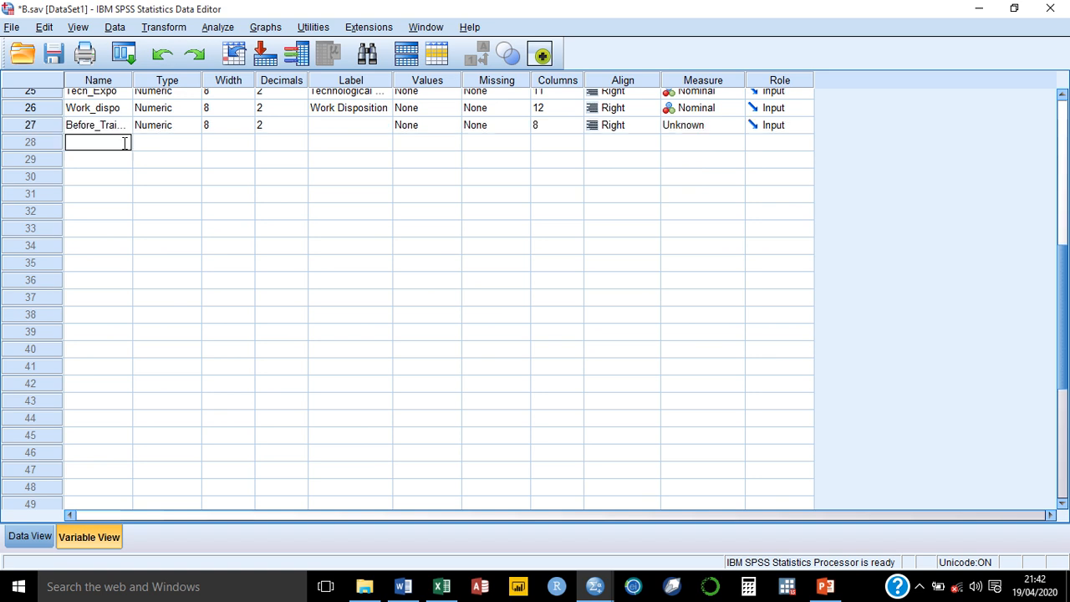
pyautogui.write('After_Training')
pyautogui.press('Tab')
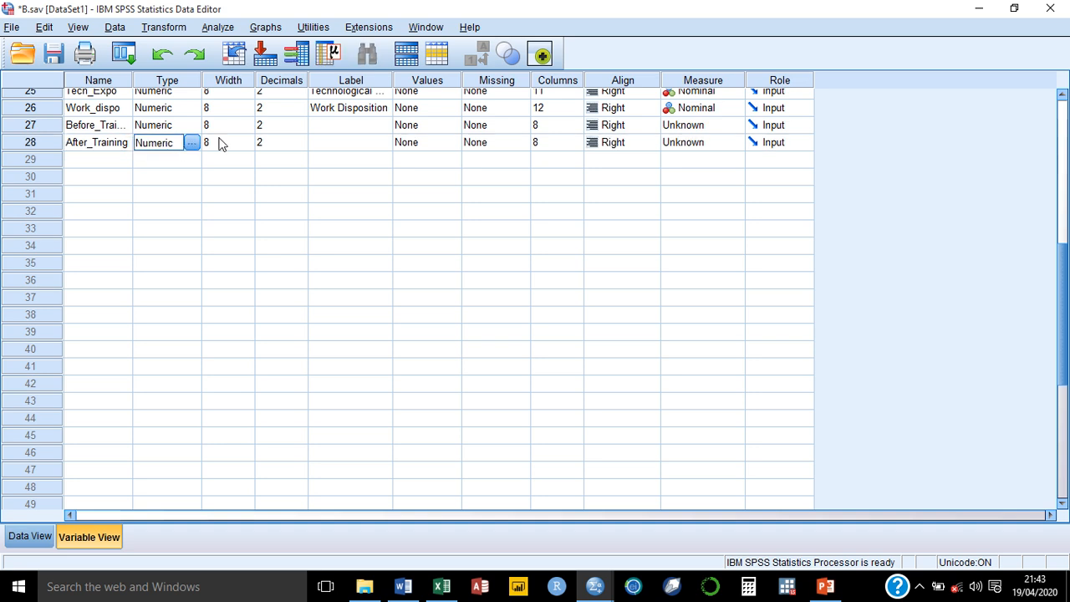
# Step: Set decimals to 0 for both new variables
pyautogui.click(303, 130)
pyautogui.write('5')
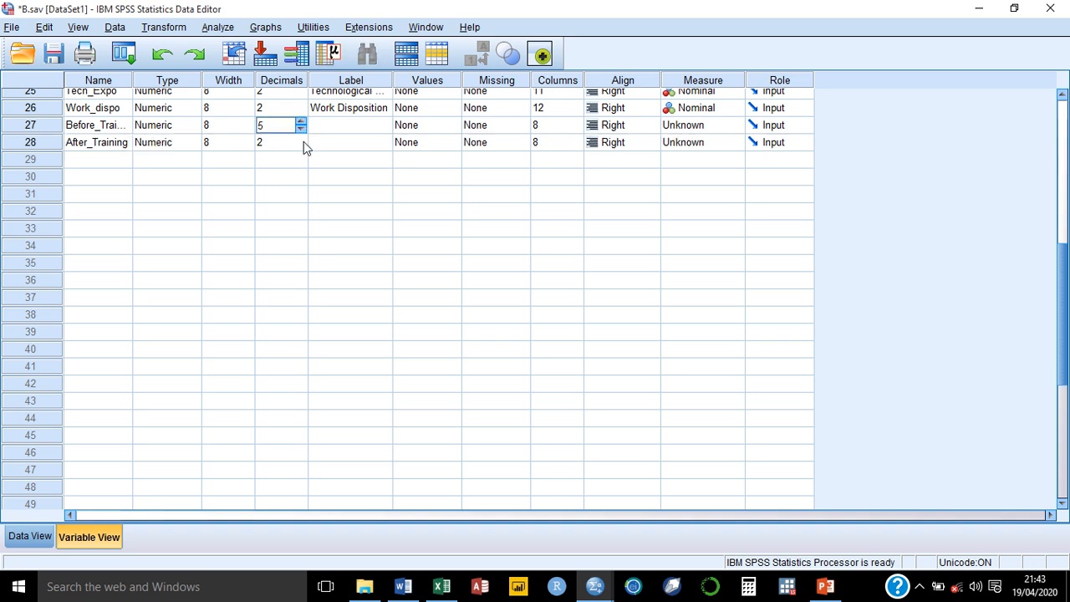
pyautogui.click(301, 128)
pyautogui.click(300, 129)
pyautogui.click(301, 128)
pyautogui.click(301, 129)
pyautogui.click(300, 129)
pyautogui.click(302, 149)
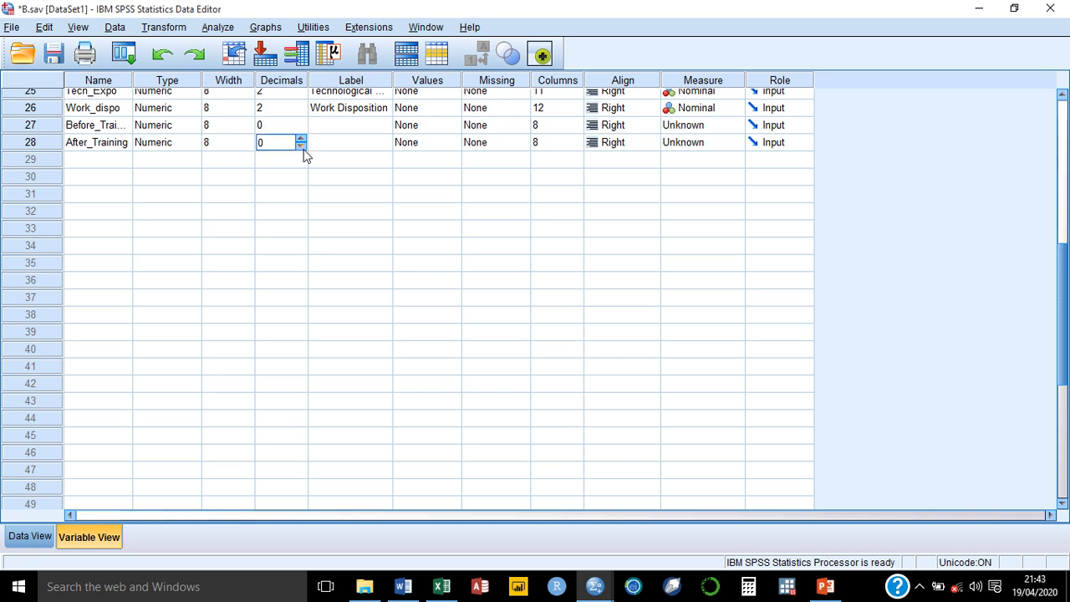
# Step: Label them 'Scores Before Training' and 'Scores After Training'
pyautogui.click(361, 126)
pyautogui.click(360, 124)
pyautogui.write('Scor')
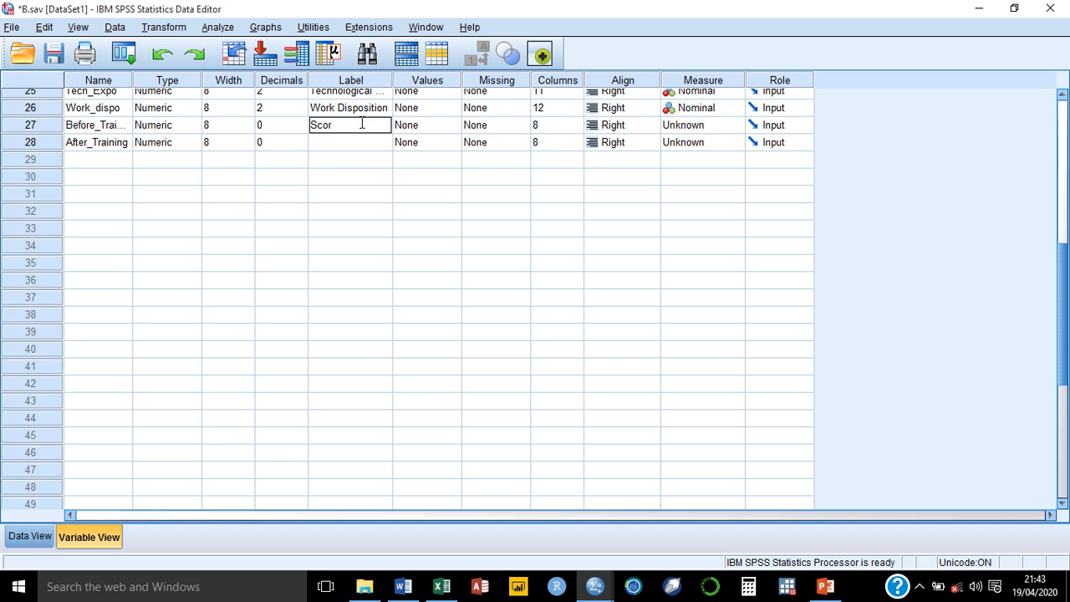
pyautogui.write('es Before Training')
pyautogui.click(335, 144)
pyautogui.write('Score')
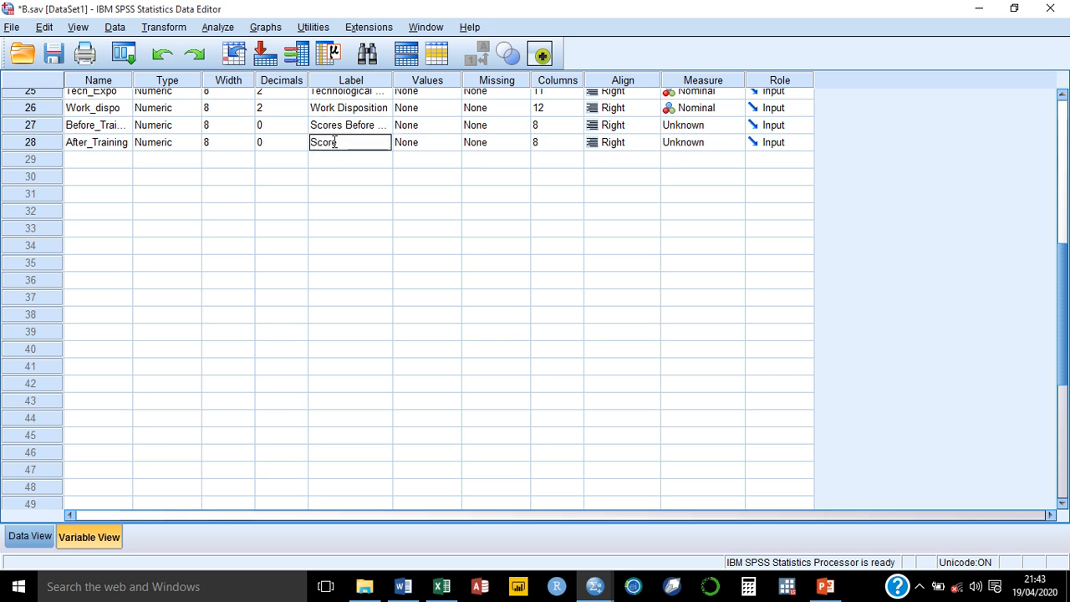
pyautogui.write('s After Training')
# Step: Set both variables' measure to Scale and return to Data View
pyautogui.click(732, 126)
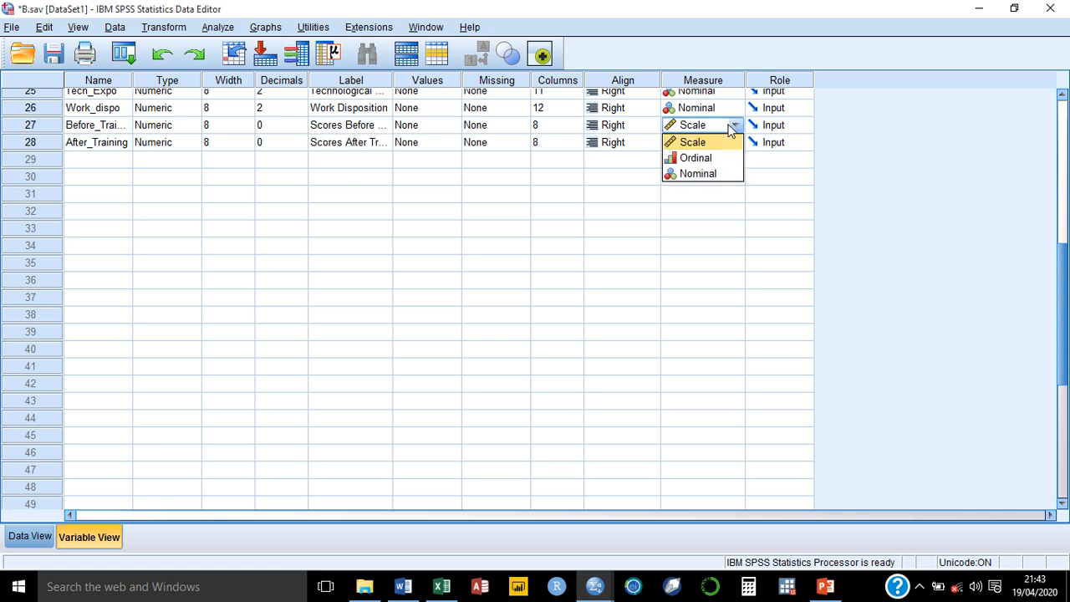
pyautogui.click(724, 141)
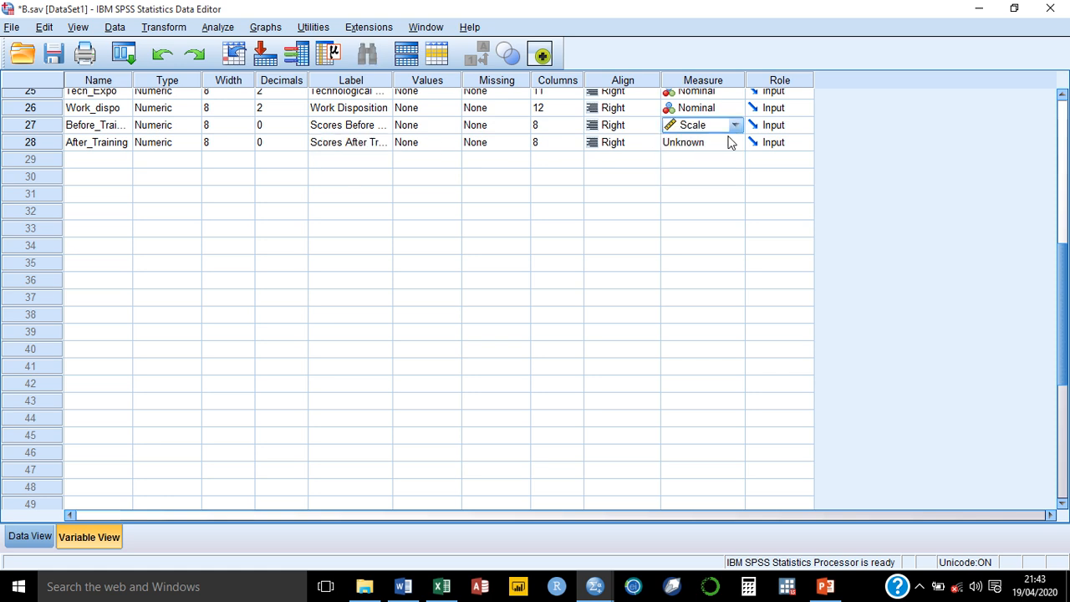
pyautogui.click(730, 142)
pyautogui.click(723, 160)
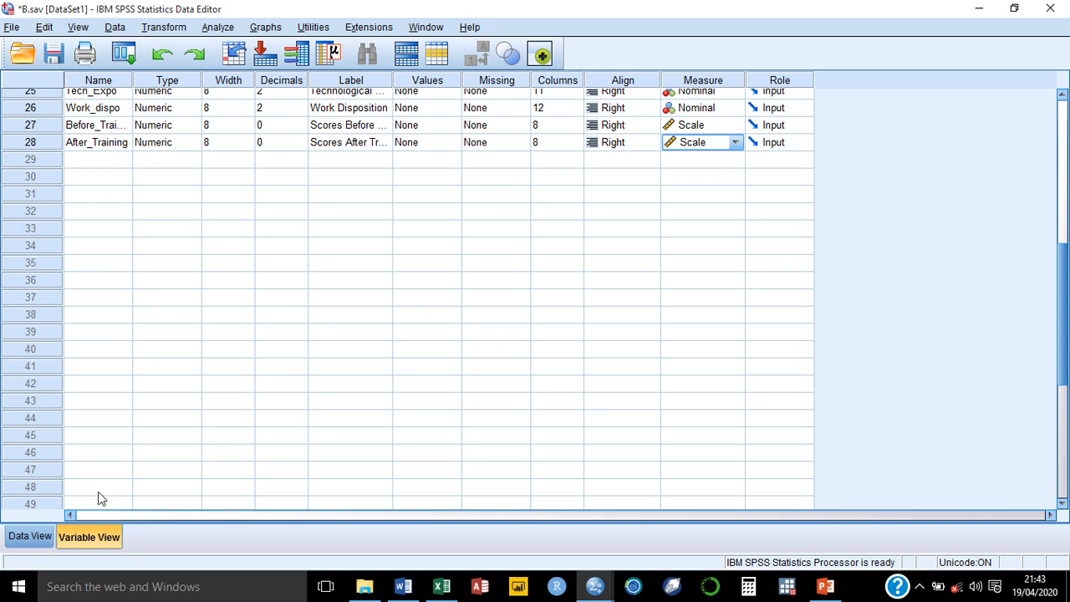
pyautogui.click(10, 543)
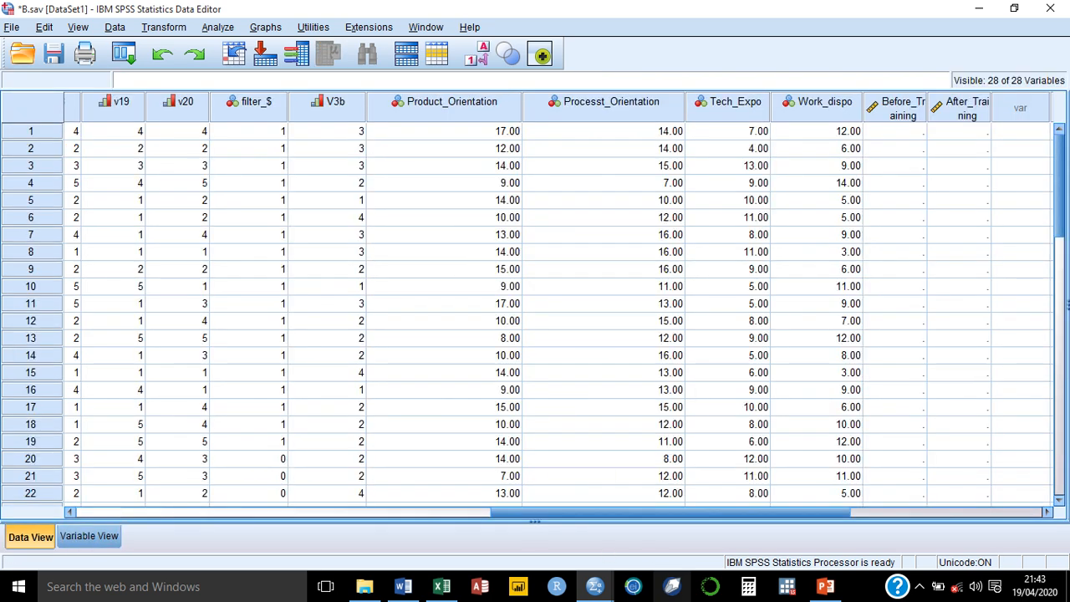
# Step: Copy Excel's A2:B41 scores into SPSS's Before_Training and After_Training columns from row 1
pyautogui.moveTo(441, 586)
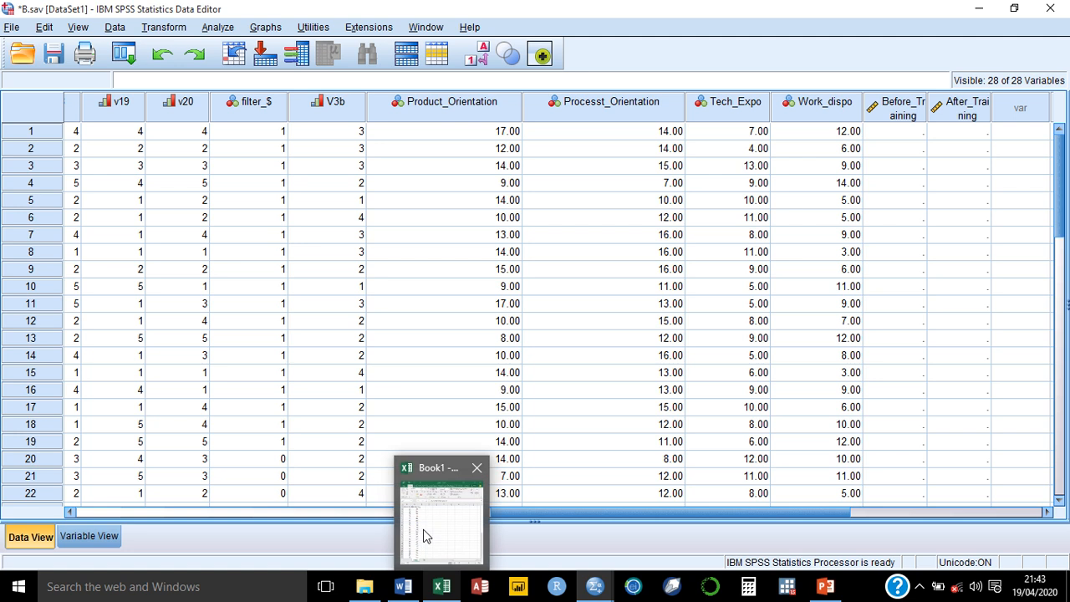
pyautogui.click(423, 525)
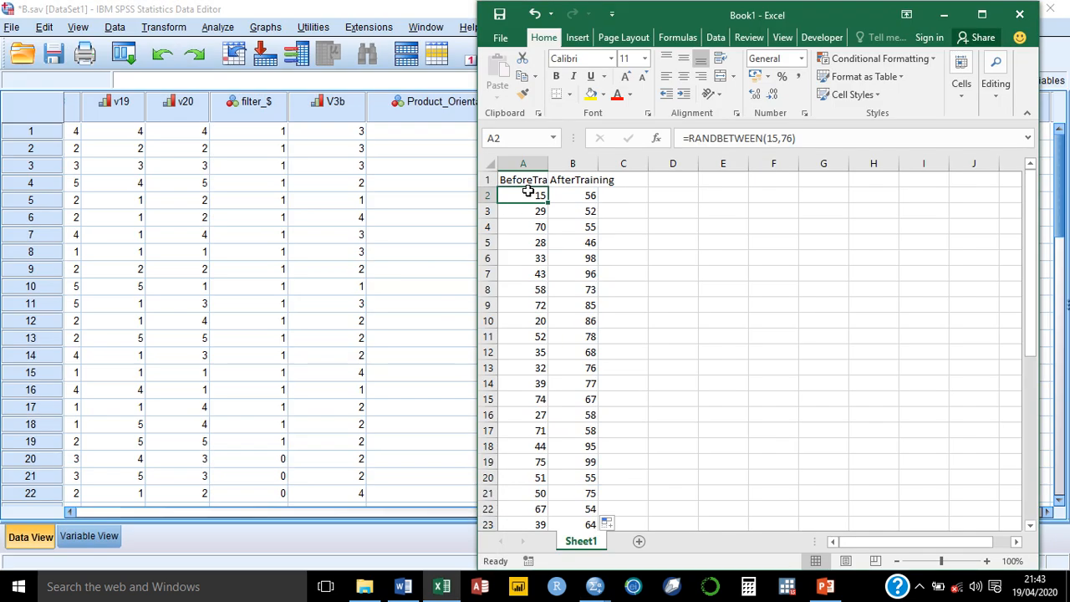
pyautogui.moveTo(530, 192); pyautogui.dragTo(595, 521)
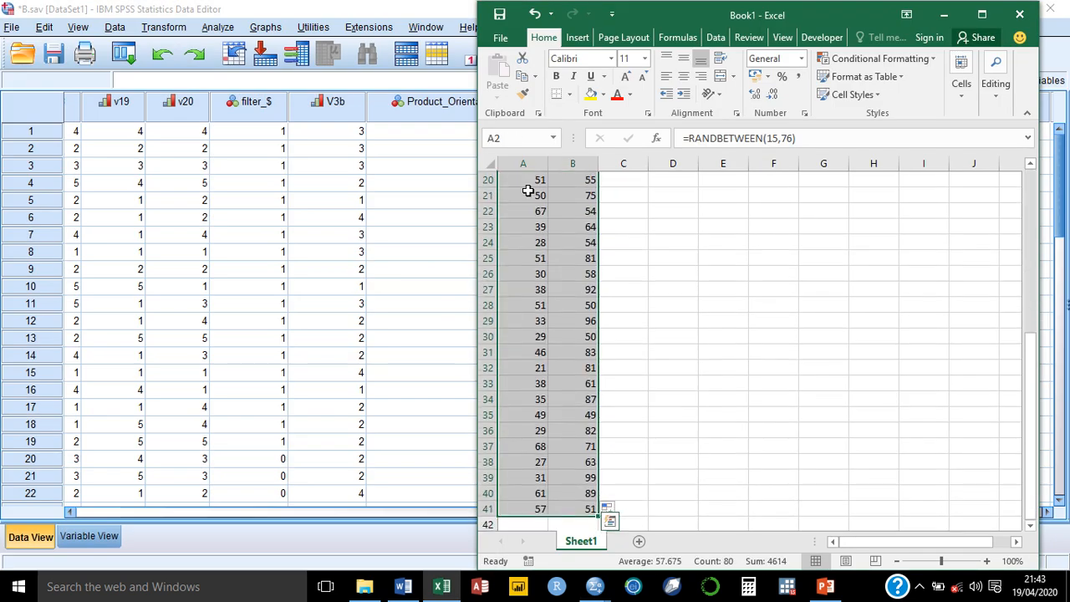
pyautogui.hotkey('ctrl', 'c')
pyautogui.click(944, 14)
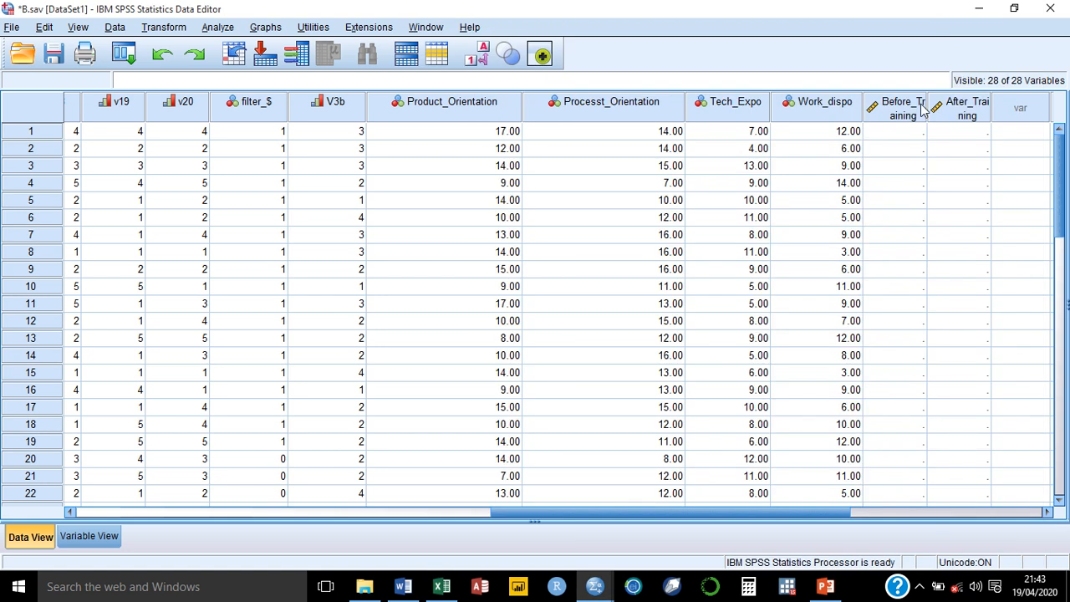
pyautogui.click(891, 134)
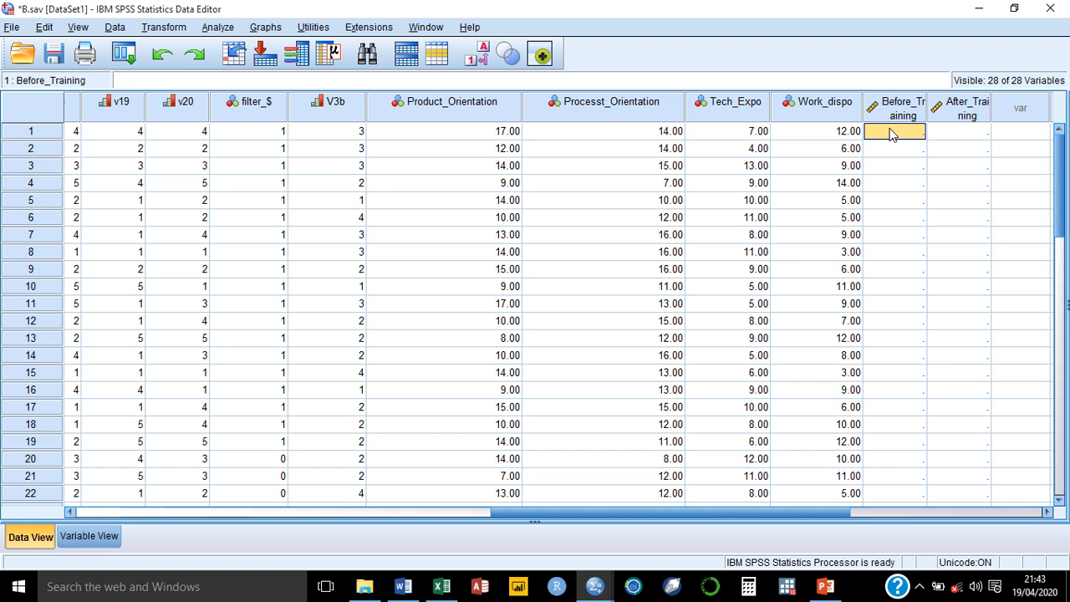
pyautogui.hotkey('ctrl', 'v')
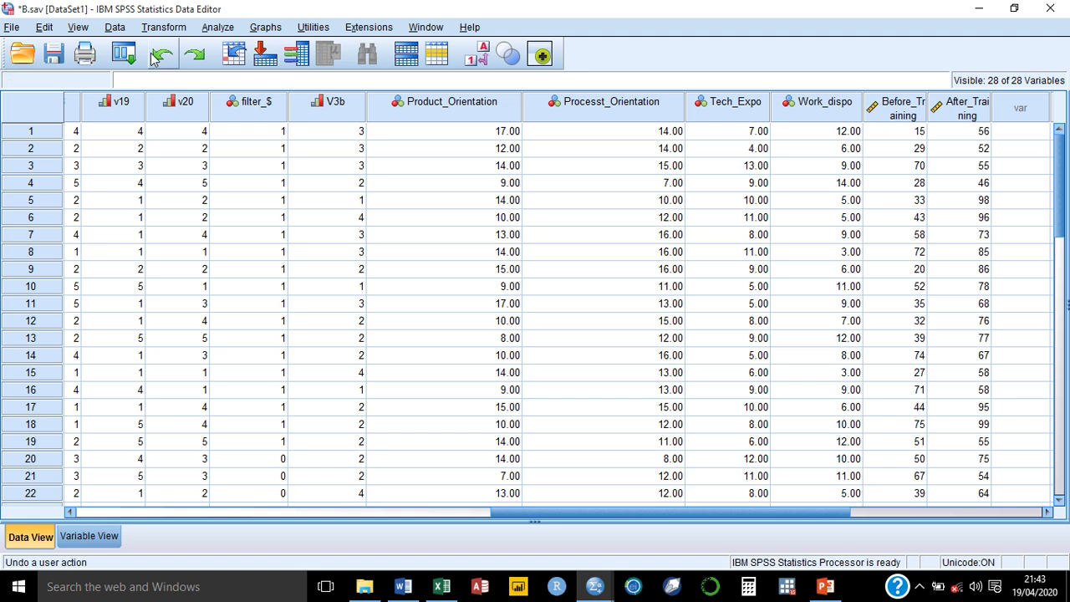
# Step: Save the B.sav dataset
pyautogui.click(59, 52)
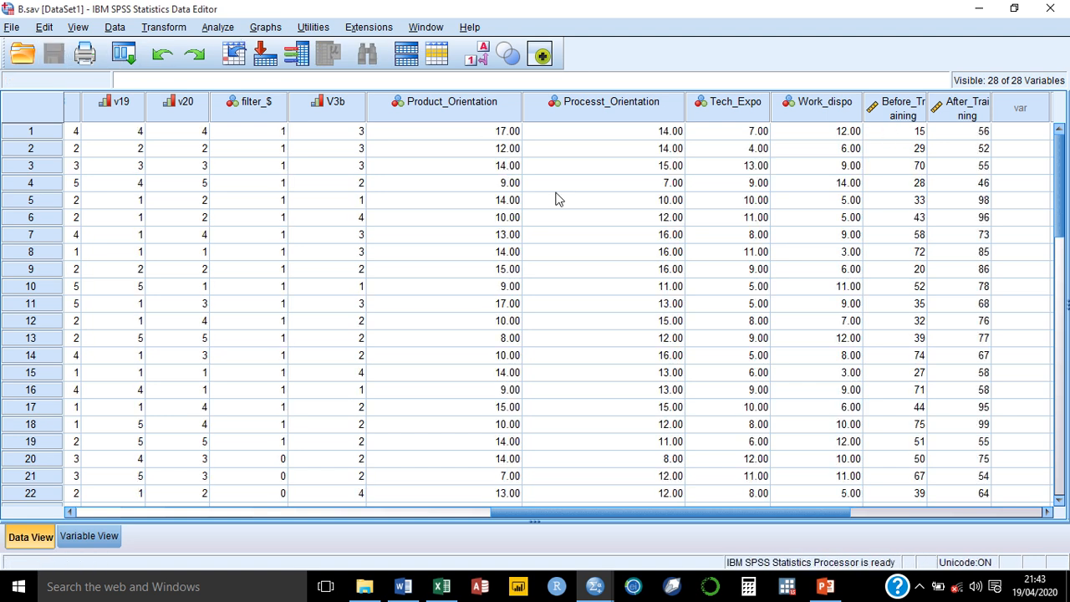
pyautogui.moveTo(706, 506); pyautogui.dragTo(856, 521)
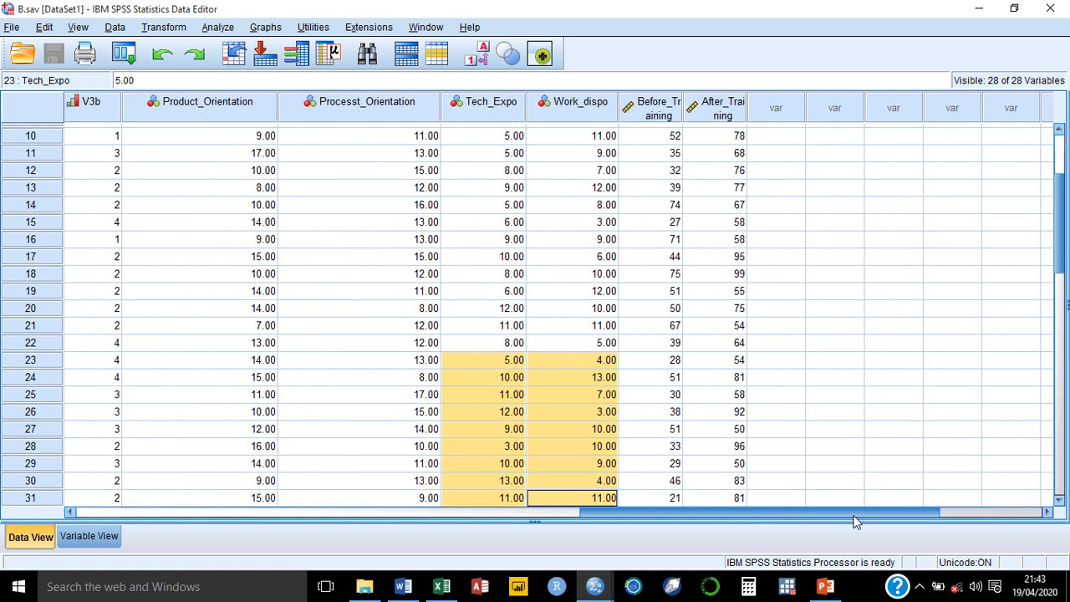
pyautogui.moveTo(1061, 215); pyautogui.dragTo(1027, 104)
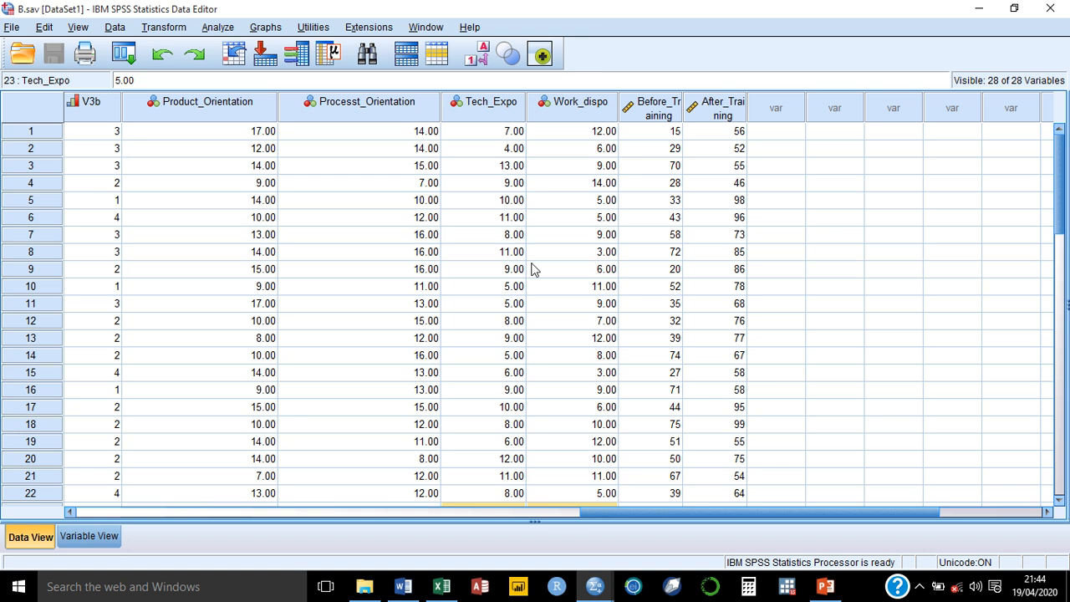
# Step: Run a paired-samples t-test with Scores Before Training and Scores After Training as Pair 1
pyautogui.click(220, 30)
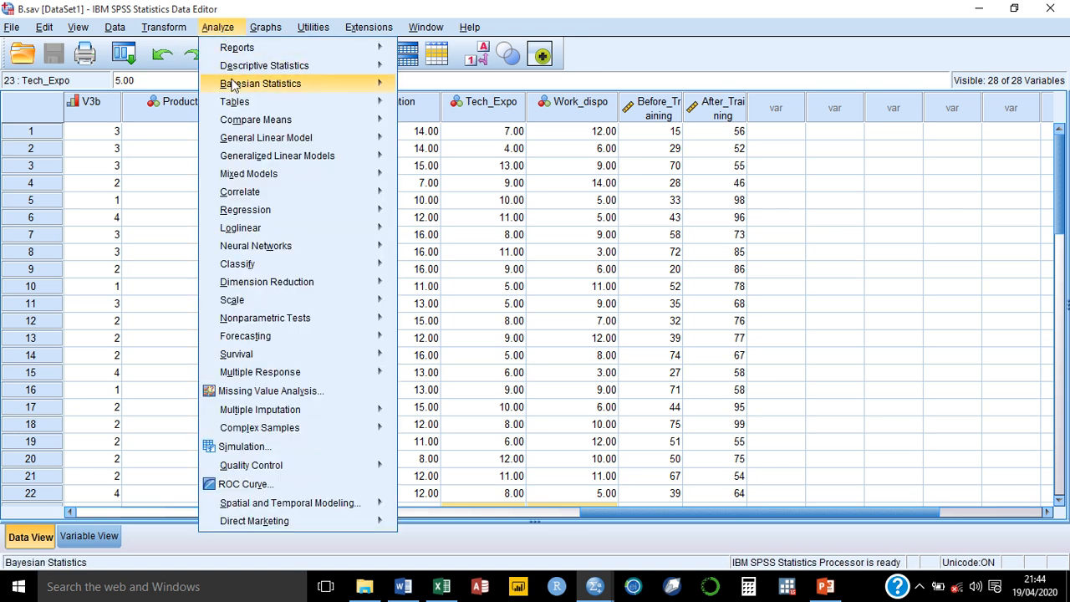
pyautogui.moveTo(242, 92)
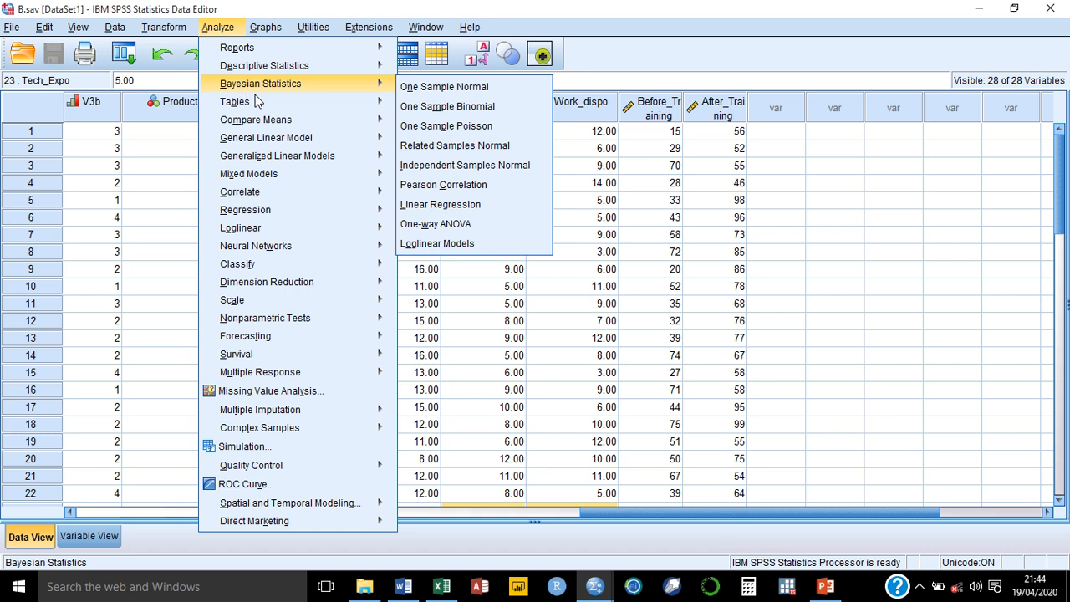
pyautogui.moveTo(349, 123)
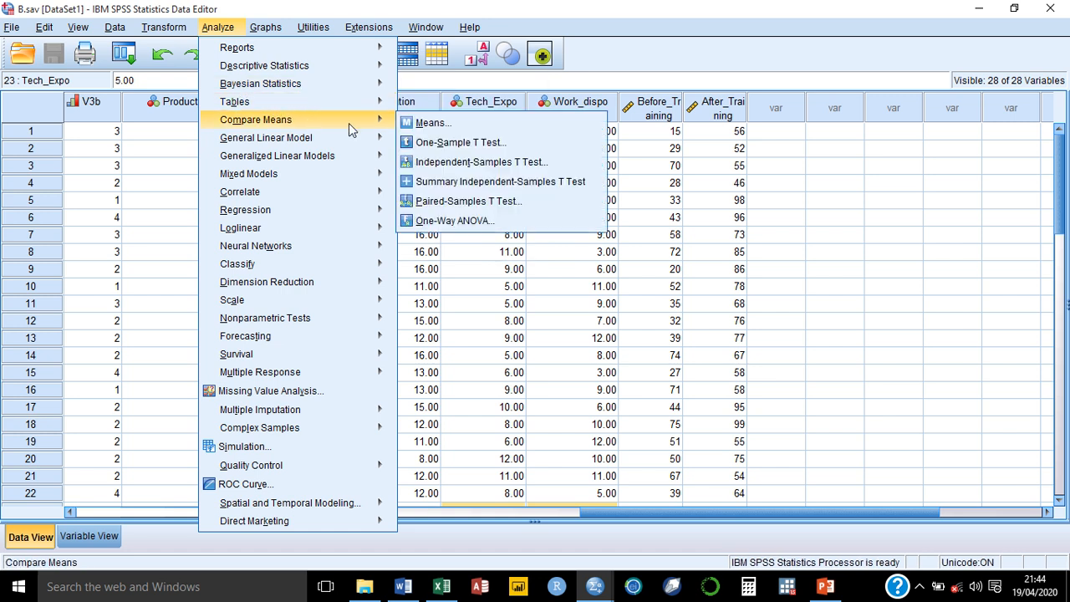
pyautogui.click(488, 200)
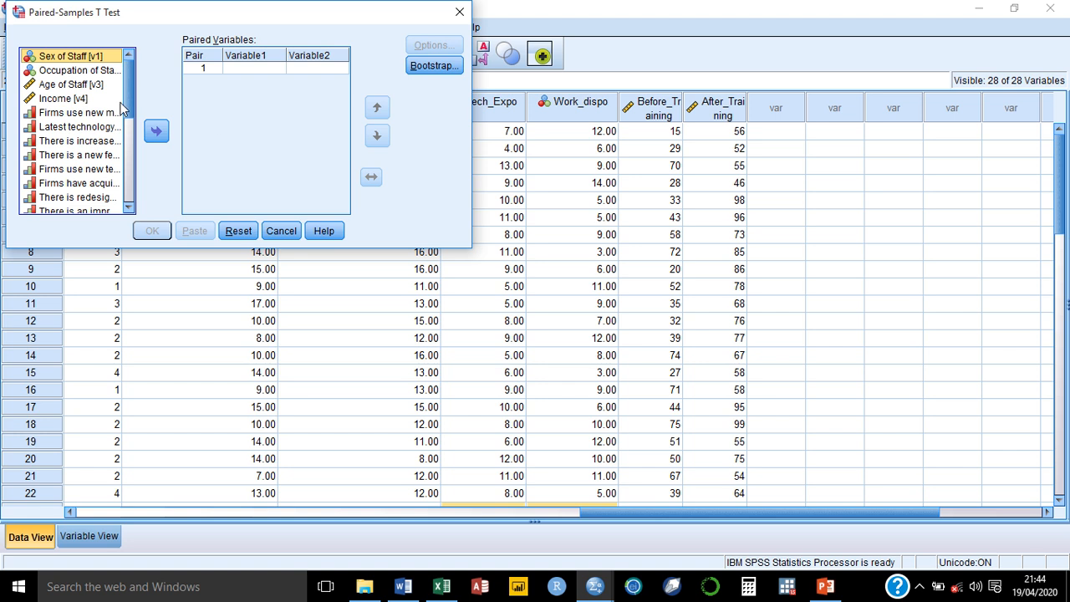
pyautogui.moveTo(129, 93); pyautogui.dragTo(134, 179)
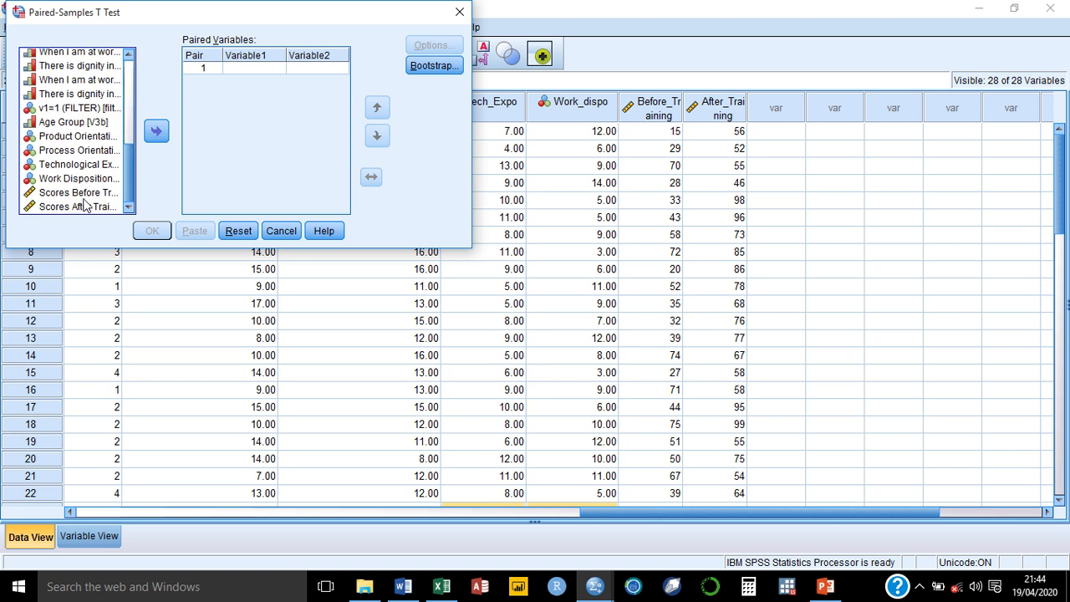
pyautogui.click(84, 192)
pyautogui.click(156, 130)
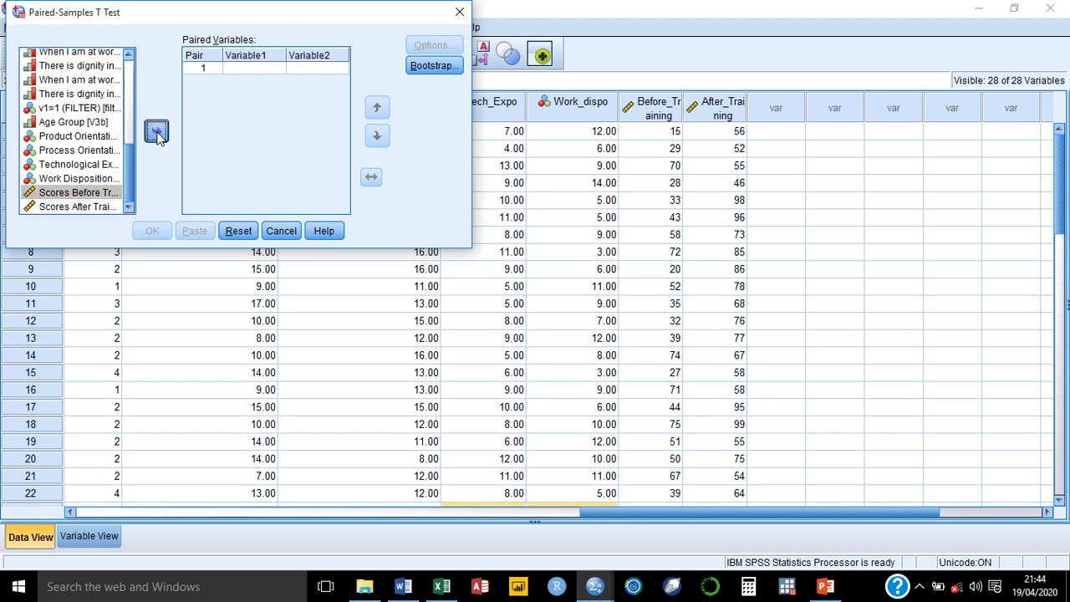
pyautogui.click(77, 209)
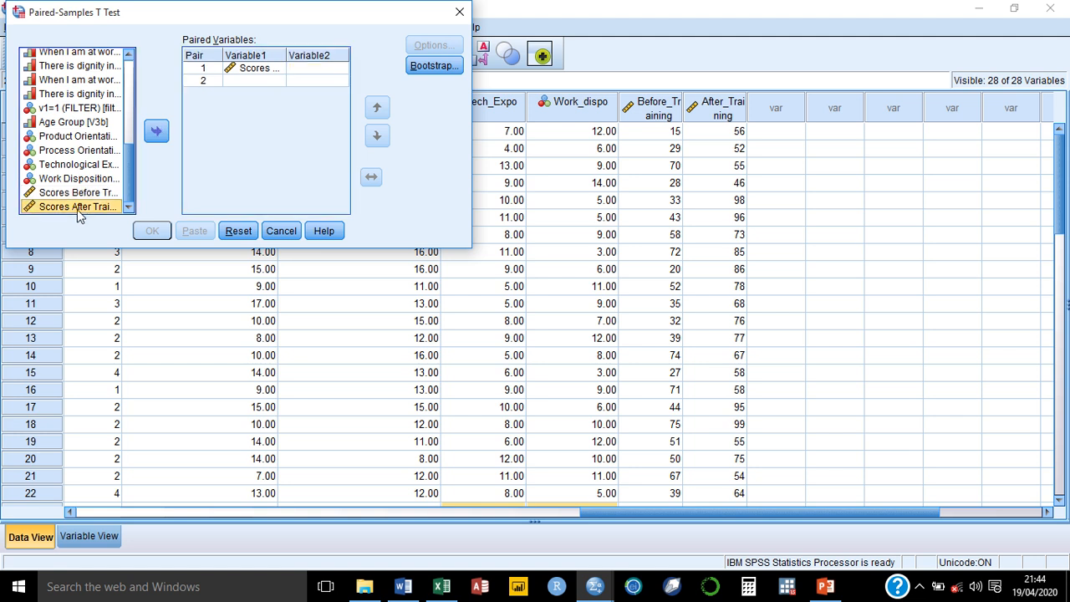
pyautogui.click(157, 132)
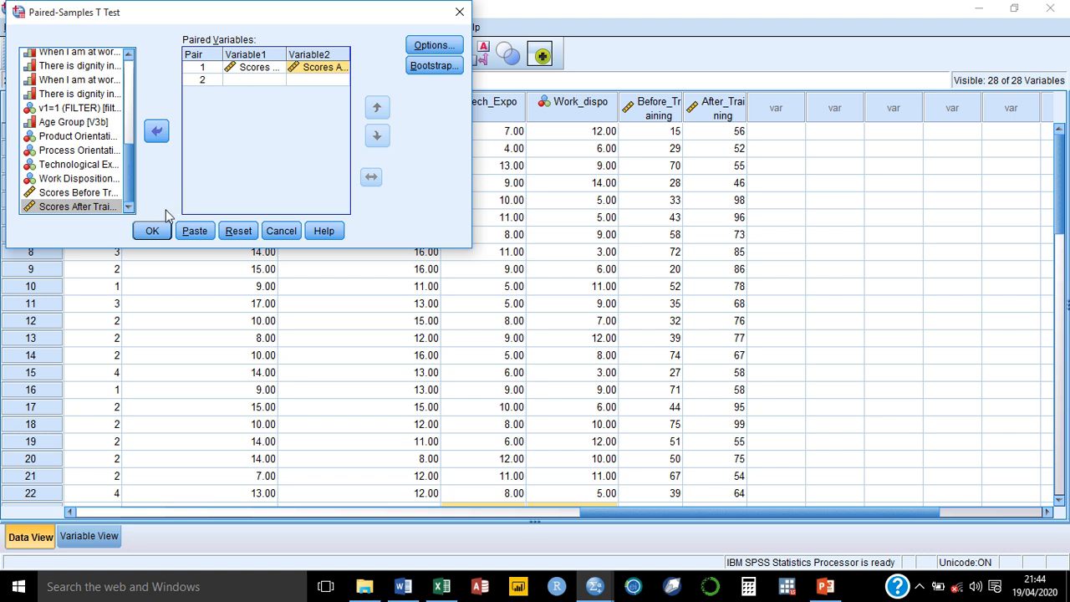
pyautogui.click(153, 231)
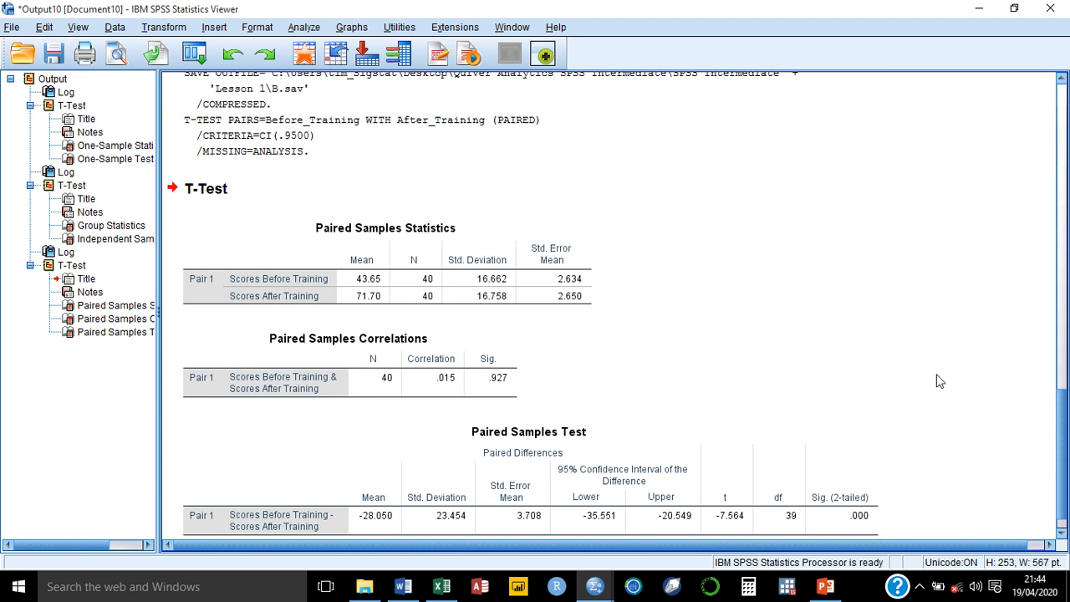
pyautogui.moveTo(1065, 414); pyautogui.dragTo(1066, 451)
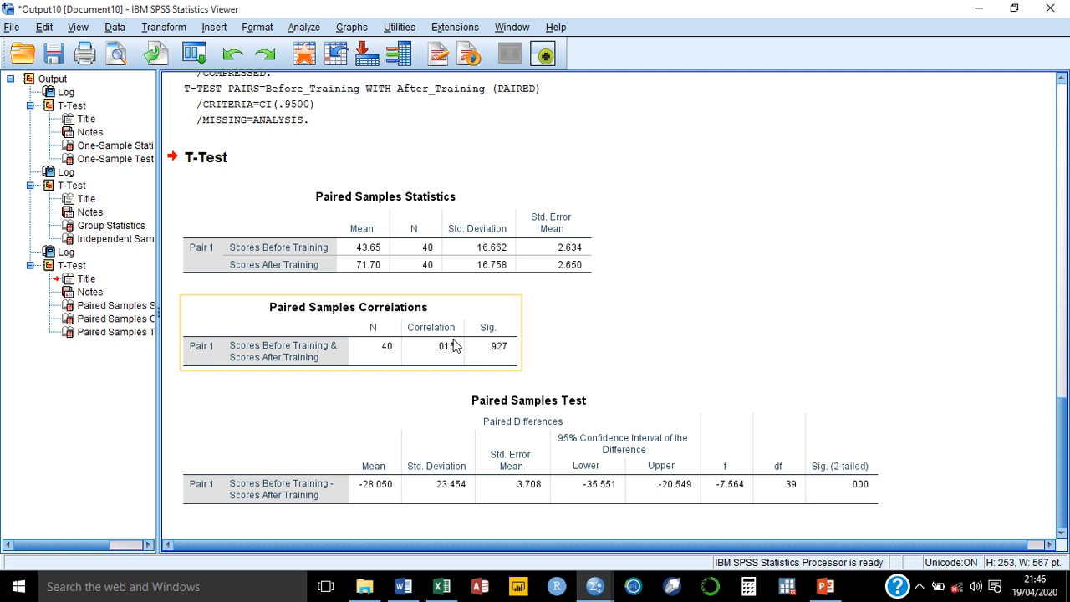
# Step: Select the Paired Samples Statistics table, then minimize the Output Viewer to see the data
pyautogui.click(378, 263)
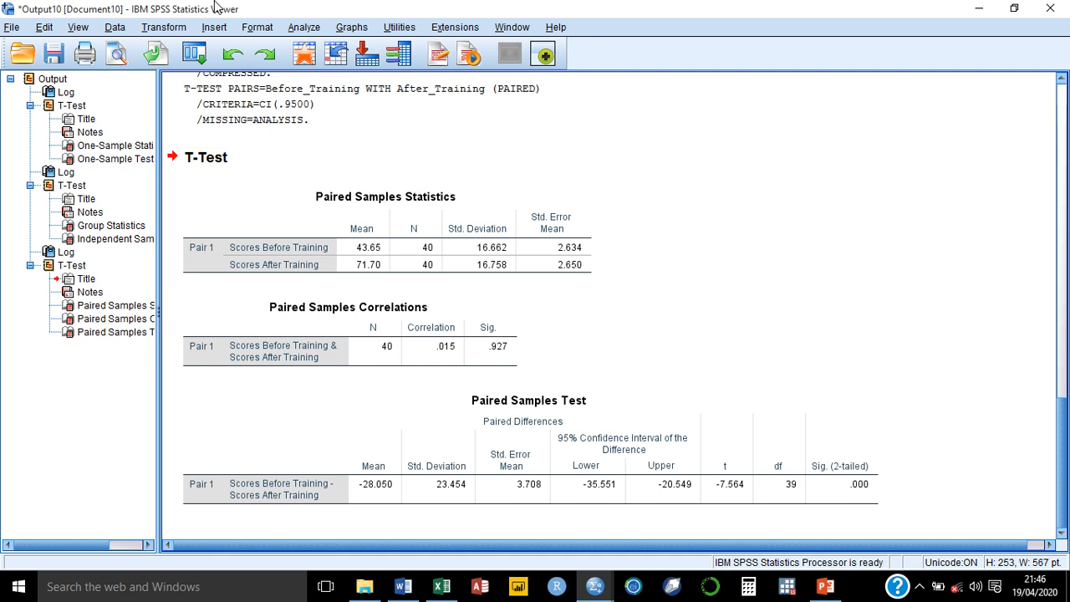
pyautogui.click(976, 9)
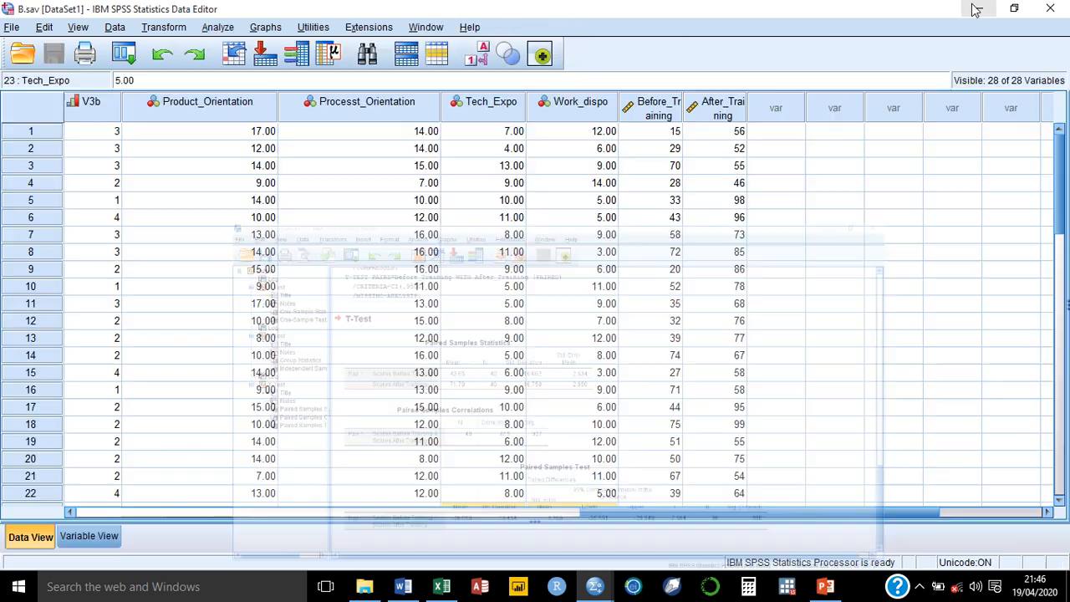
# Step: Close Split File unchanged, then bring up Analyze > Descriptive Statistics
pyautogui.click(409, 56)
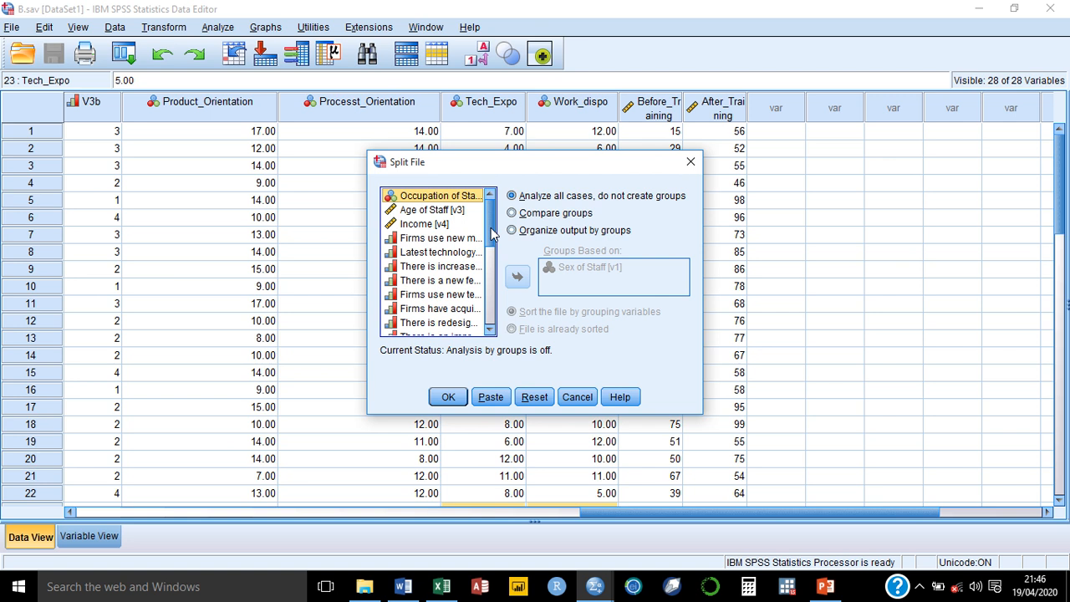
pyautogui.moveTo(491, 234); pyautogui.dragTo(491, 325)
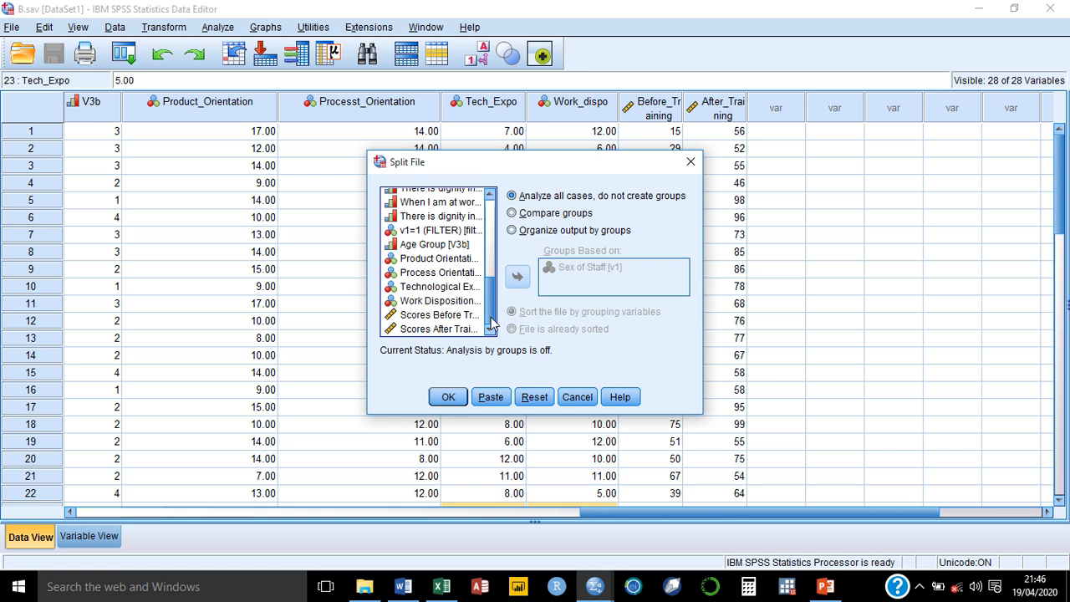
pyautogui.click(690, 164)
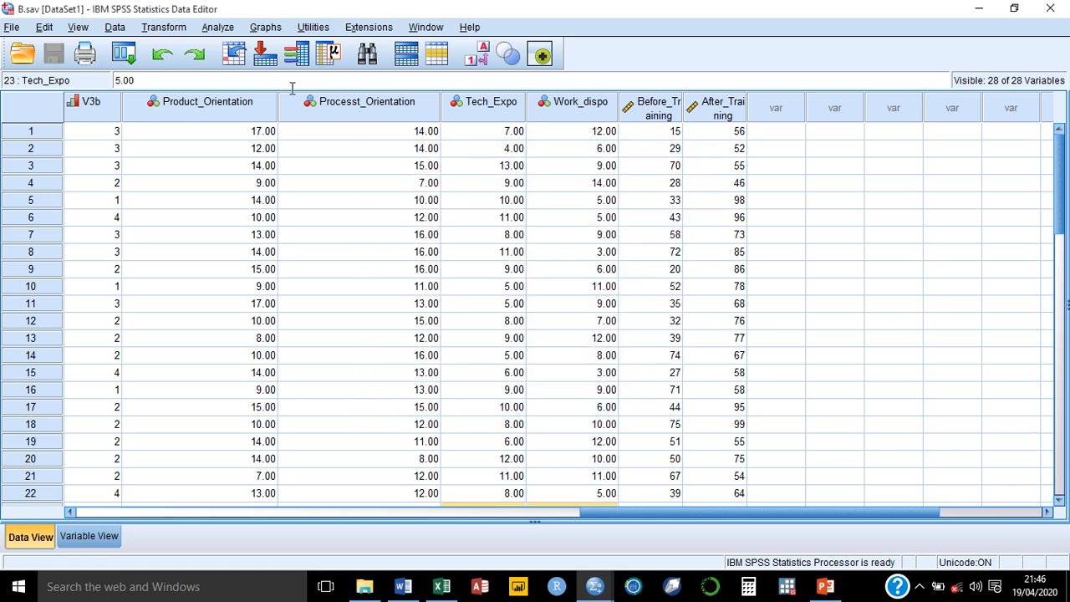
pyautogui.click(217, 27)
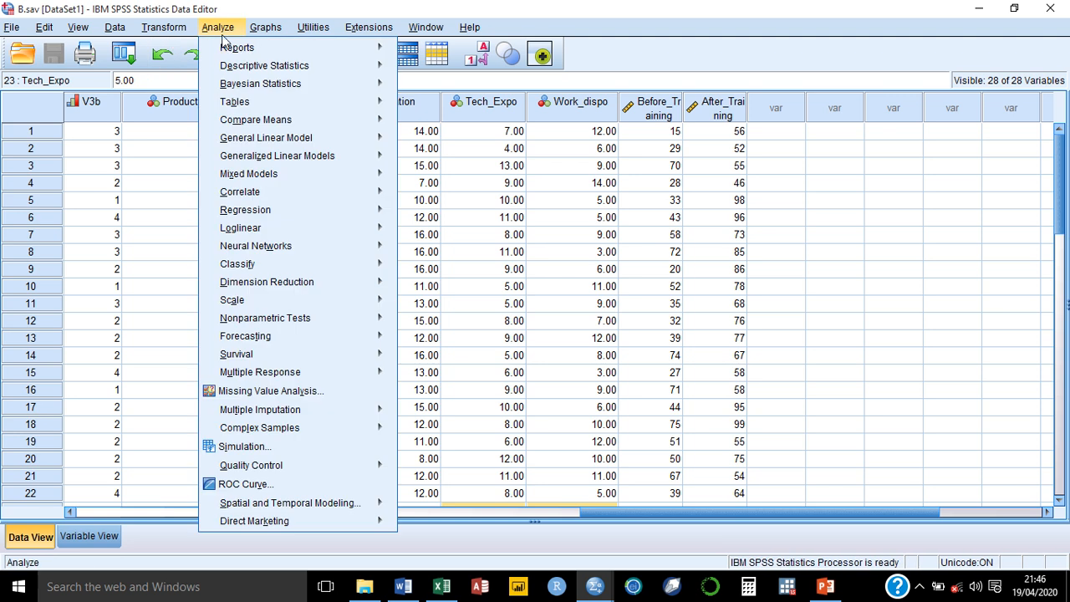
pyautogui.moveTo(276, 71)
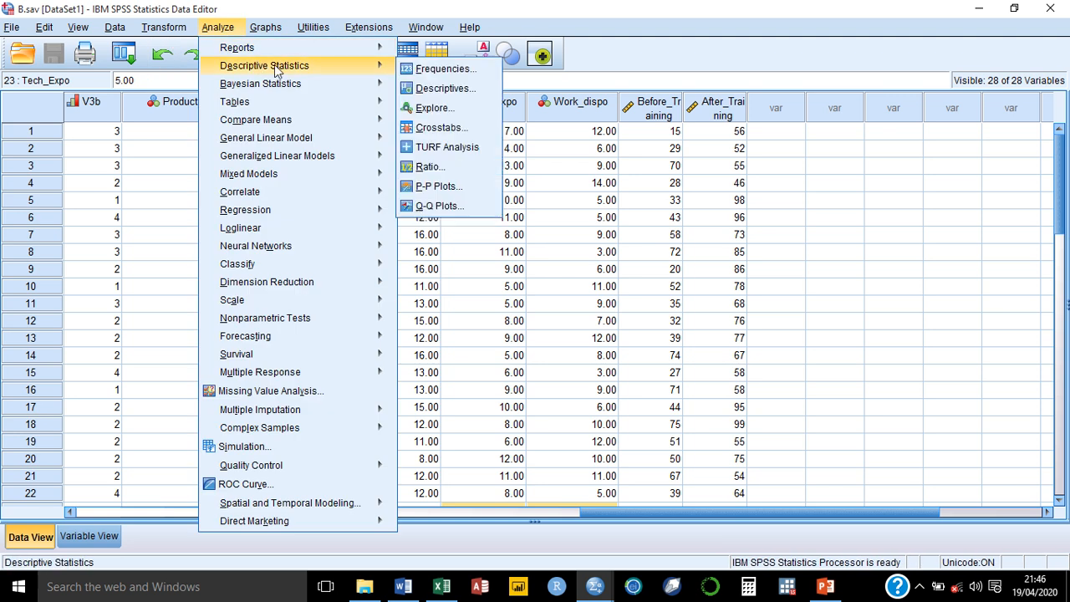
# Step: Close Descriptives without running it, then open Frequencies, still holding Age Group
pyautogui.click(443, 89)
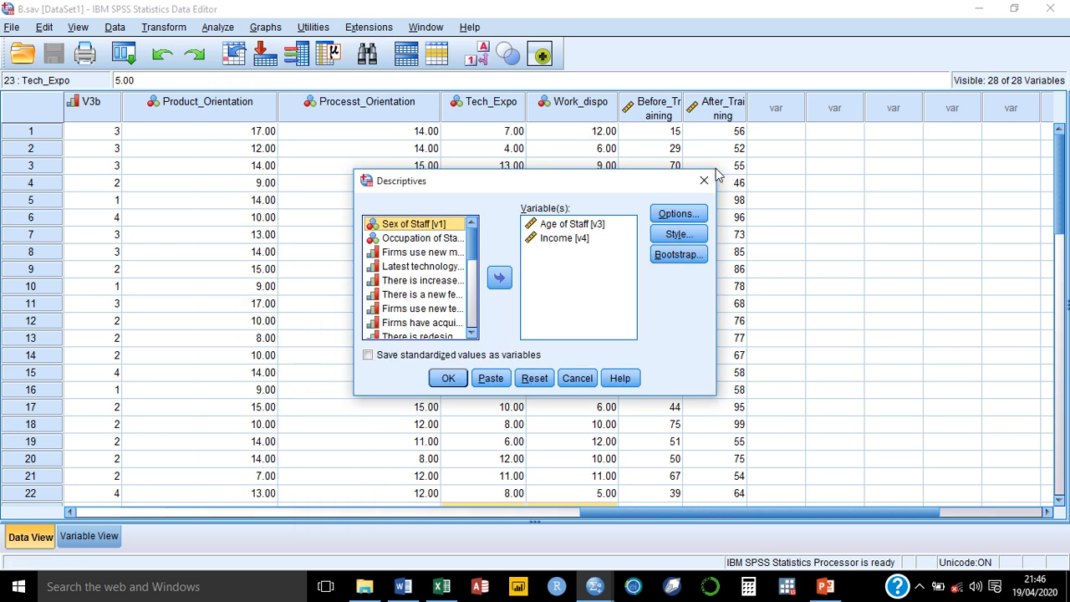
pyautogui.click(704, 180)
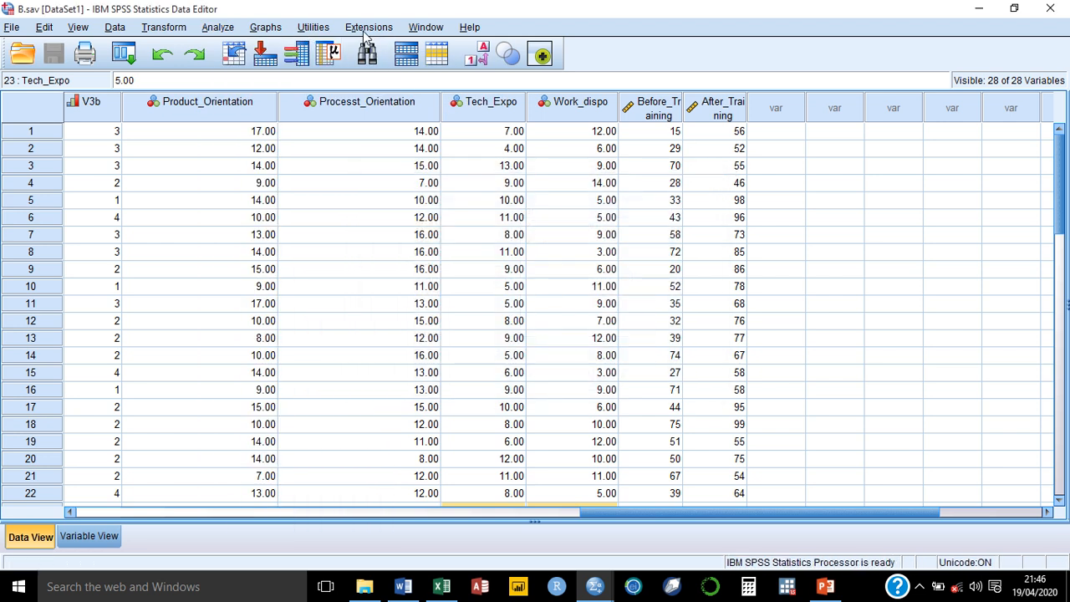
pyautogui.click(222, 32)
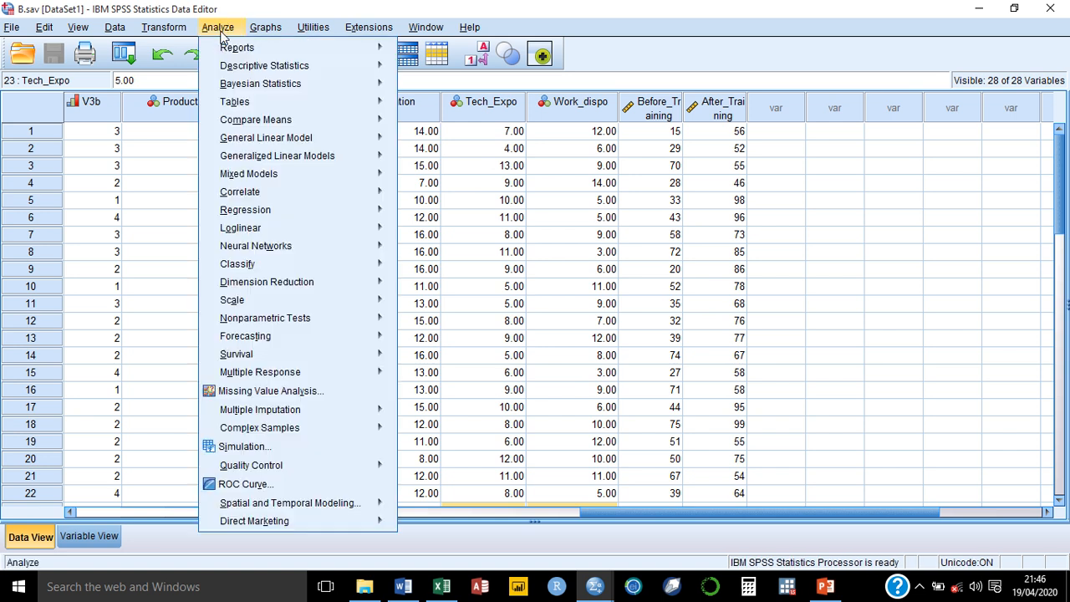
pyautogui.moveTo(365, 127)
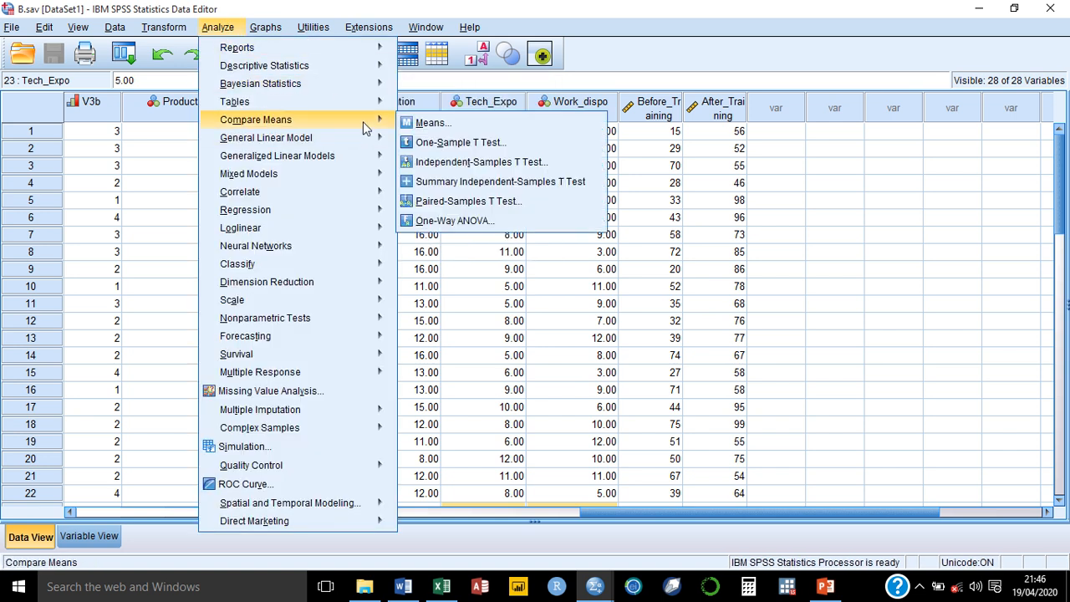
pyautogui.moveTo(368, 65)
pyautogui.click(439, 66)
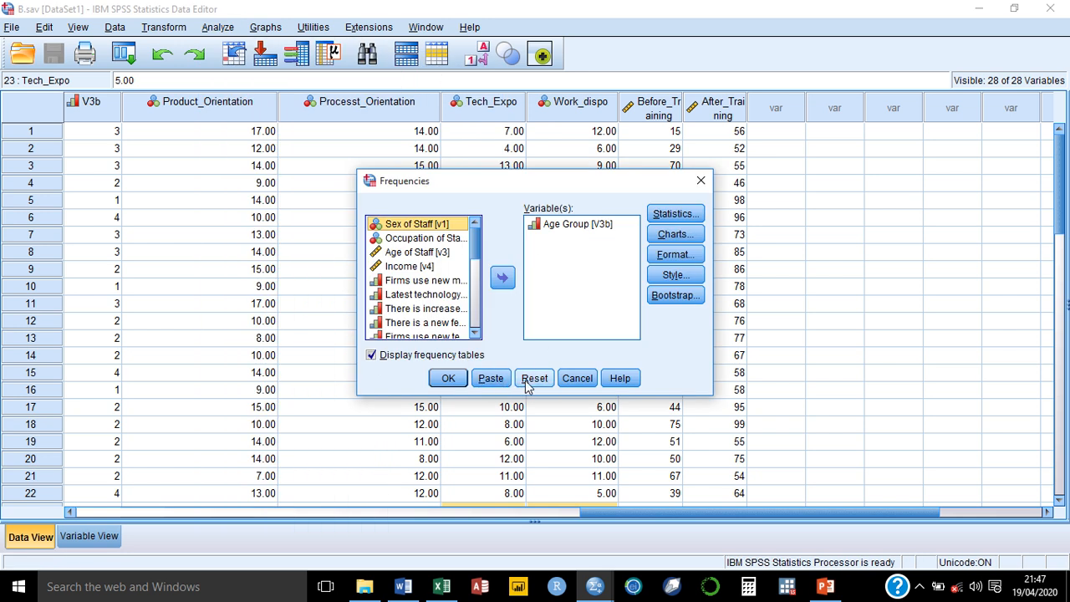
# Step: Replace Age Group with Scores Before and After Training in Frequencies, then open Statistics
pyautogui.click(525, 380)
pyautogui.moveTo(475, 246); pyautogui.dragTo(479, 349)
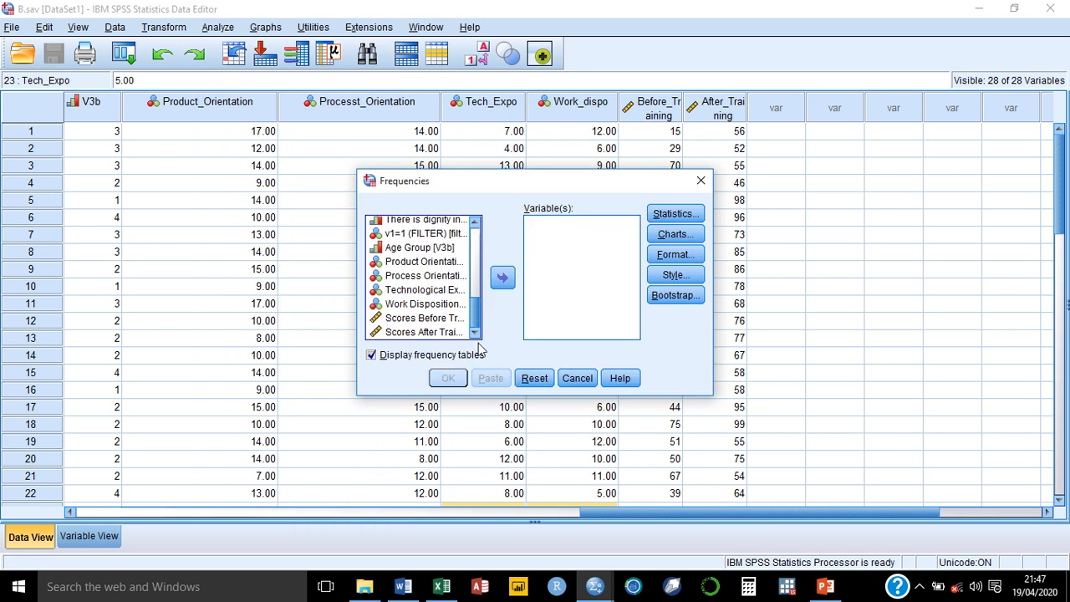
pyautogui.click(422, 323)
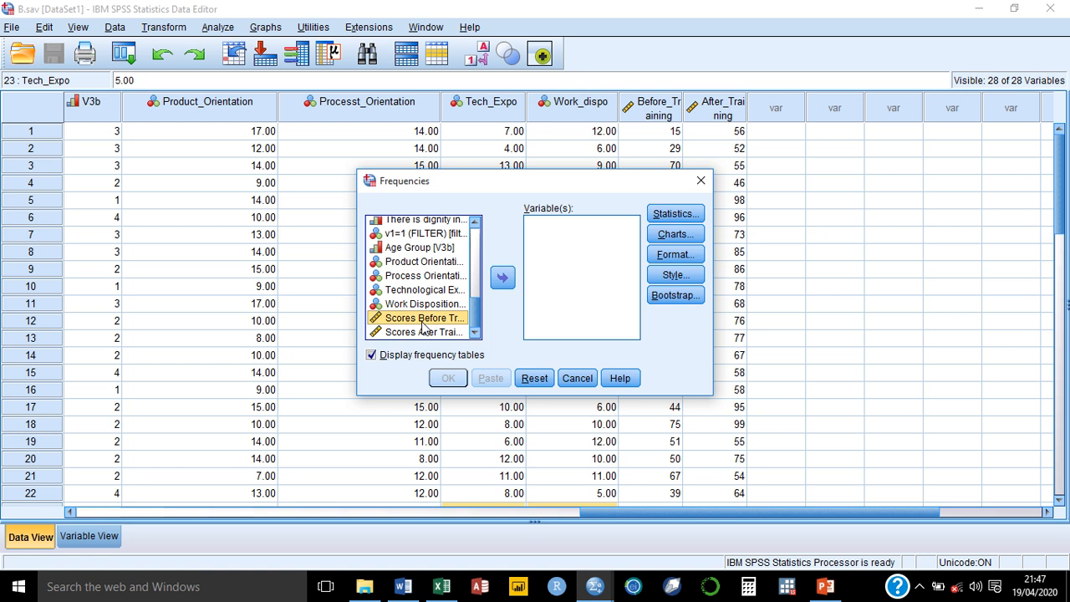
pyautogui.click(505, 279)
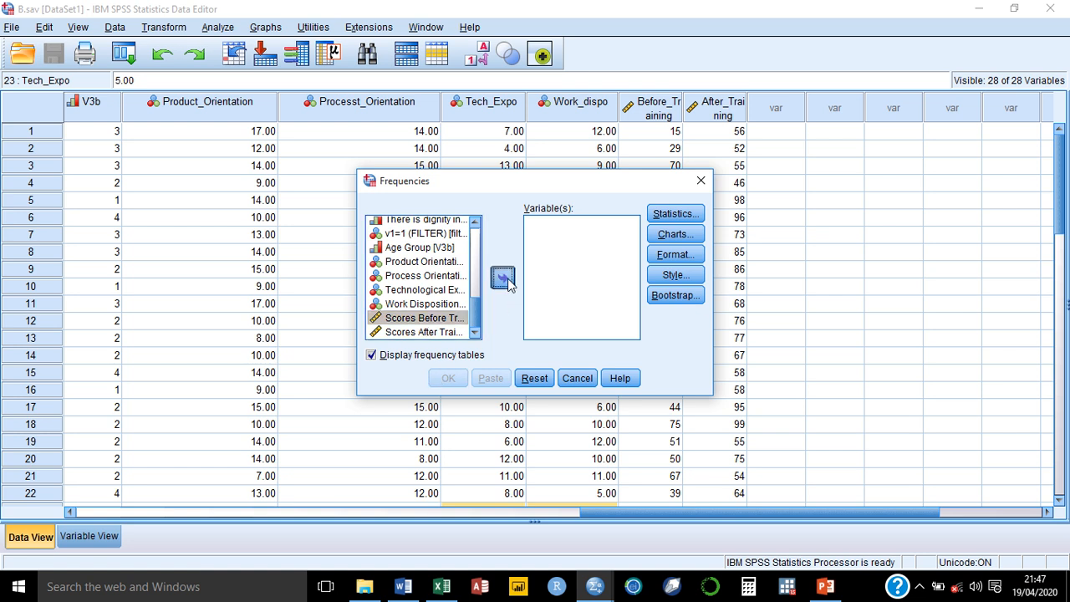
pyautogui.doubleClick(426, 332)
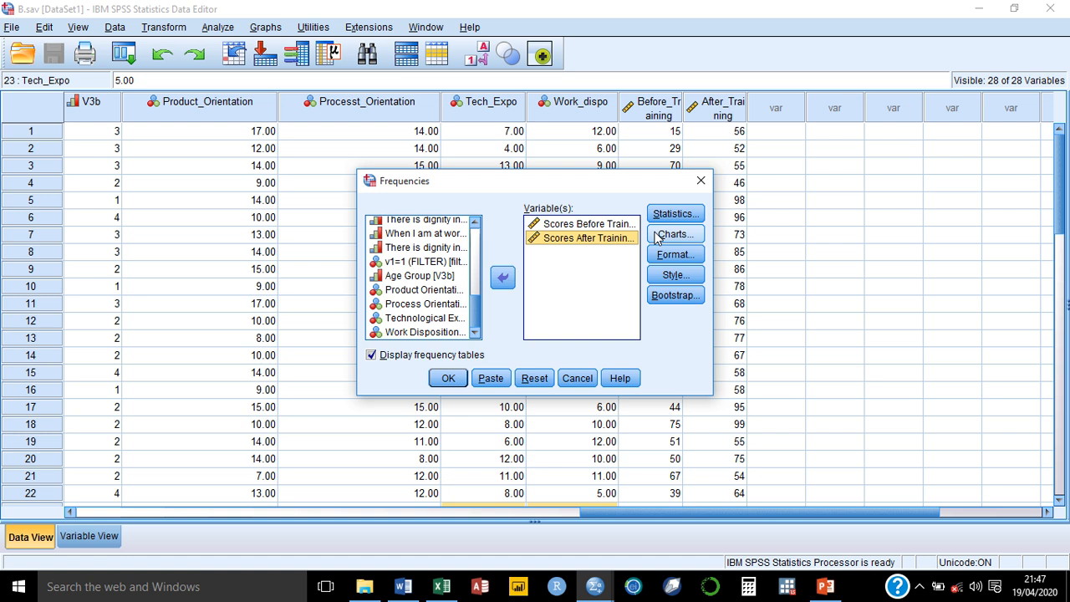
pyautogui.click(686, 216)
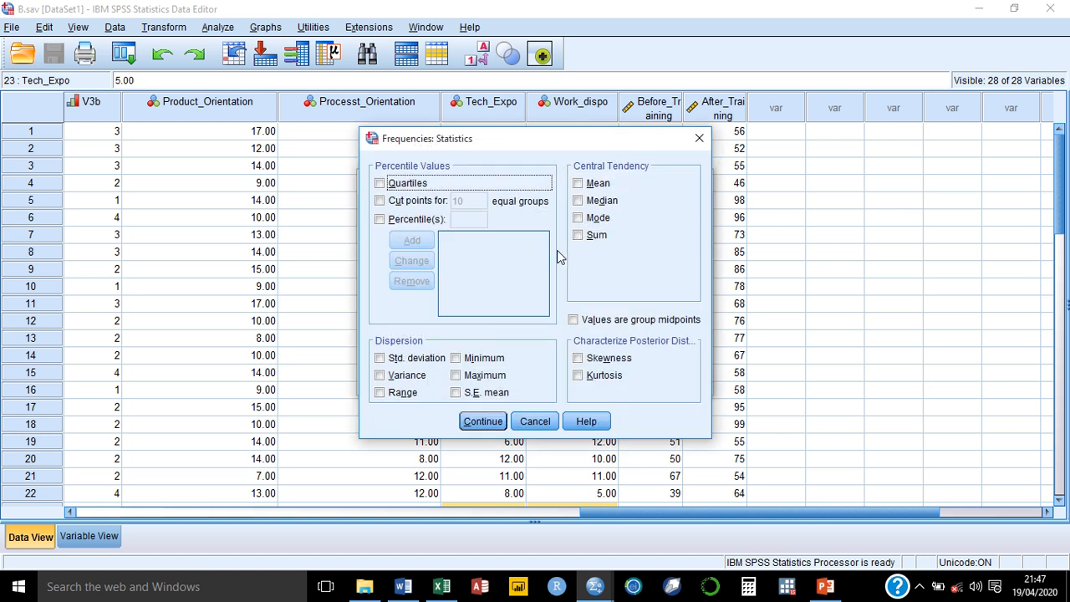
# Step: Tick mean, median, mode, sum, std. deviation, variance, range, minimum, maximum and S.E. mean
pyautogui.click(577, 184)
pyautogui.click(578, 200)
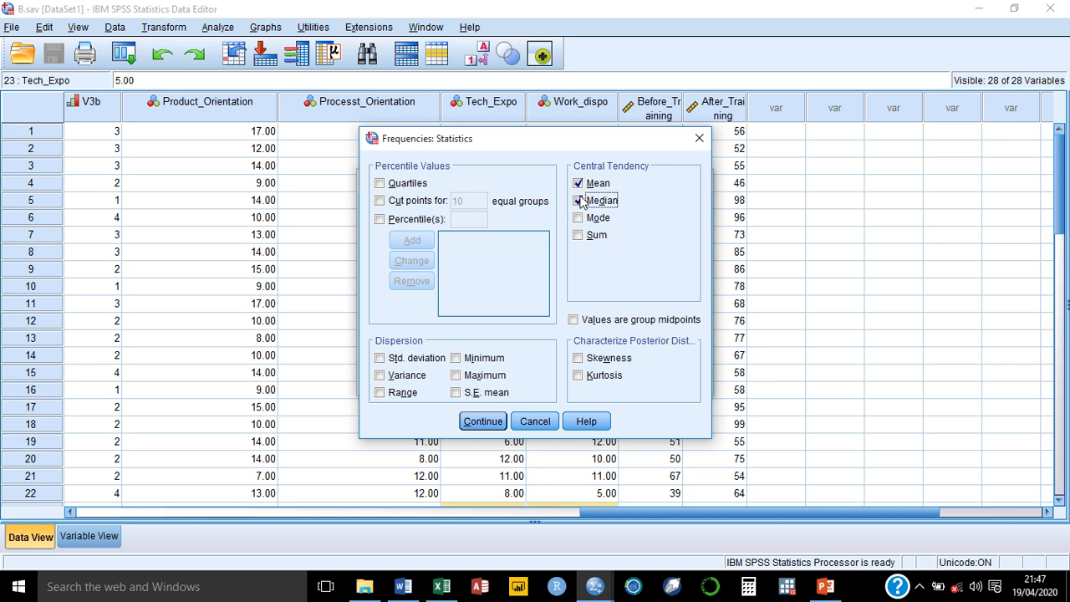
pyautogui.click(578, 218)
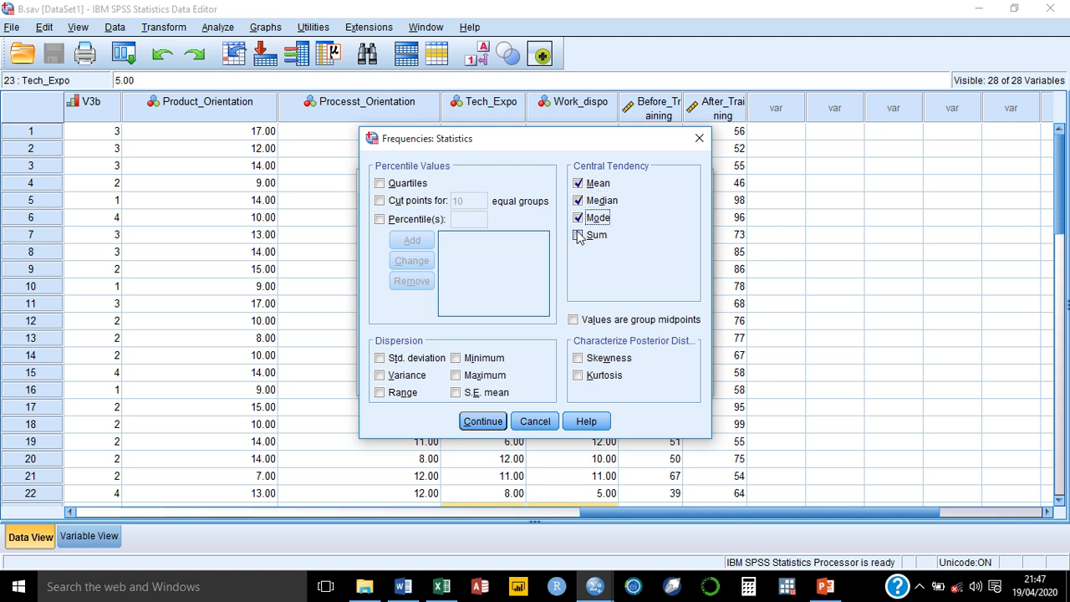
pyautogui.click(577, 236)
pyautogui.click(381, 359)
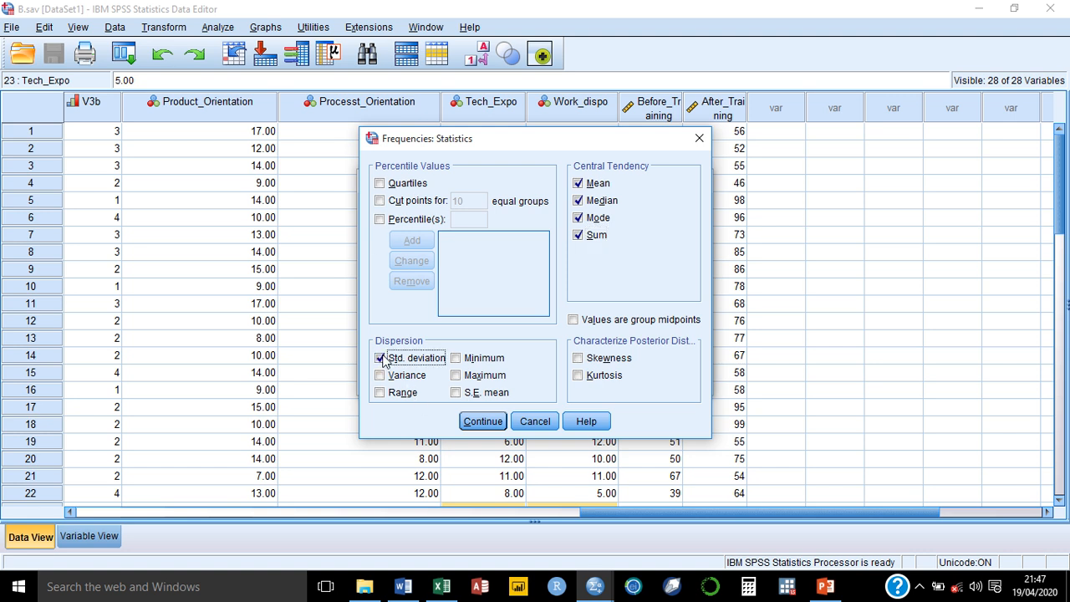
pyautogui.click(455, 358)
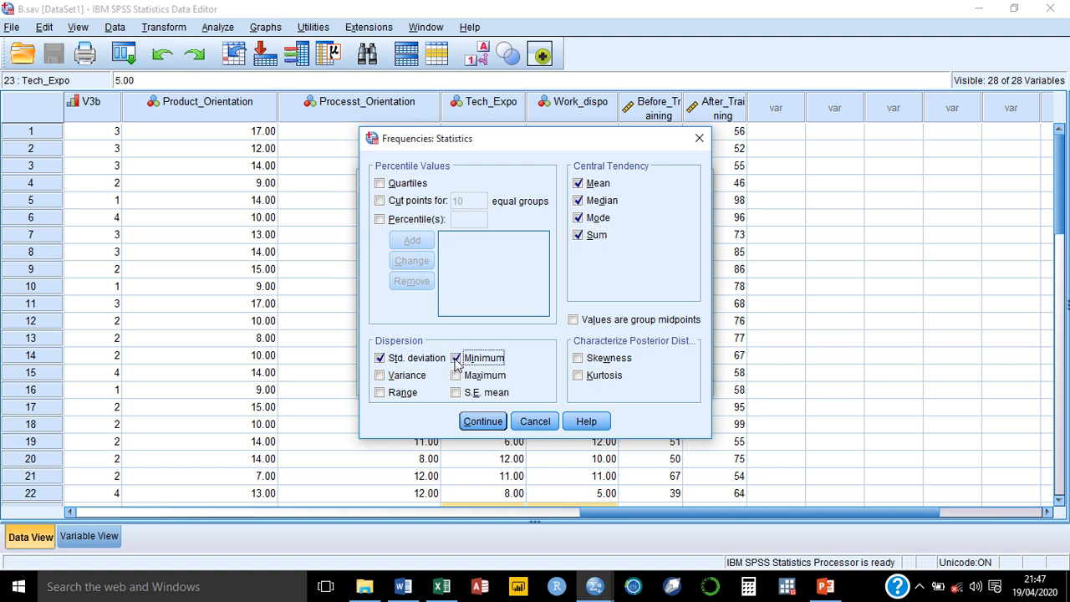
pyautogui.click(381, 376)
pyautogui.click(455, 375)
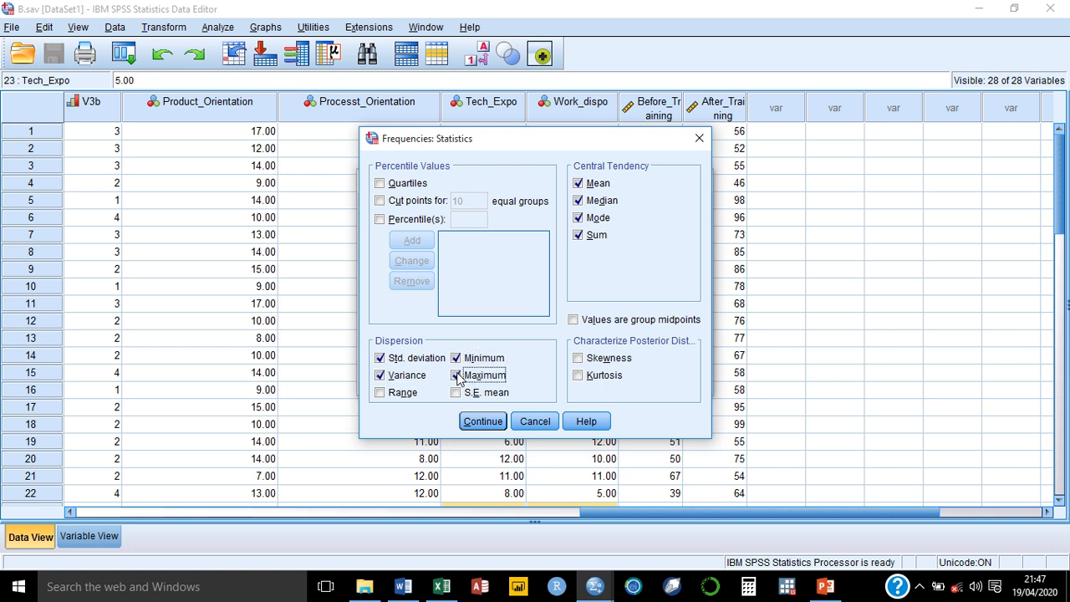
pyautogui.click(455, 393)
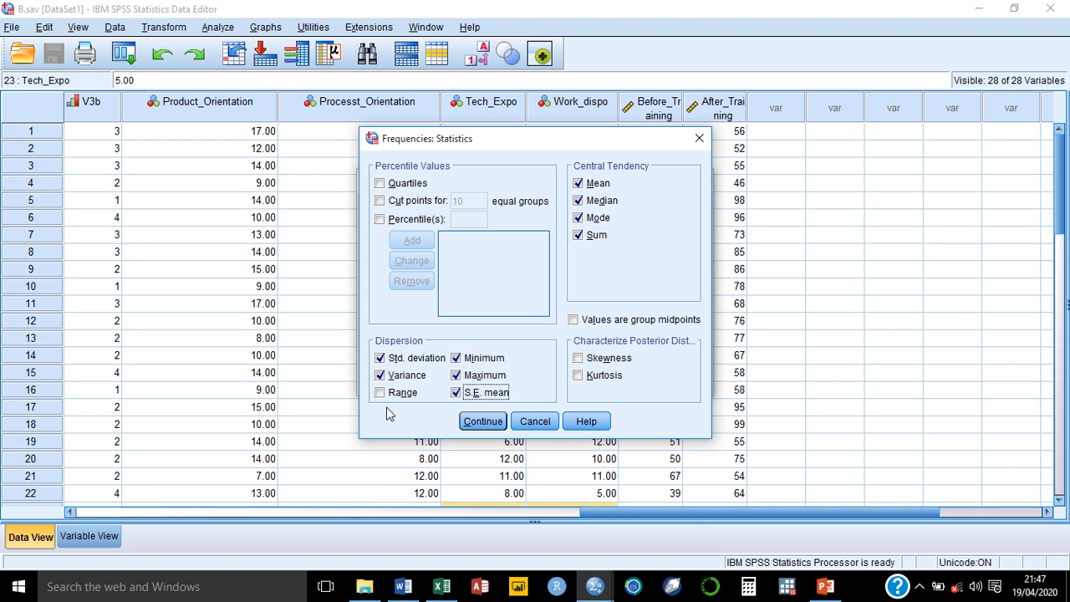
pyautogui.click(380, 392)
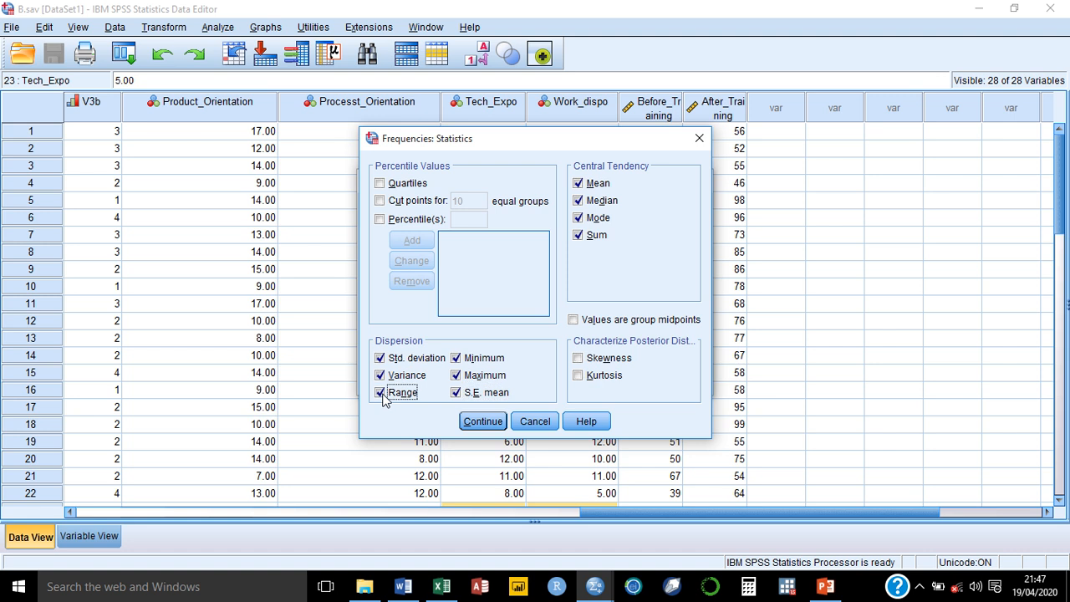
pyautogui.click(485, 422)
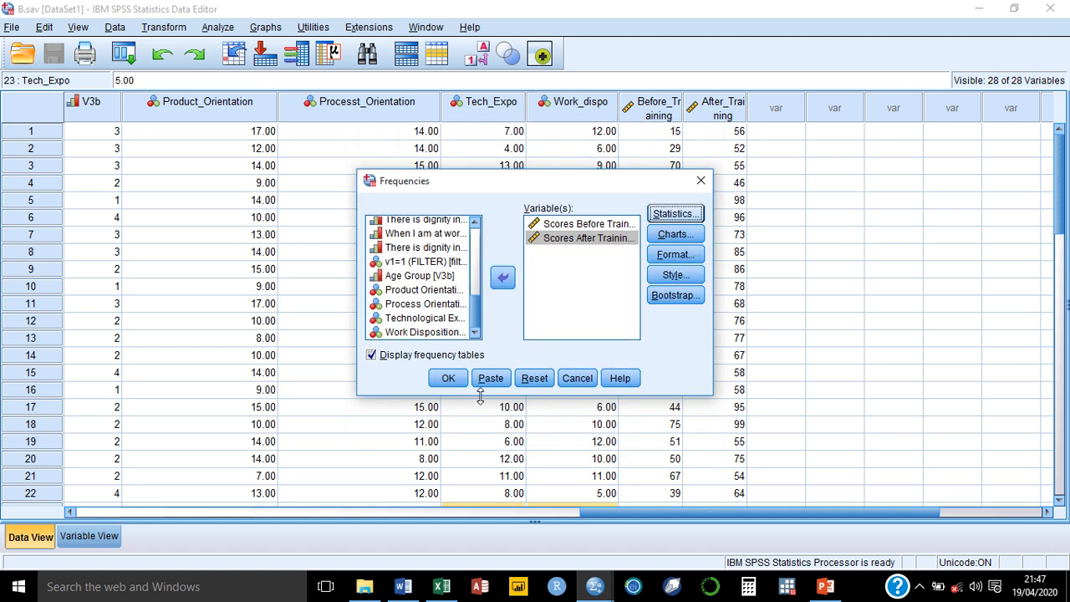
# Step: Turn off Display frequency tables in the Frequencies dialog
pyautogui.click(371, 355)
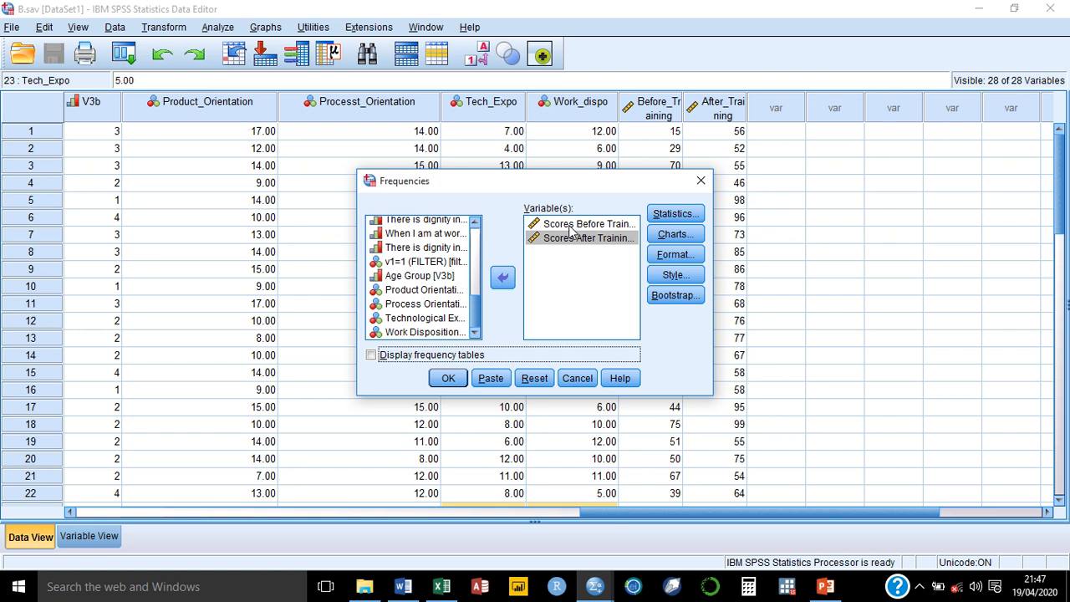
pyautogui.click(371, 356)
pyautogui.moveTo(576, 178); pyautogui.dragTo(934, 182)
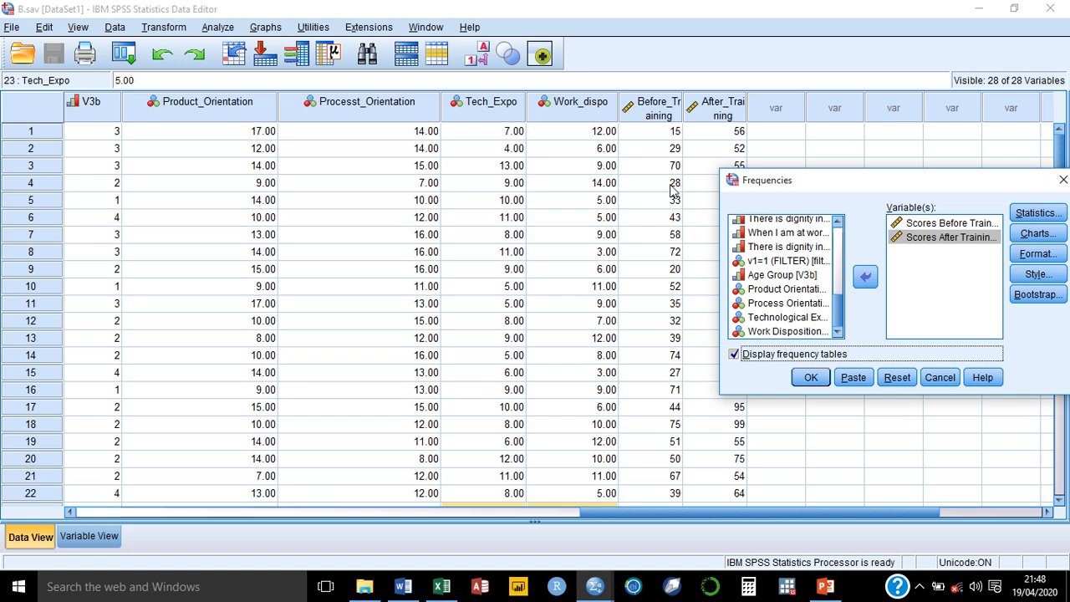
pyautogui.click(734, 354)
pyautogui.click(735, 355)
pyautogui.click(734, 355)
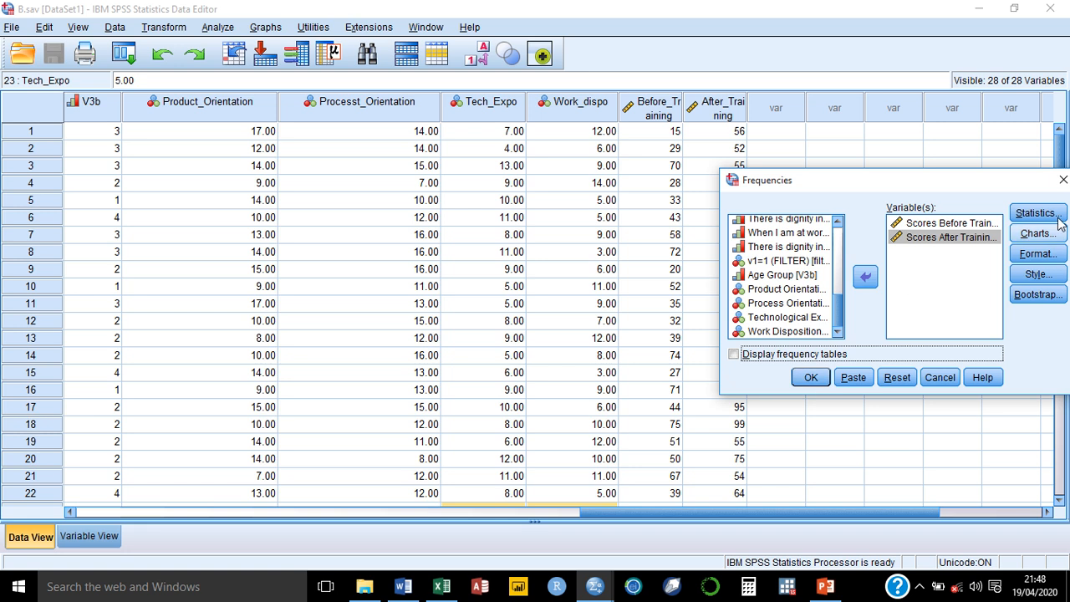
# Step: Leave Charts set to None and run the Frequencies analysis for both training scores
pyautogui.click(1036, 233)
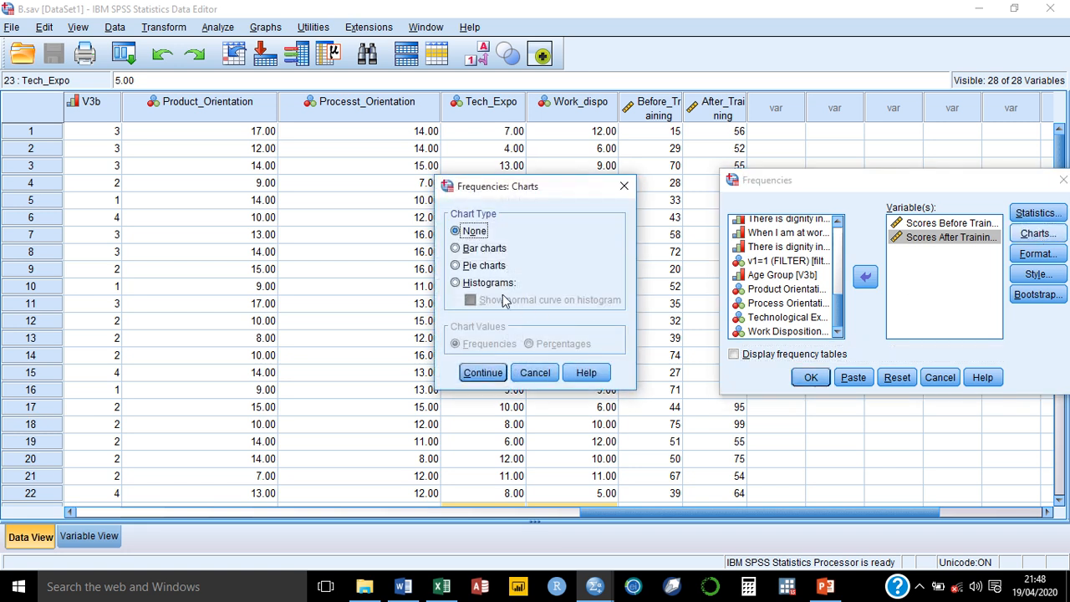
pyautogui.click(491, 375)
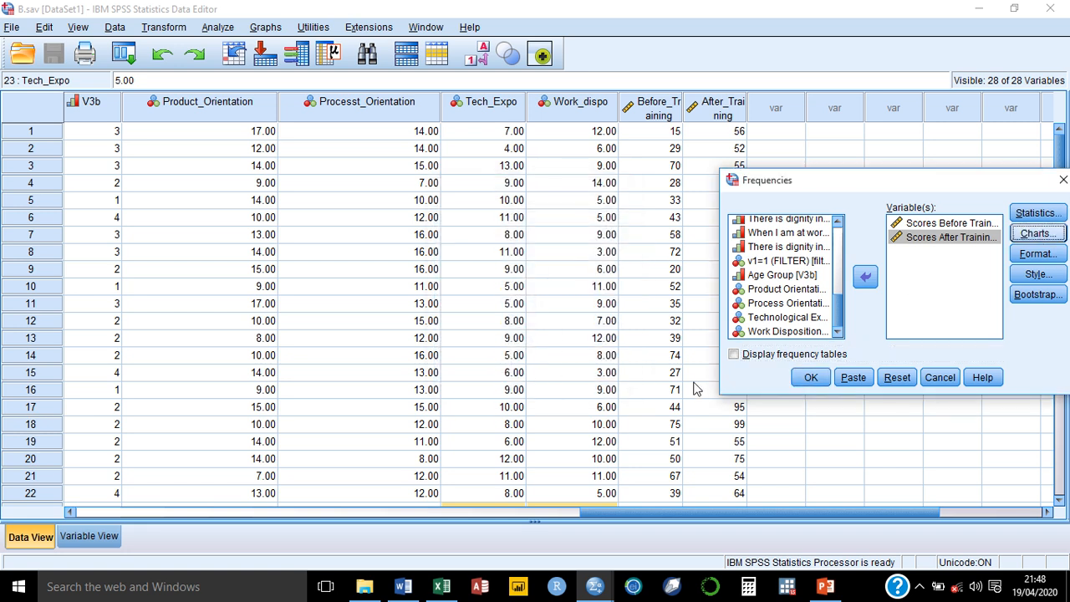
pyautogui.click(807, 381)
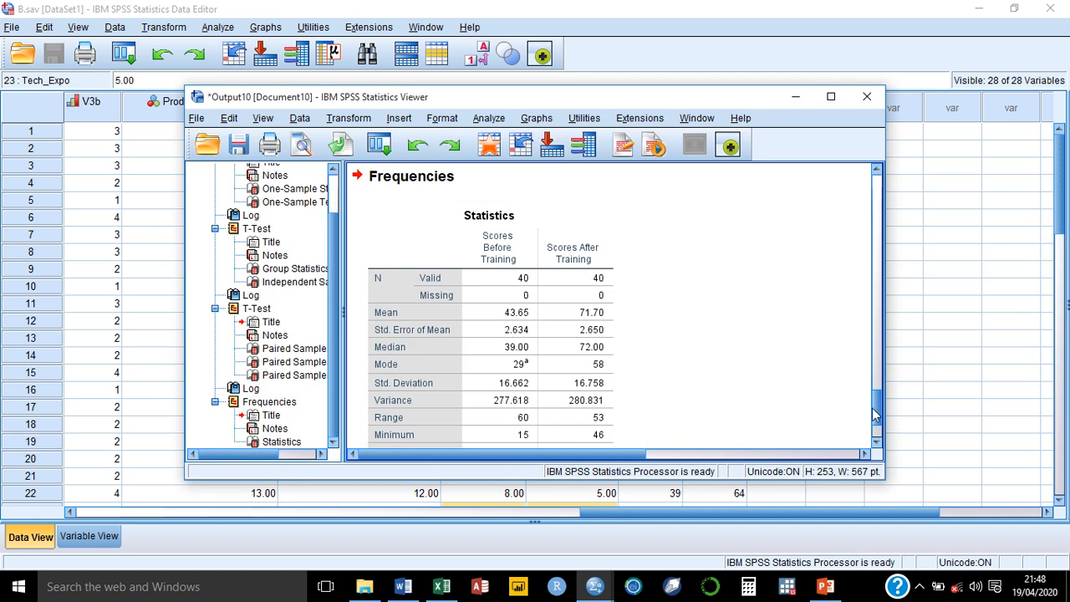
# Step: Maximize the Output Viewer and select the Statistics table showing SDs 16.662/16.758 and sums 1746/2868
pyautogui.moveTo(877, 408); pyautogui.dragTo(877, 370)
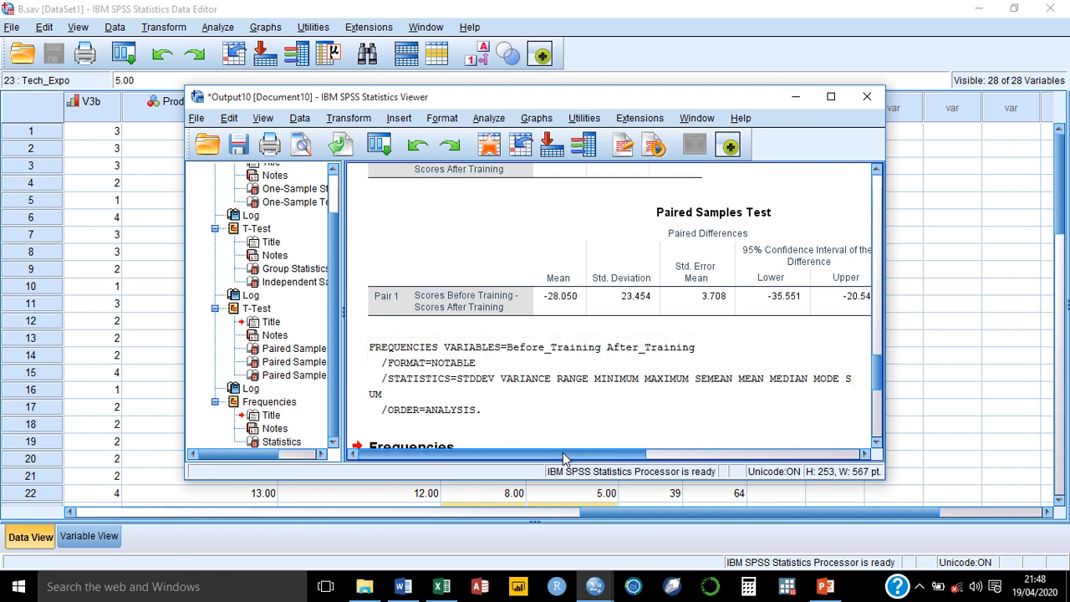
pyautogui.moveTo(564, 458); pyautogui.dragTo(501, 458)
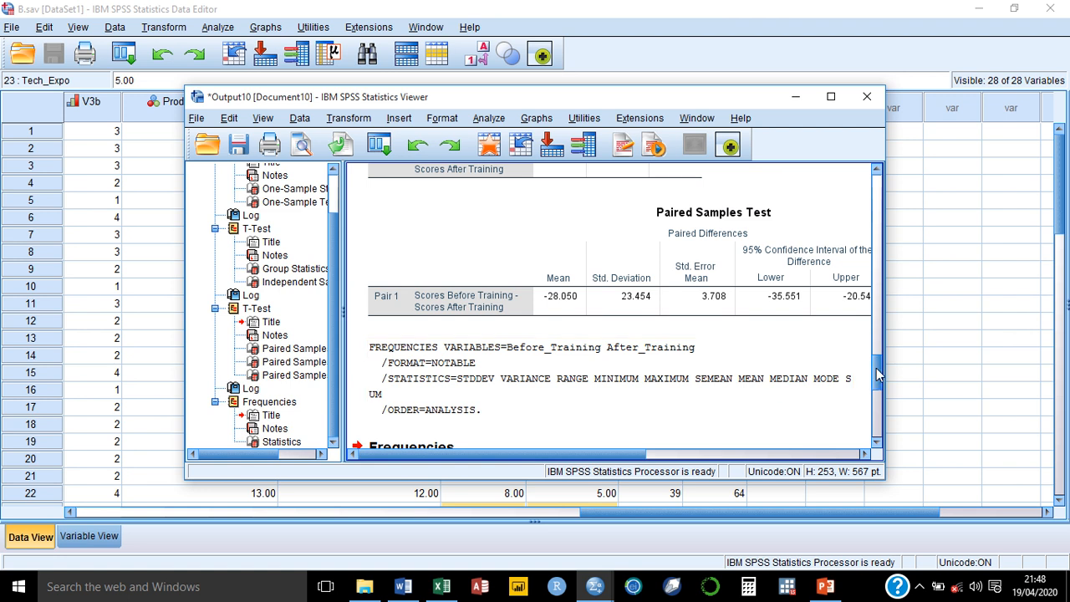
pyautogui.moveTo(878, 377); pyautogui.dragTo(879, 418)
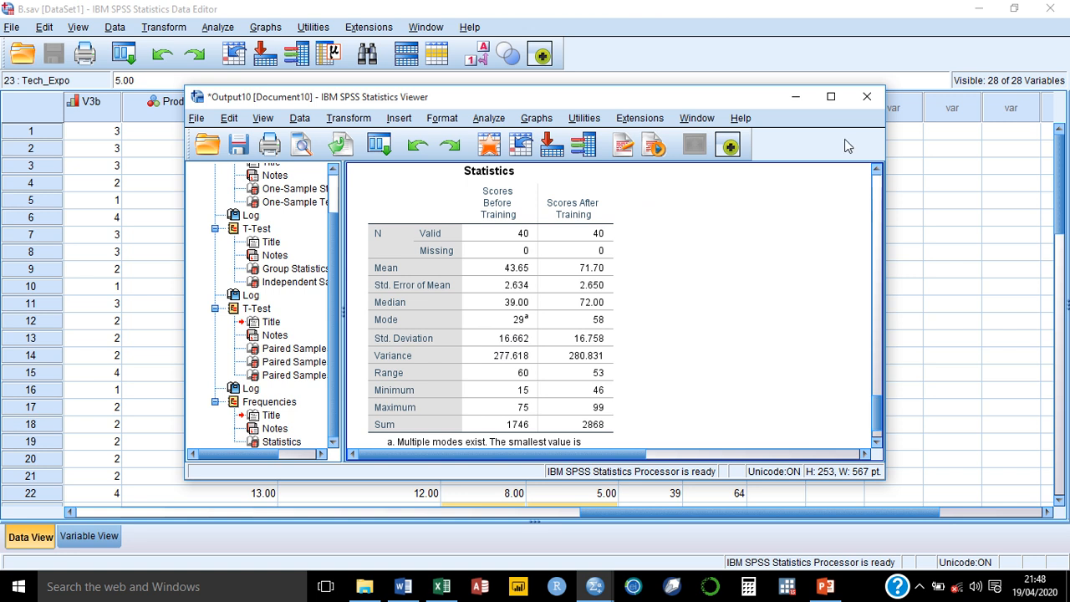
pyautogui.click(839, 102)
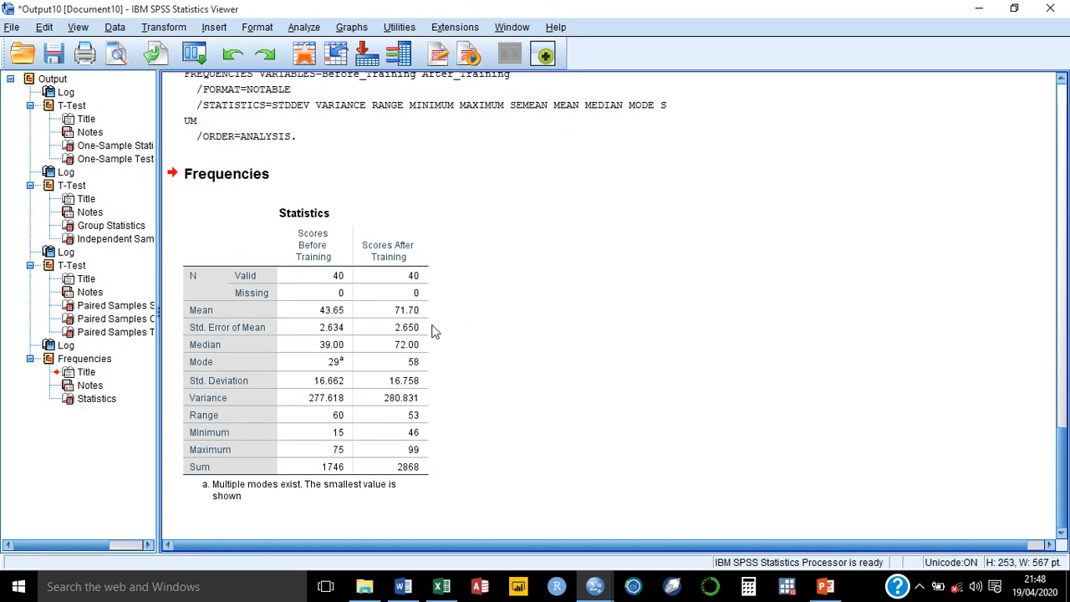
pyautogui.click(386, 326)
pyautogui.click(537, 367)
pyautogui.click(315, 325)
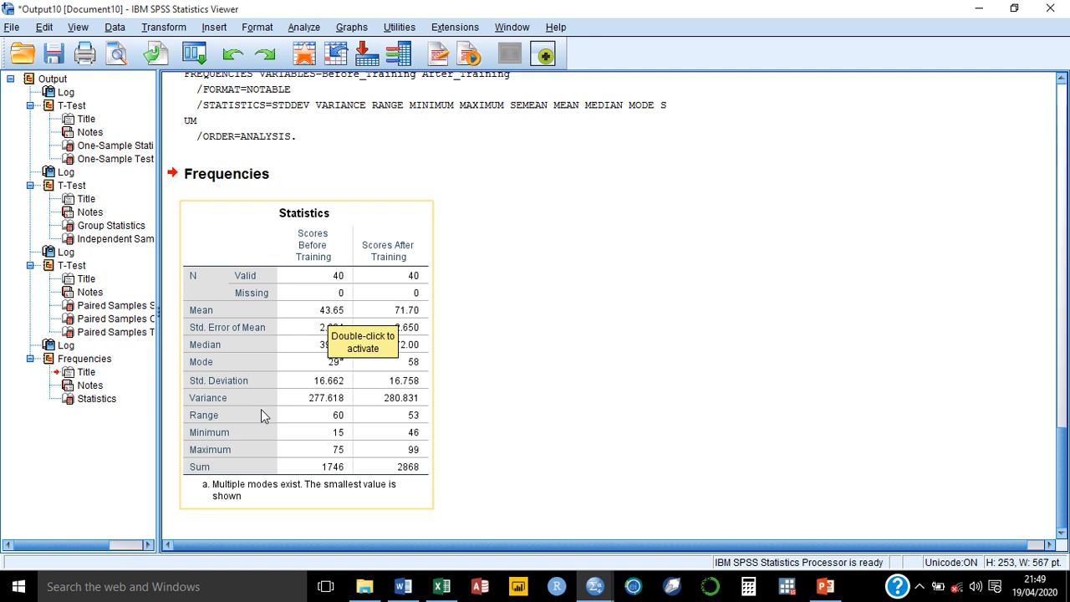
pyautogui.click(398, 441)
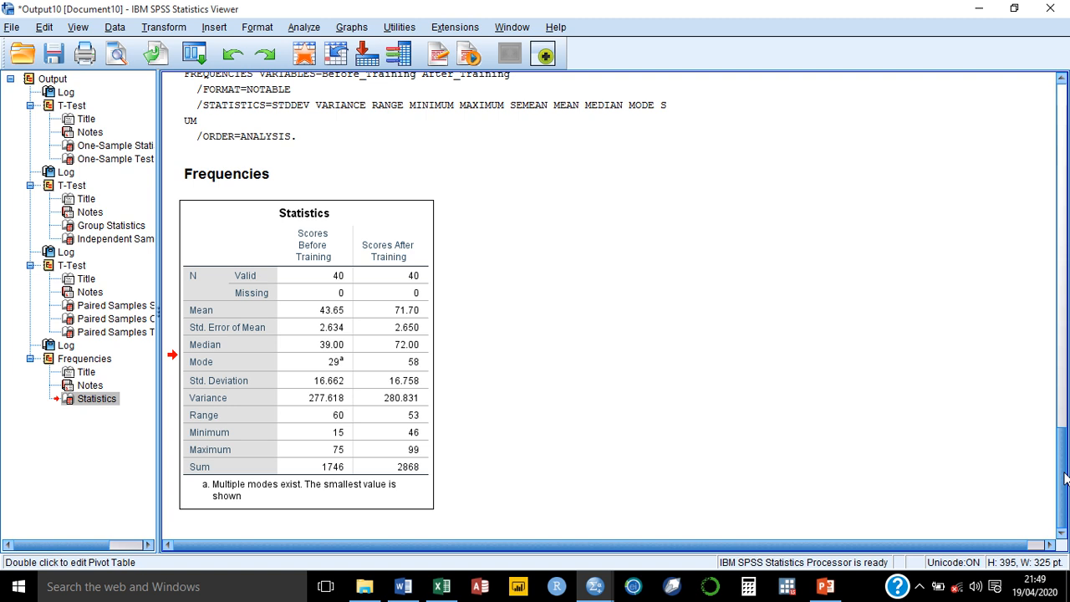
pyautogui.moveTo(1064, 477); pyautogui.dragTo(1064, 126)
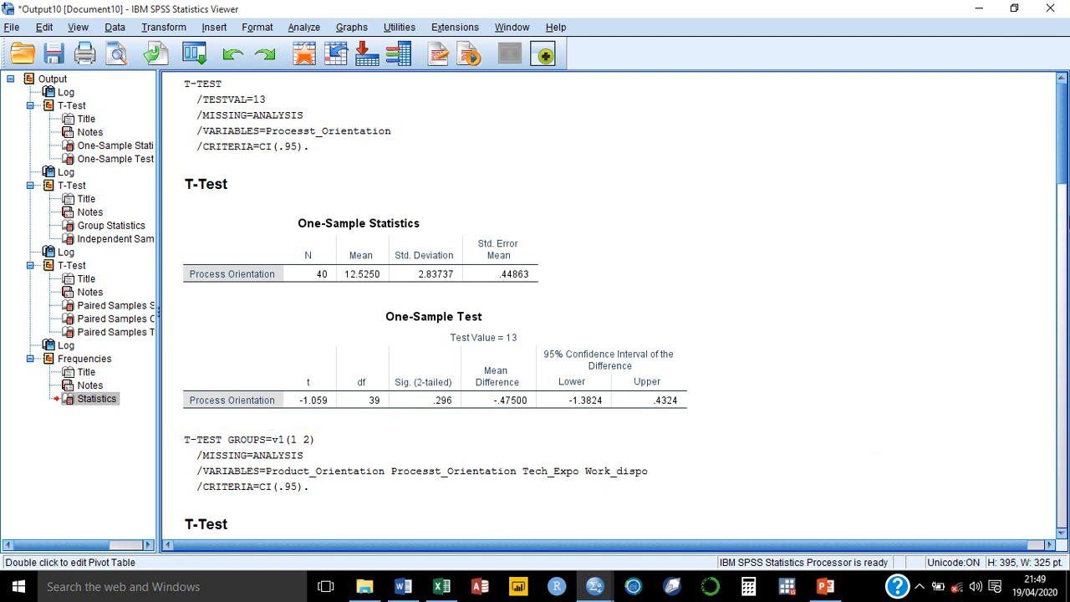
pyautogui.moveTo(1063, 154); pyautogui.dragTo(1063, 497)
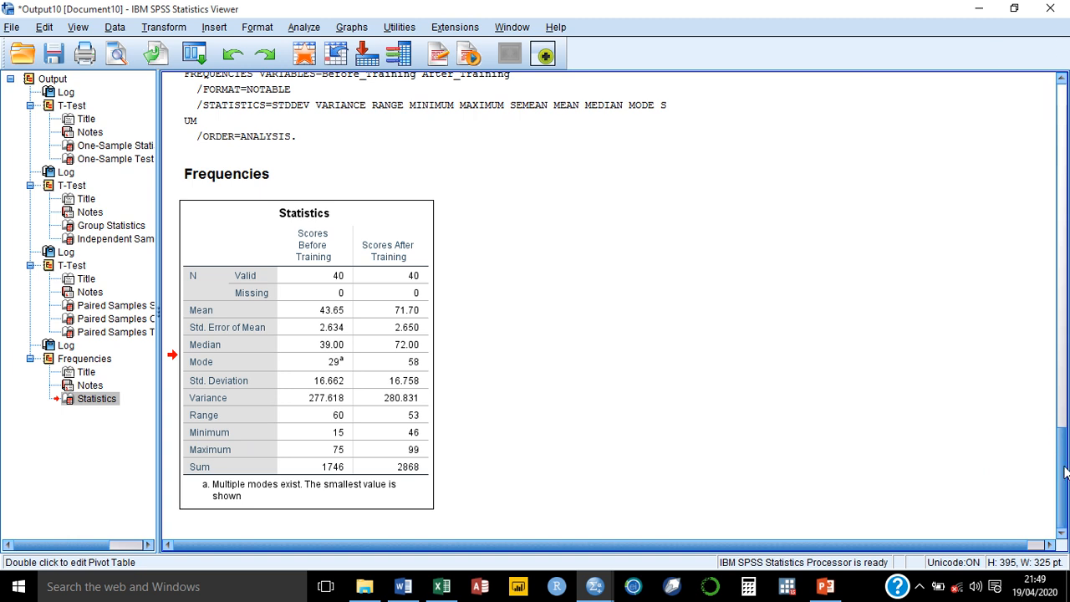
pyautogui.click(1059, 237)
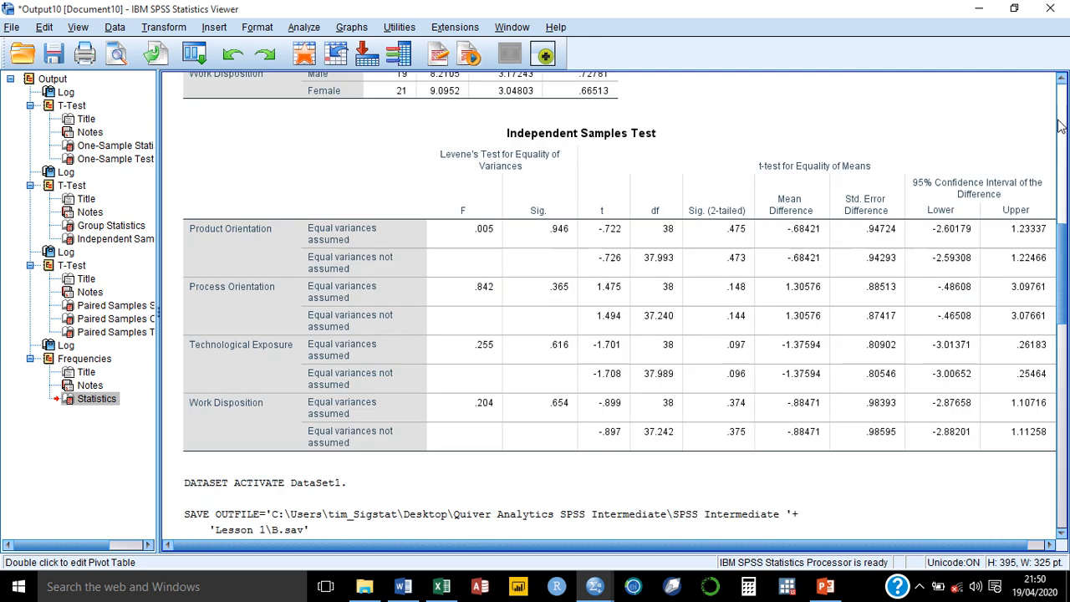
pyautogui.click(1059, 125)
pyautogui.click(1060, 111)
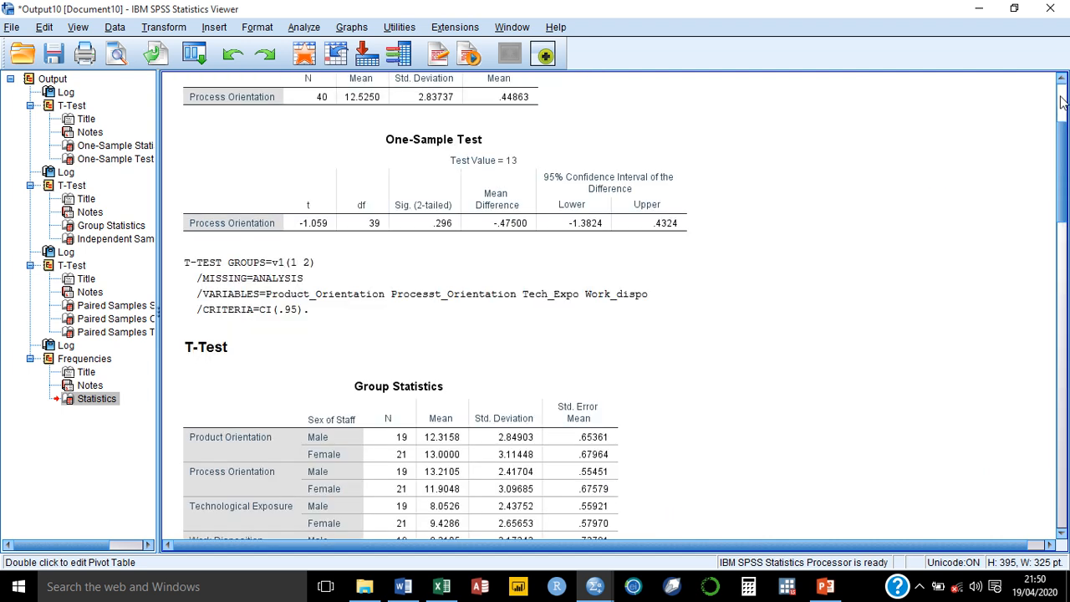
pyautogui.click(1060, 101)
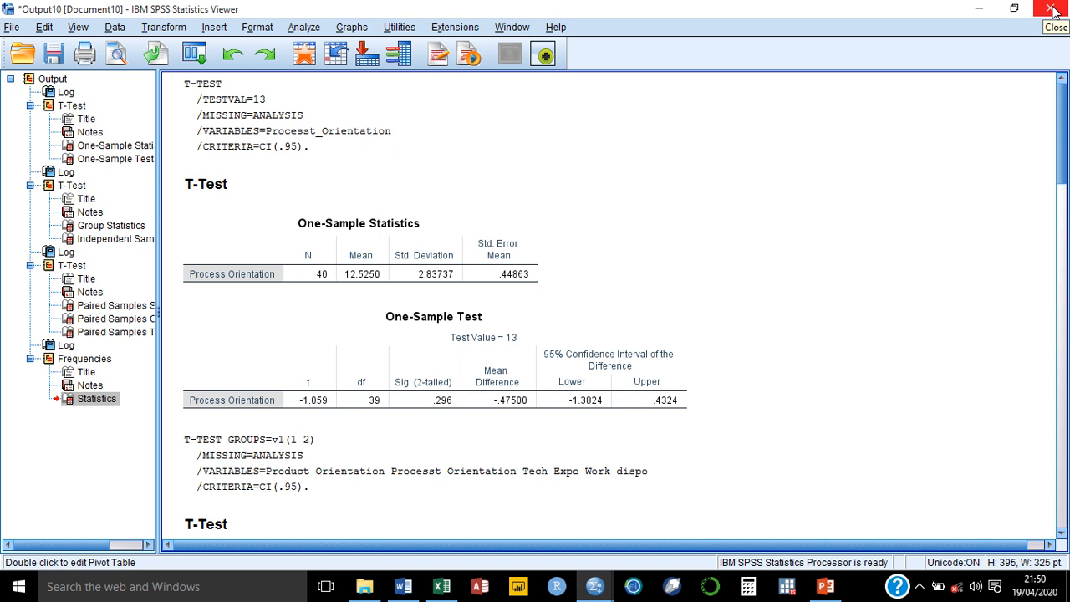
# Step: Close the output viewer without saving, returning to the B.sav Data Editor
pyautogui.click(1051, 8)
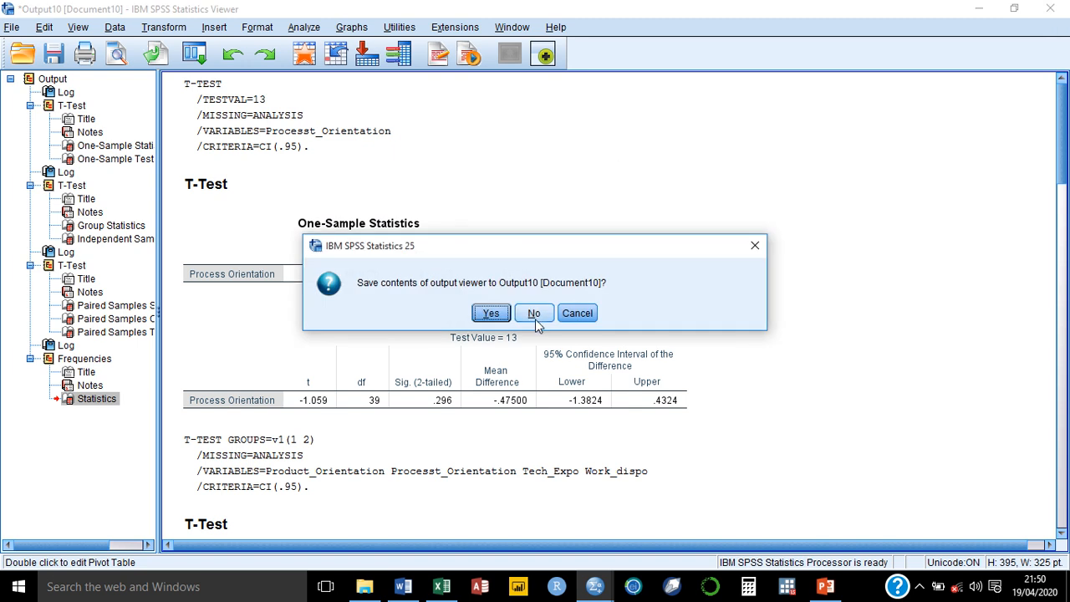
pyautogui.click(536, 321)
pyautogui.moveTo(483, 25)
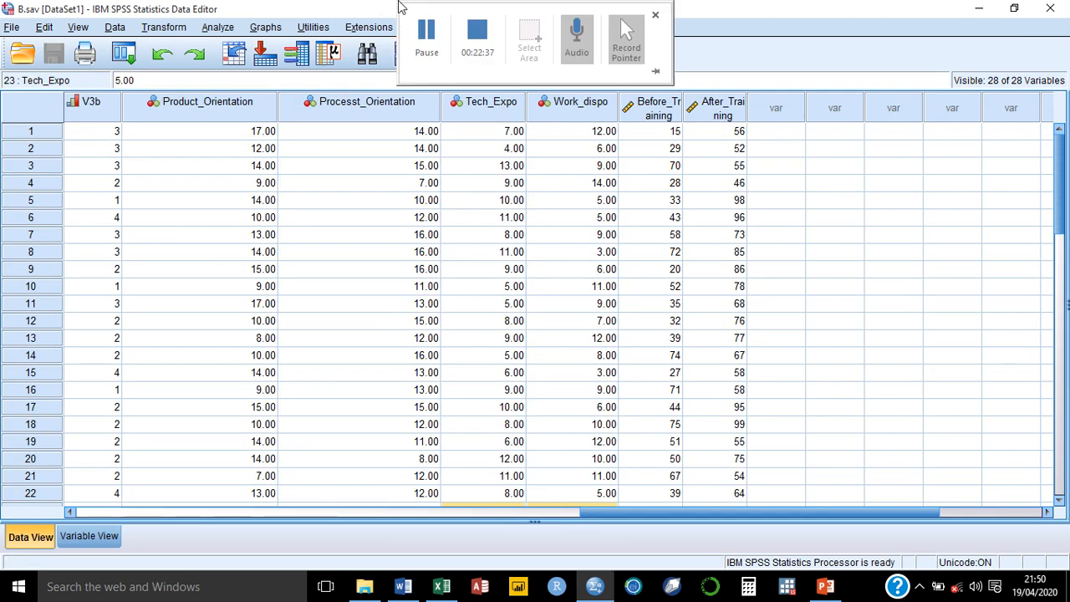